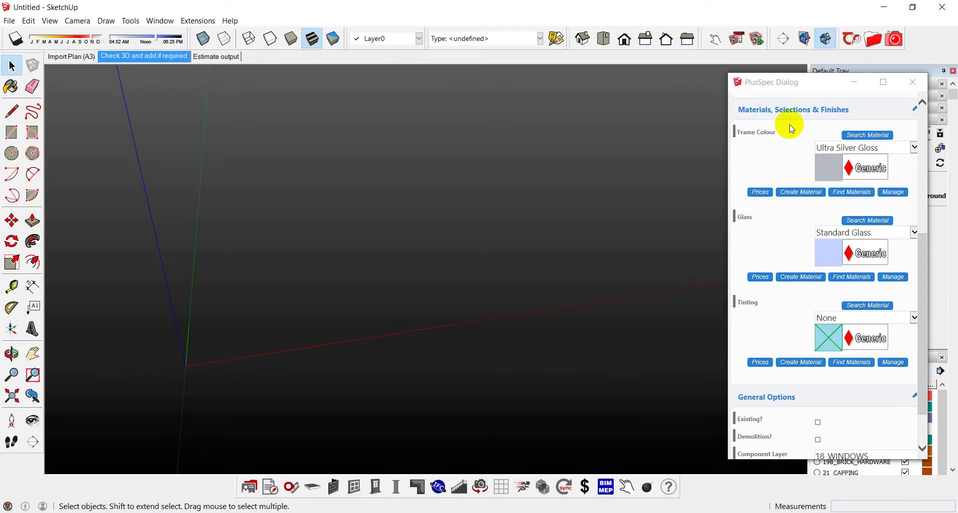
Close the PlusSpec corner window dialog so only the empty model shows.
{"action": "left_click", "coordinate": [911, 82]}
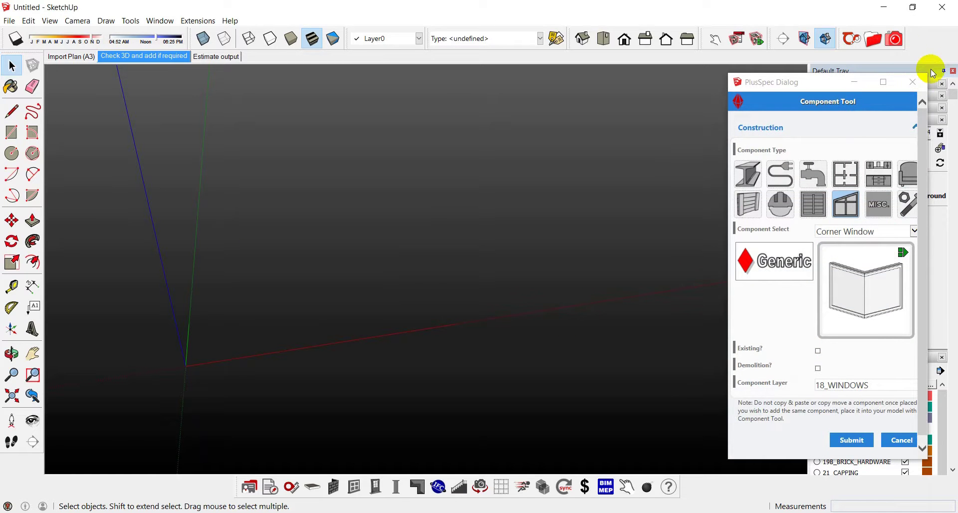
{"action": "left_click", "coordinate": [913, 81]}
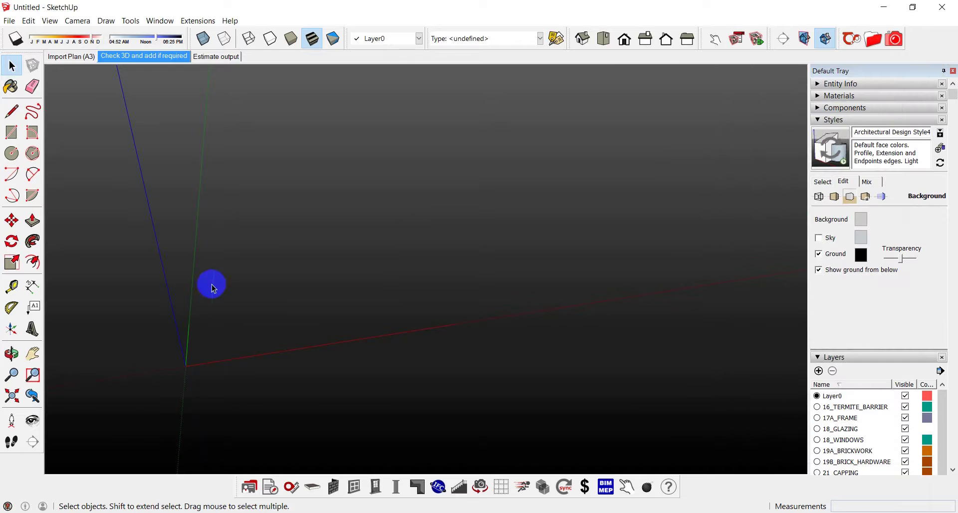
Draw a closed 10812 × 3454 mm loop of masonry veneer walls.
{"action": "left_click", "coordinate": [334, 487]}
{"action": "left_click", "coordinate": [620, 159]}
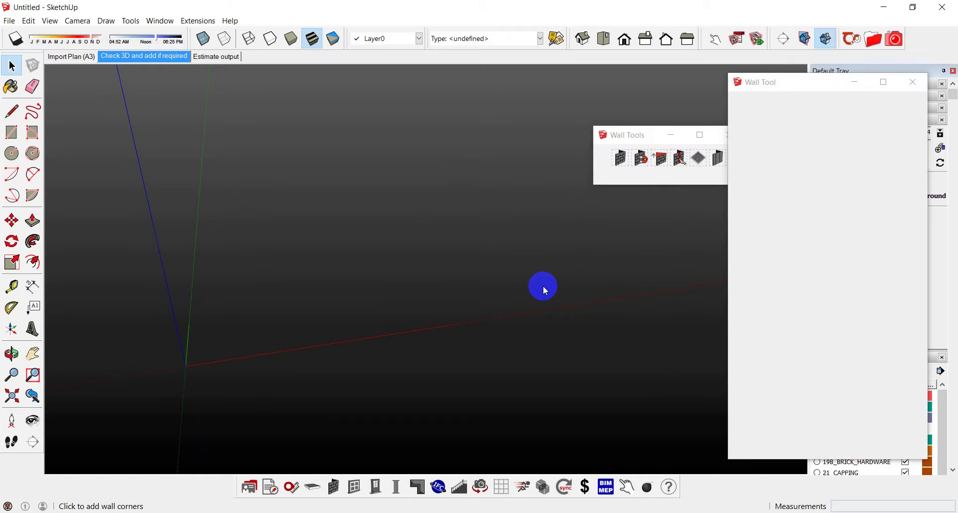
{"action": "left_click", "coordinate": [570, 283]}
{"action": "left_click", "coordinate": [285, 325]}
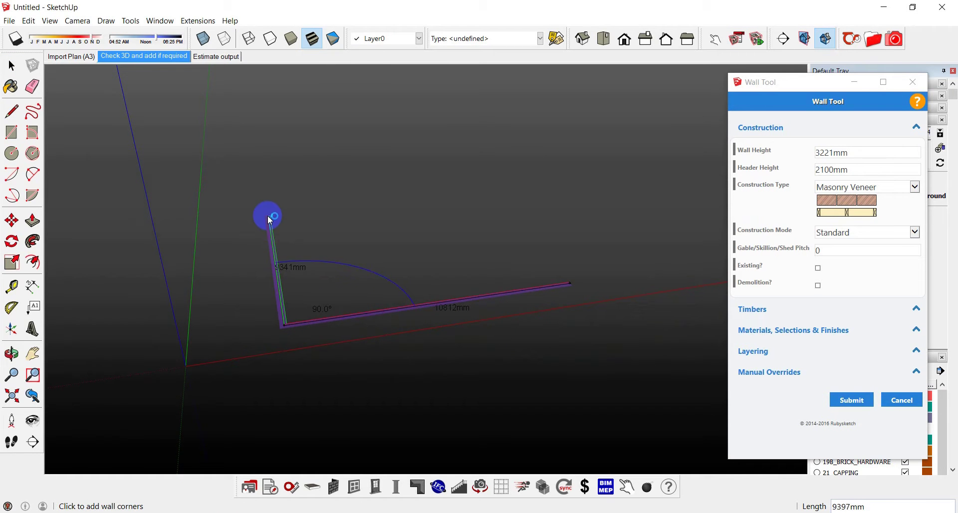
{"action": "left_click", "coordinate": [268, 214]}
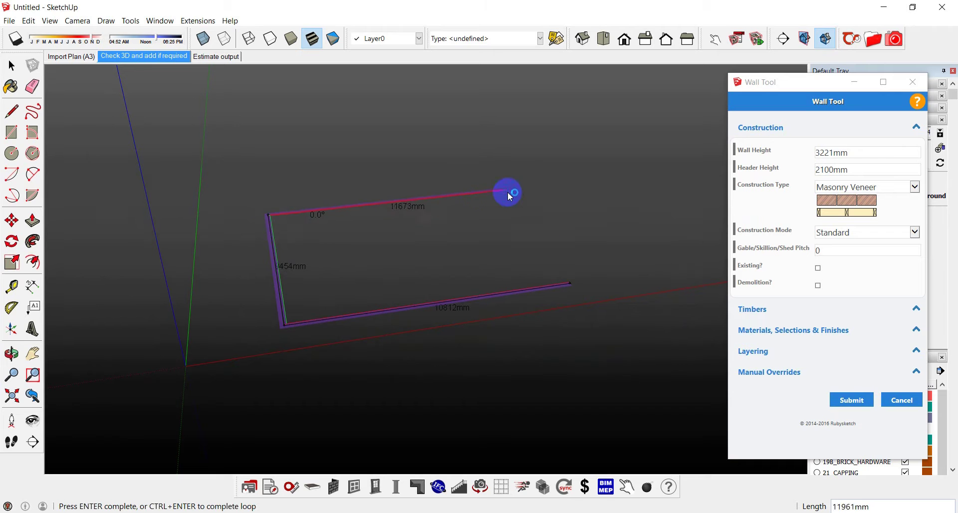
{"action": "left_click", "coordinate": [566, 288]}
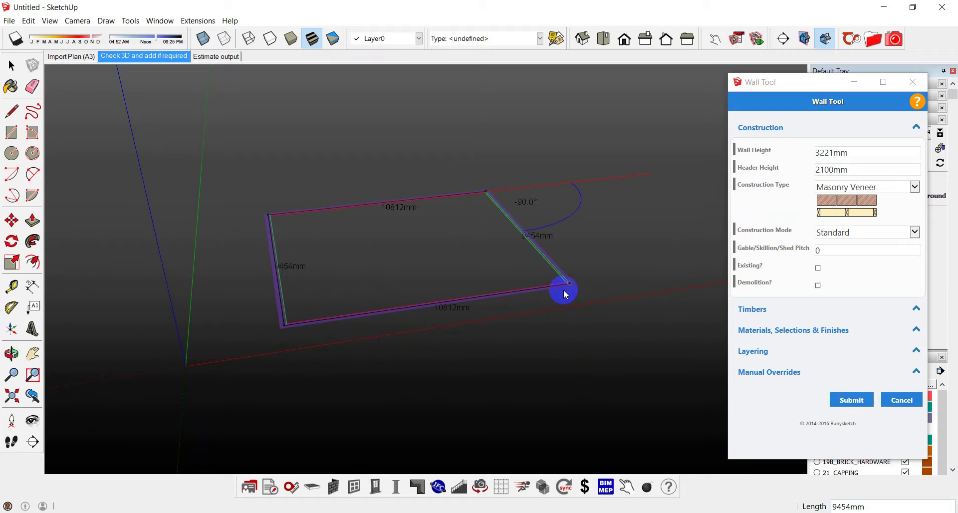
{"action": "key", "text": "o"}
Orbit around the new walls and close the Wall Tool dialog.
{"action": "left_click_drag", "start_coordinate": [439, 320], "coordinate": [333, 308]}
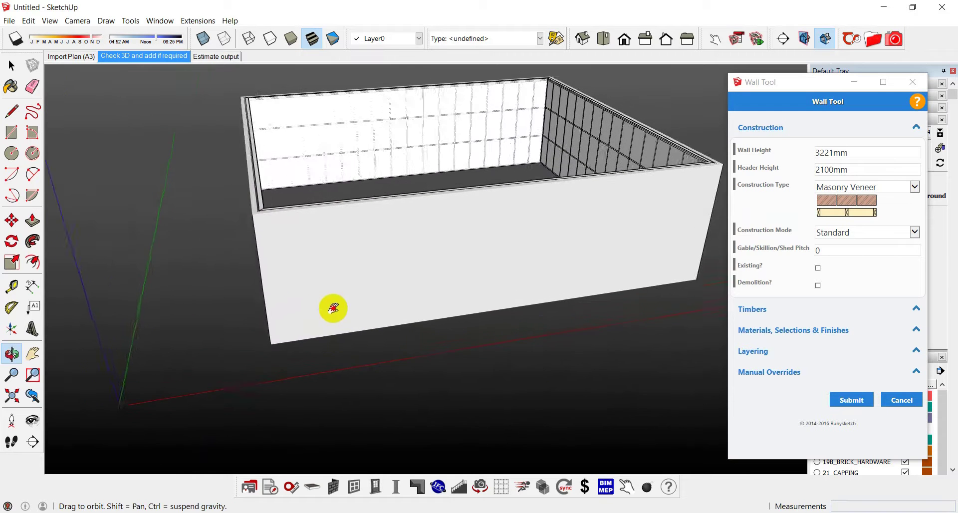
{"action": "middle_click_drag", "start_coordinate": [333, 308], "coordinate": [359, 311]}
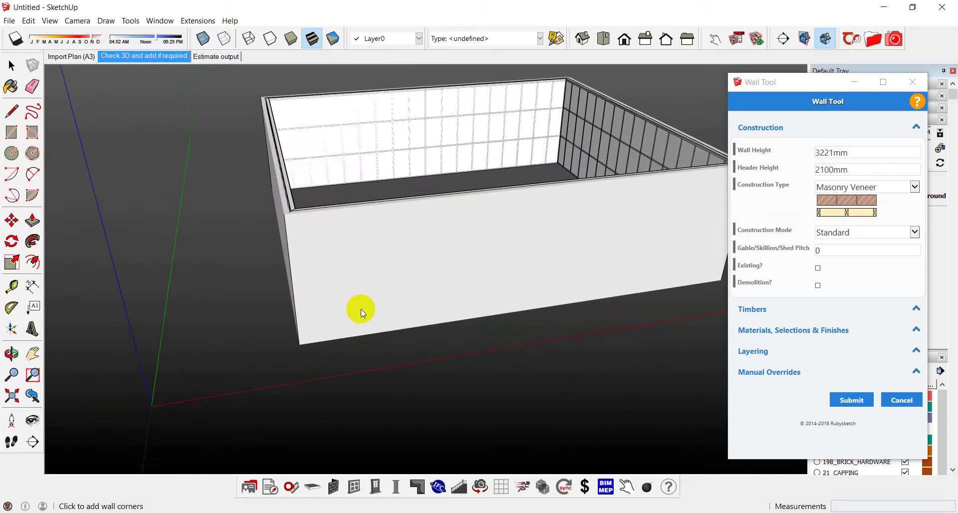
{"action": "left_click", "coordinate": [919, 86]}
{"action": "scroll", "coordinate": [392, 257], "scroll_direction": "up", "scroll_amount": 2}
Pick the PlusSpec Windows type and submit the Corner Window on layer 18_WINDOWS.
{"action": "middle_click_drag", "start_coordinate": [392, 257], "coordinate": [271, 273]}
{"action": "key", "text": "space"}
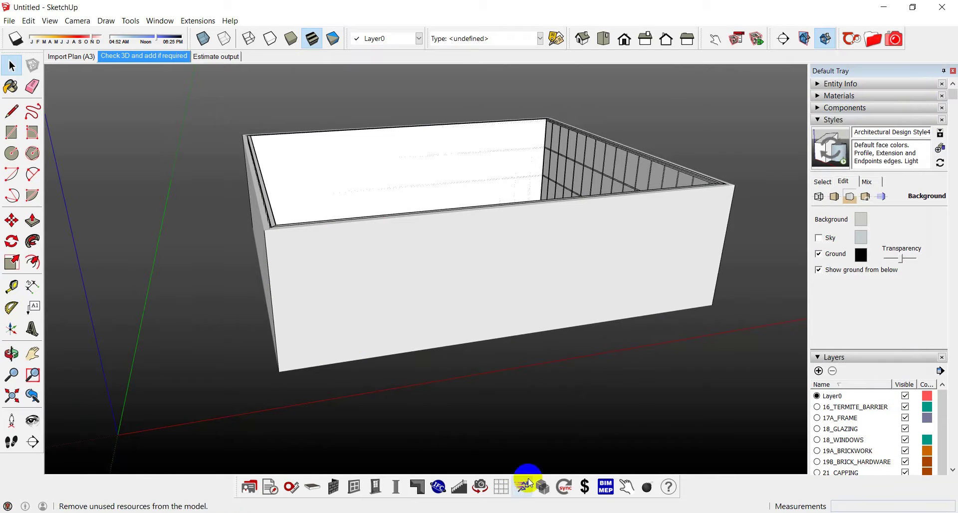
{"action": "left_click", "coordinate": [543, 488]}
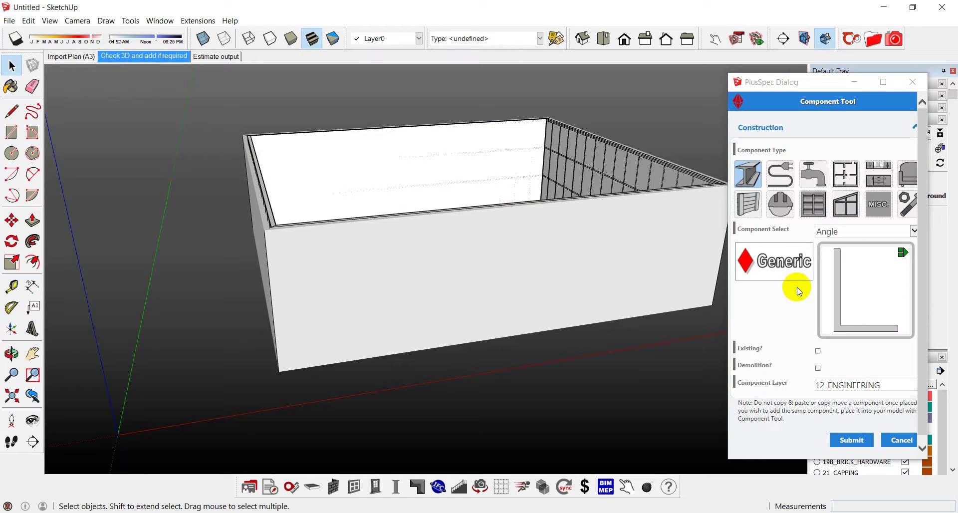
{"action": "left_click", "coordinate": [846, 206]}
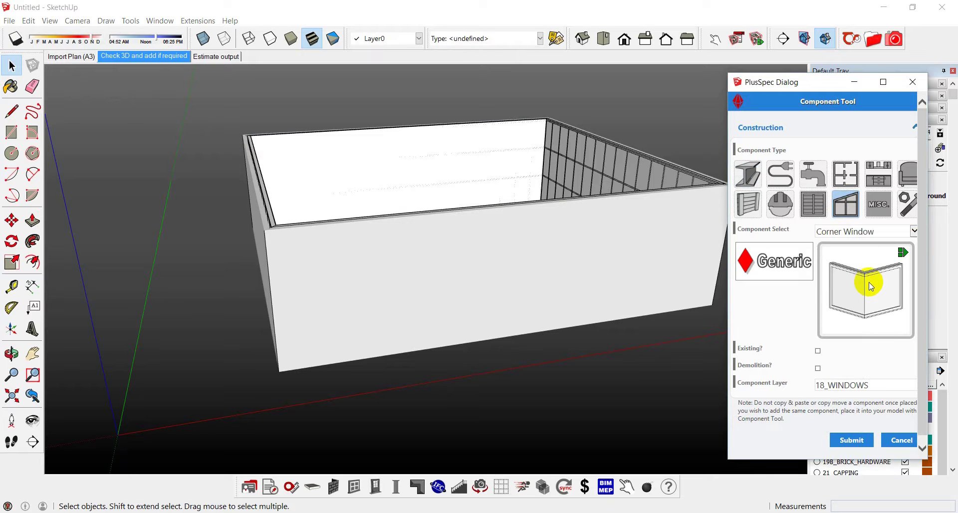
{"action": "left_click", "coordinate": [852, 441]}
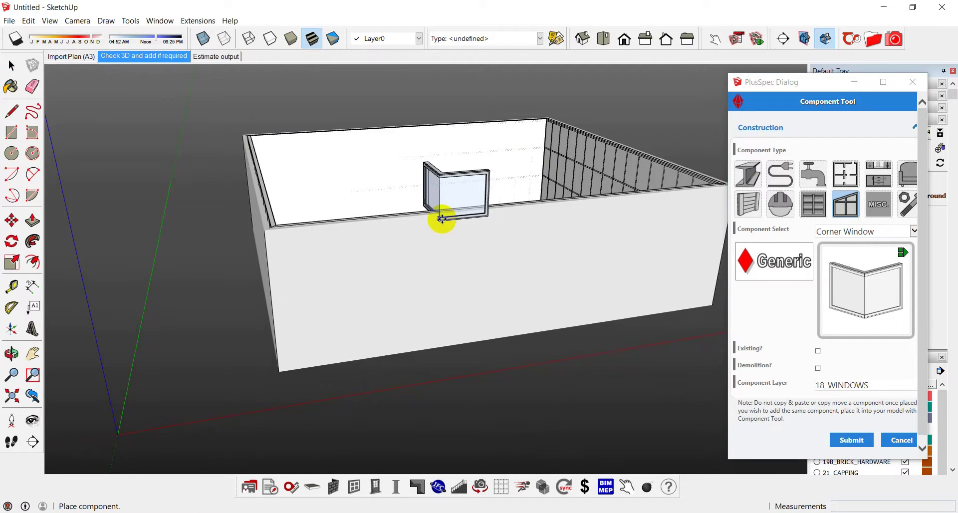
Place the corner window at the room's inside back-left wall corner.
{"action": "middle_click_drag", "start_coordinate": [442, 218], "coordinate": [139, 208]}
{"action": "scroll", "coordinate": [264, 145], "scroll_direction": "up", "scroll_amount": 3}
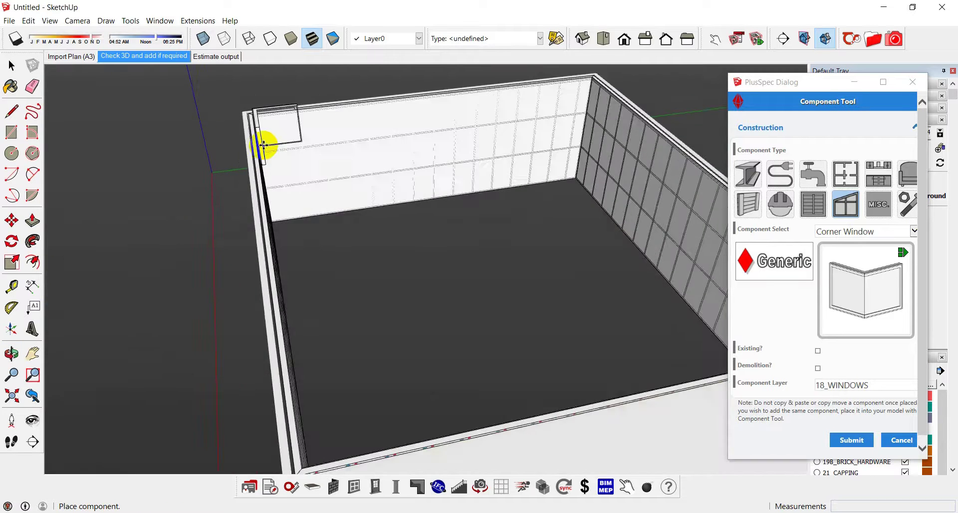
{"action": "scroll", "coordinate": [279, 148], "scroll_direction": "up", "scroll_amount": 3}
{"action": "middle_click_drag", "start_coordinate": [300, 149], "coordinate": [300, 280]}
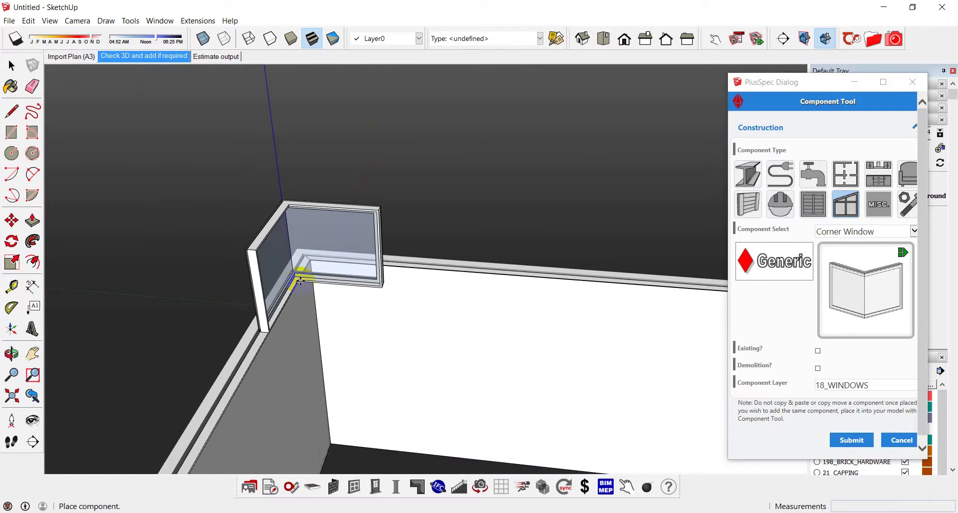
{"action": "scroll", "coordinate": [300, 280], "scroll_direction": "up", "scroll_amount": 5}
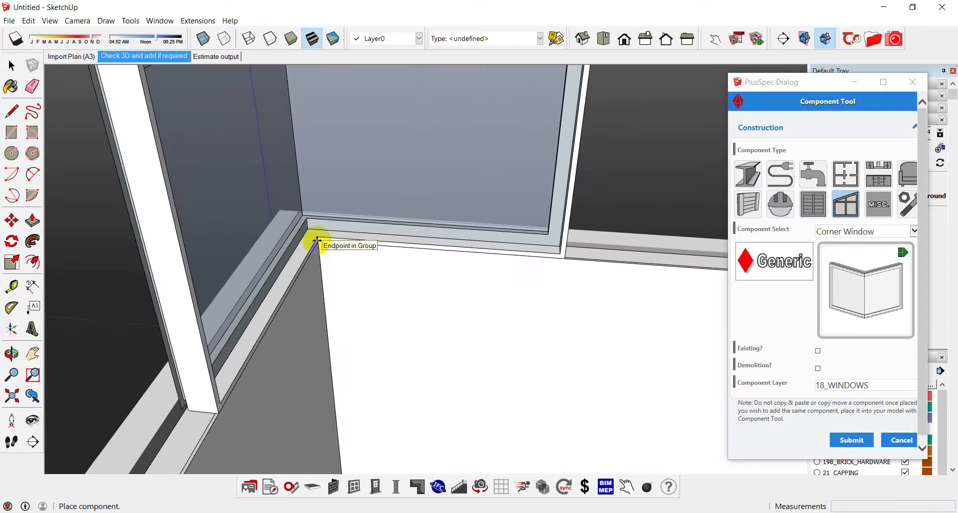
{"action": "scroll", "coordinate": [318, 241], "scroll_direction": "up", "scroll_amount": 3}
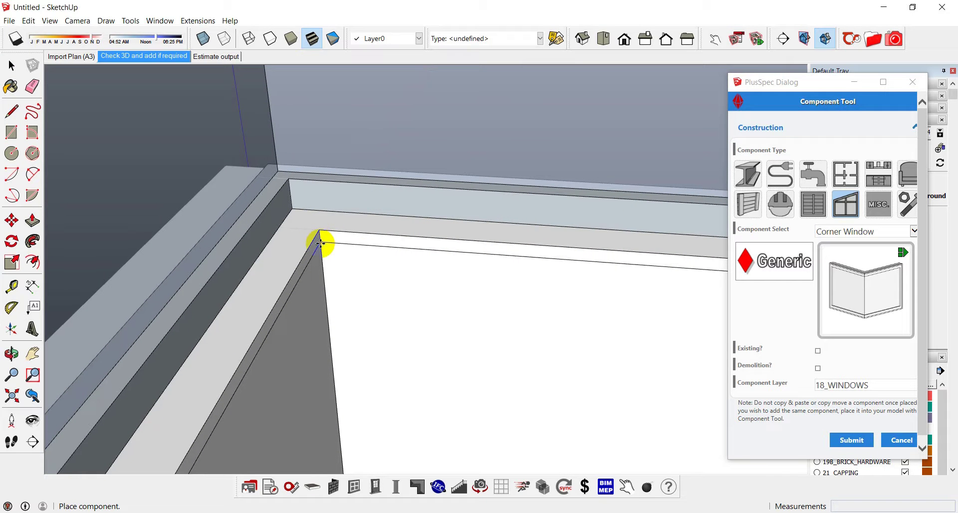
{"action": "left_click", "coordinate": [321, 243]}
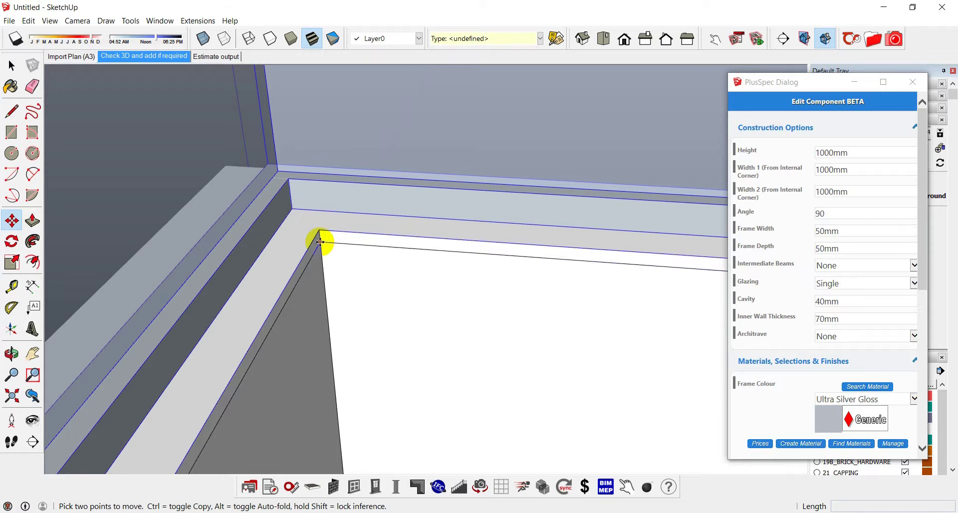
Move the corner window 1000 mm down into the walls.
{"action": "left_click", "coordinate": [320, 242]}
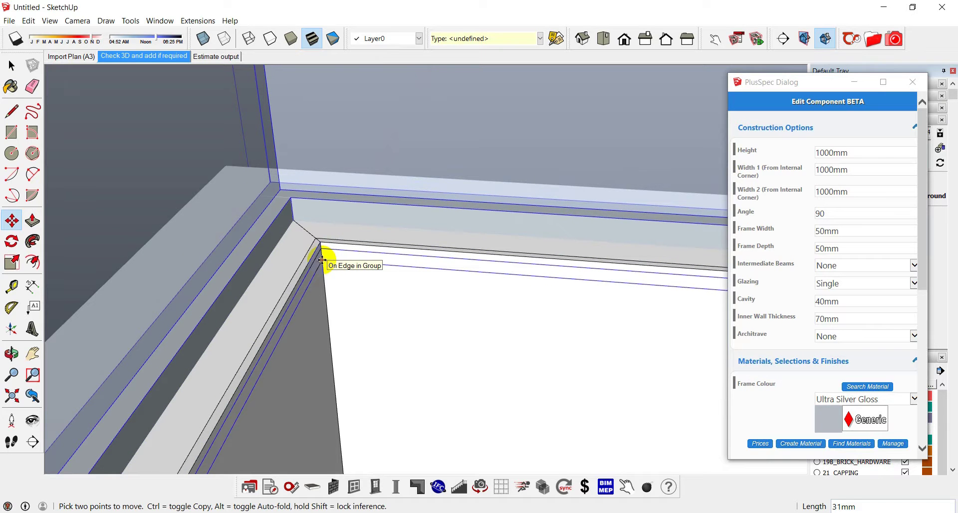
{"action": "scroll", "coordinate": [322, 260], "scroll_direction": "down", "scroll_amount": 6}
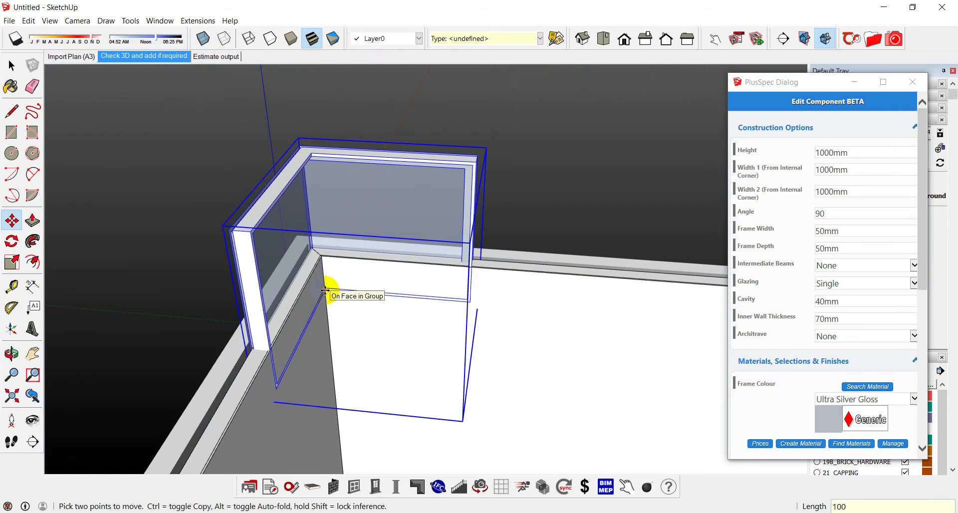
{"action": "key", "text": "Return"}
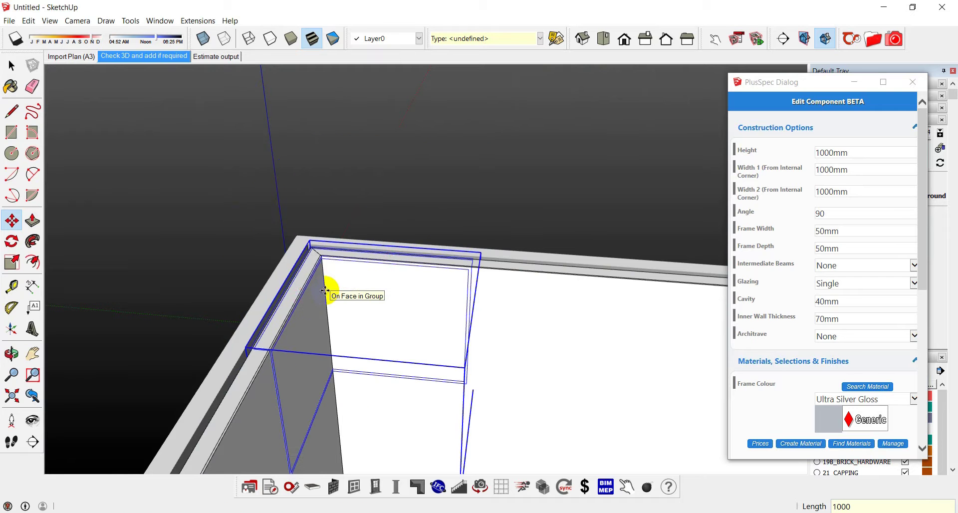
{"action": "middle_click_drag", "start_coordinate": [325, 290], "coordinate": [276, 268]}
Split the first wall at the corner window's edge.
{"action": "key", "text": "space"}
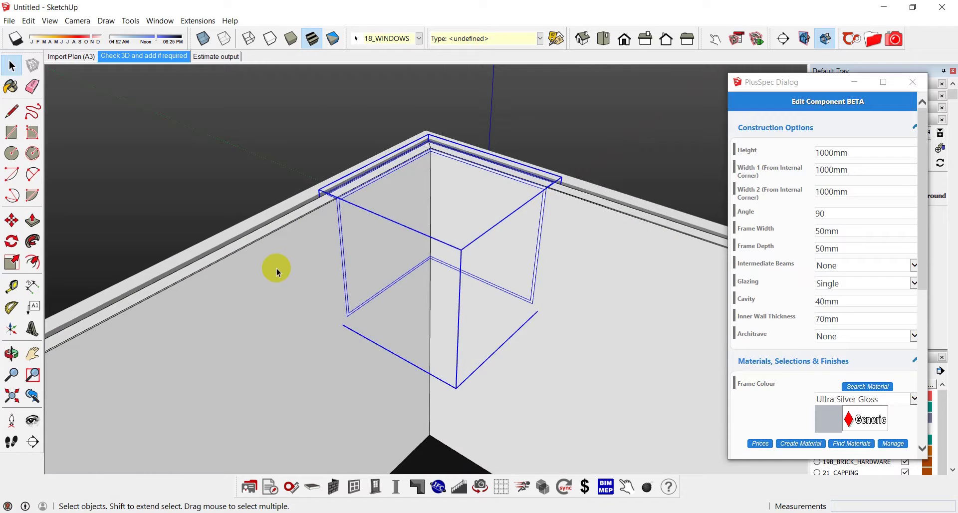
{"action": "left_click", "coordinate": [276, 268]}
{"action": "right_click", "coordinate": [277, 269]}
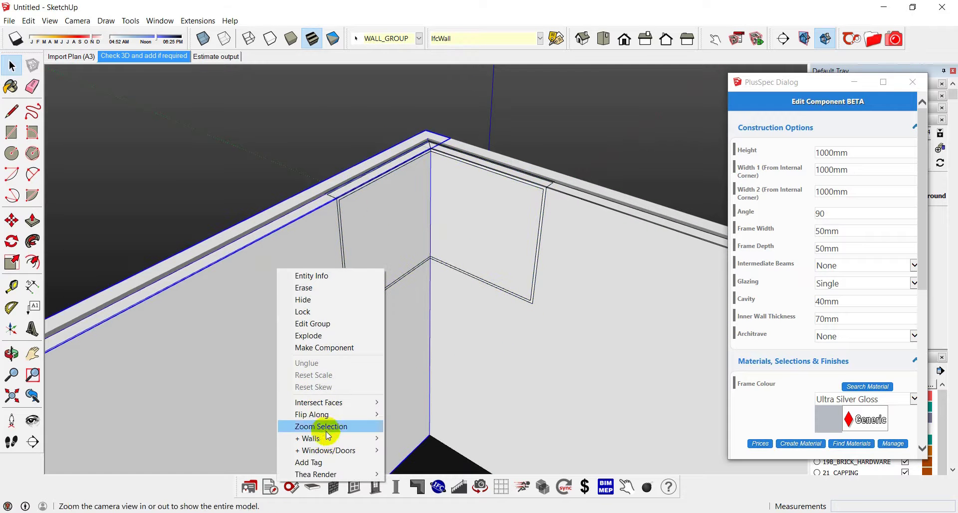
{"action": "mouse_move", "coordinate": [327, 439]}
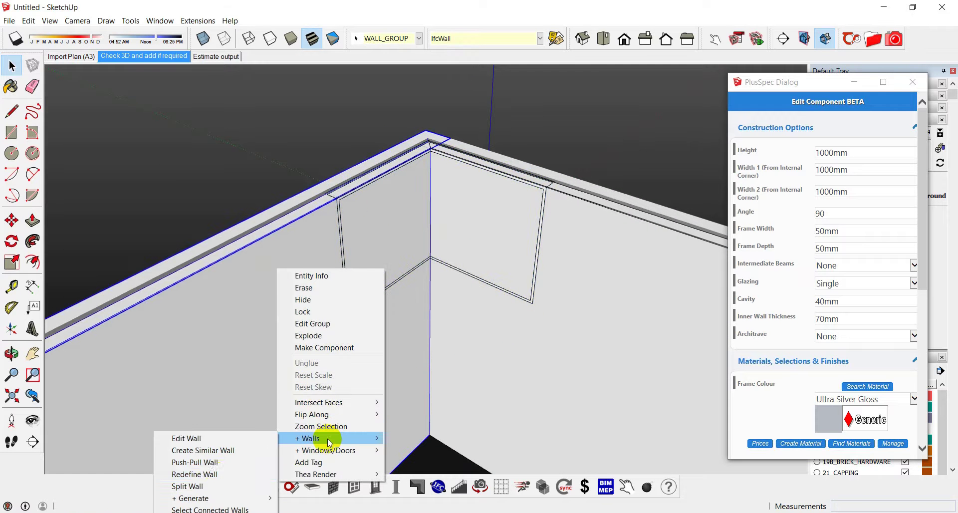
{"action": "left_click", "coordinate": [211, 487]}
{"action": "scroll", "coordinate": [345, 195], "scroll_direction": "up", "scroll_amount": 3}
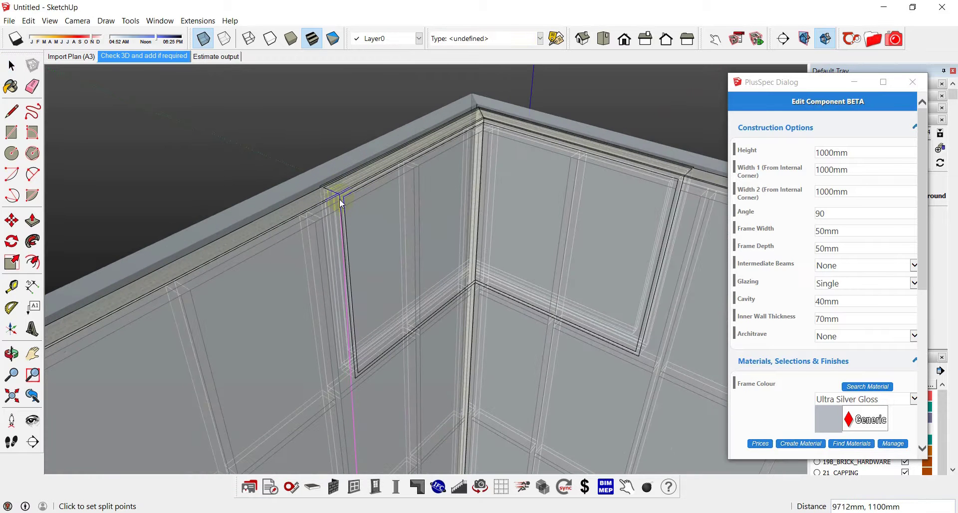
{"action": "left_click", "coordinate": [340, 197]}
{"action": "key", "text": "Return"}
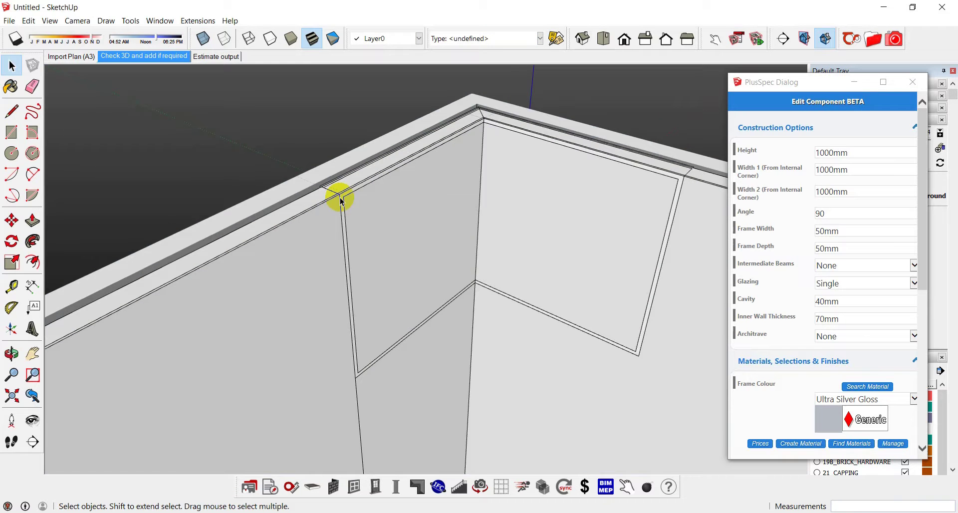
{"action": "scroll", "coordinate": [324, 204], "scroll_direction": "down", "scroll_amount": 2}
Split the adjoining wall at the corner window too.
{"action": "left_click", "coordinate": [527, 244]}
{"action": "right_click", "coordinate": [527, 245]}
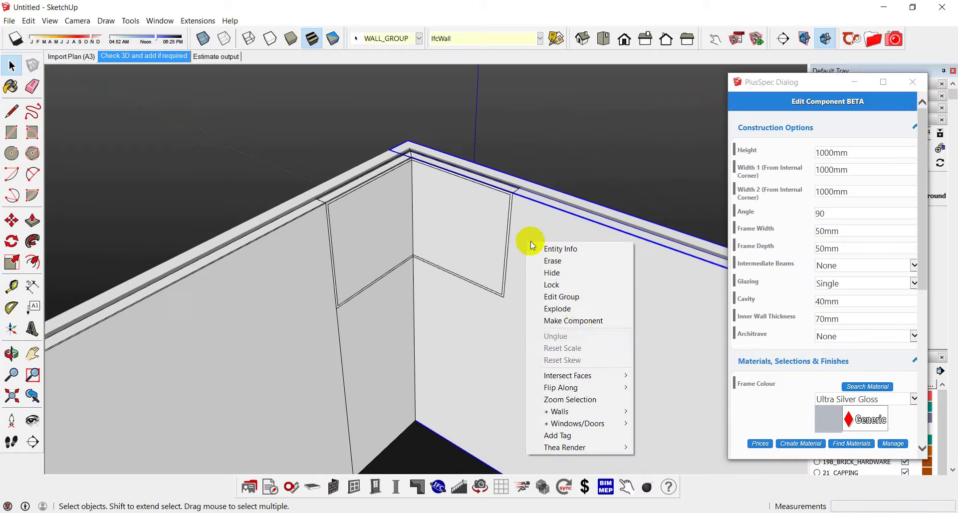
{"action": "mouse_move", "coordinate": [571, 414]}
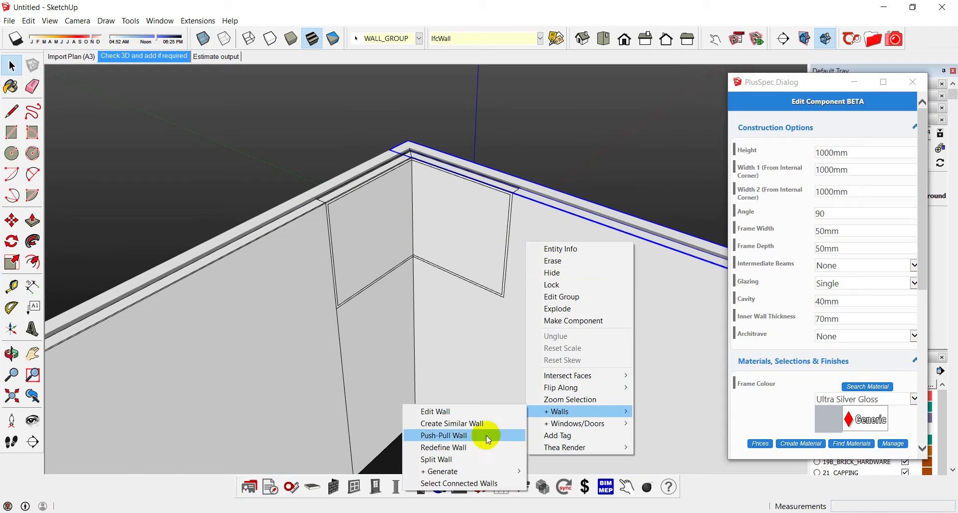
{"action": "left_click", "coordinate": [456, 457]}
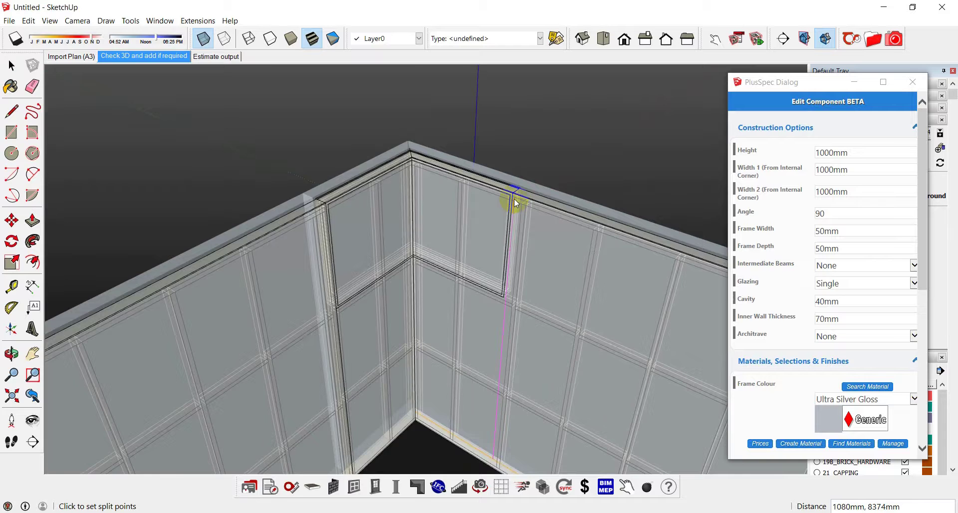
{"action": "scroll", "coordinate": [516, 203], "scroll_direction": "up", "scroll_amount": 3}
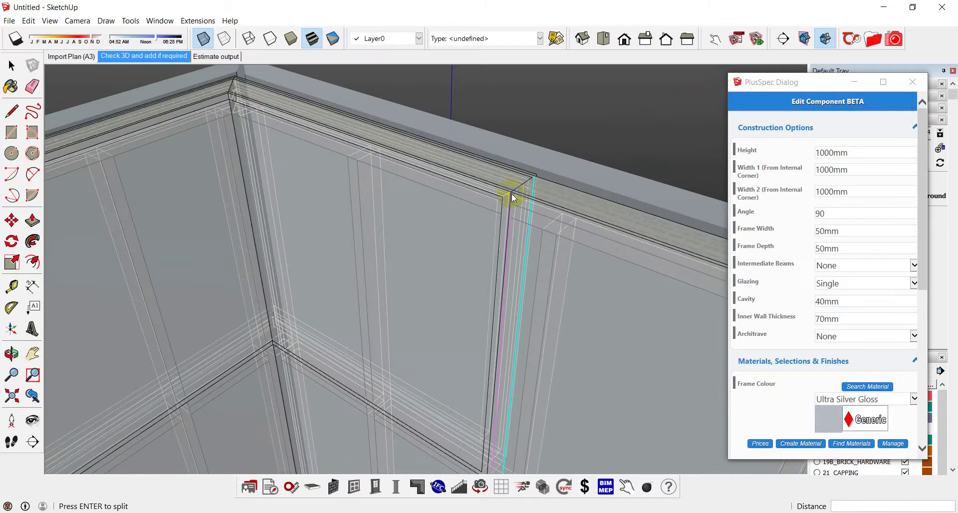
{"action": "key", "text": "Return"}
{"action": "scroll", "coordinate": [509, 198], "scroll_direction": "down", "scroll_amount": 5}
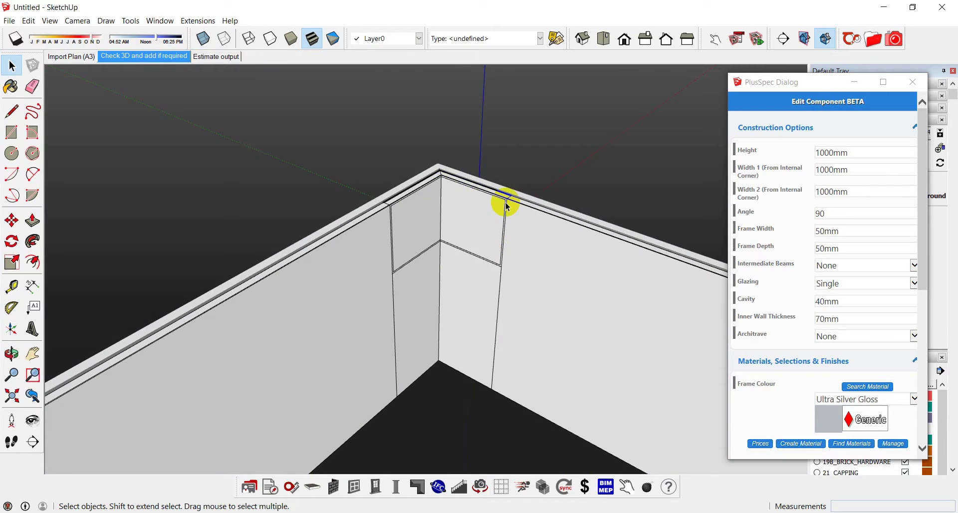
Set both corner wall sections to a 2221 mm wall height.
{"action": "left_click", "coordinate": [477, 274]}
{"action": "left_click", "coordinate": [430, 287], "text": "shift"}
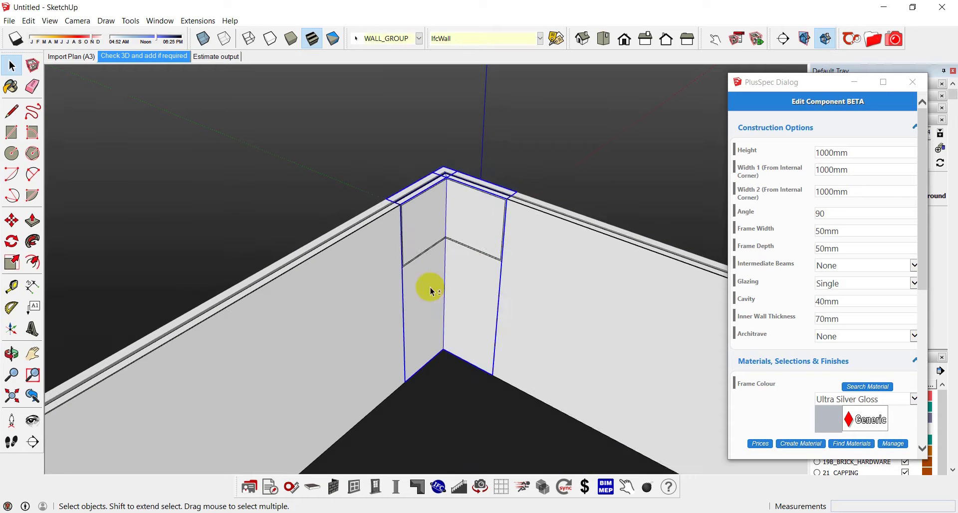
{"action": "right_click", "coordinate": [462, 284]}
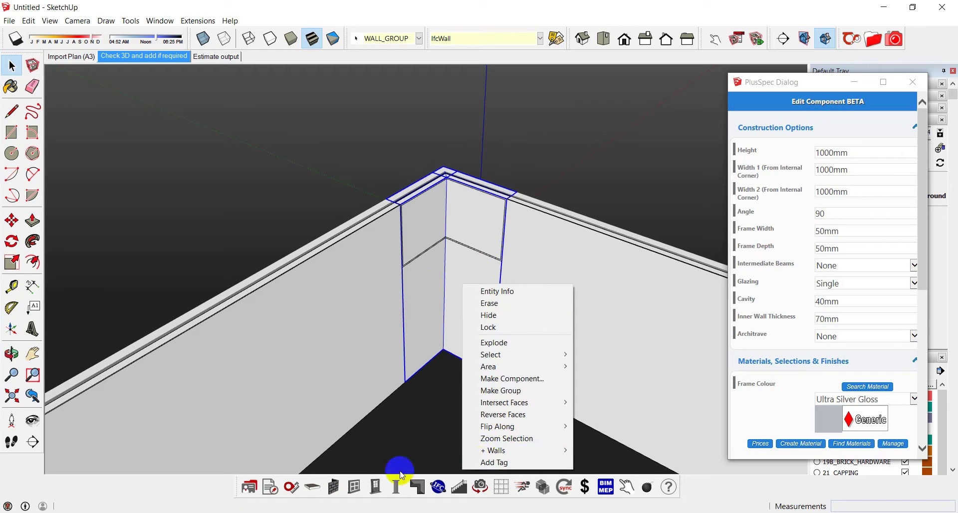
{"action": "mouse_move", "coordinate": [486, 451]}
{"action": "left_click", "coordinate": [432, 450]}
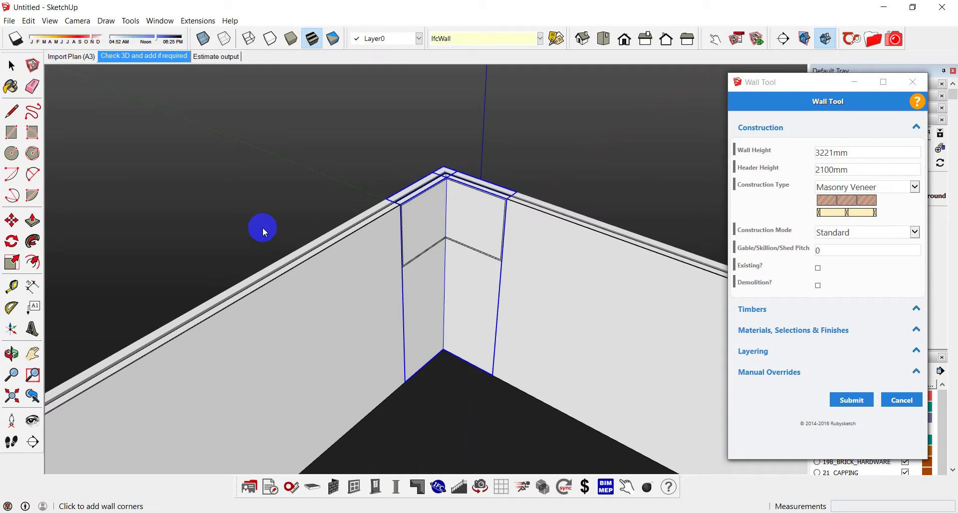
{"action": "double_click", "coordinate": [818, 153]}
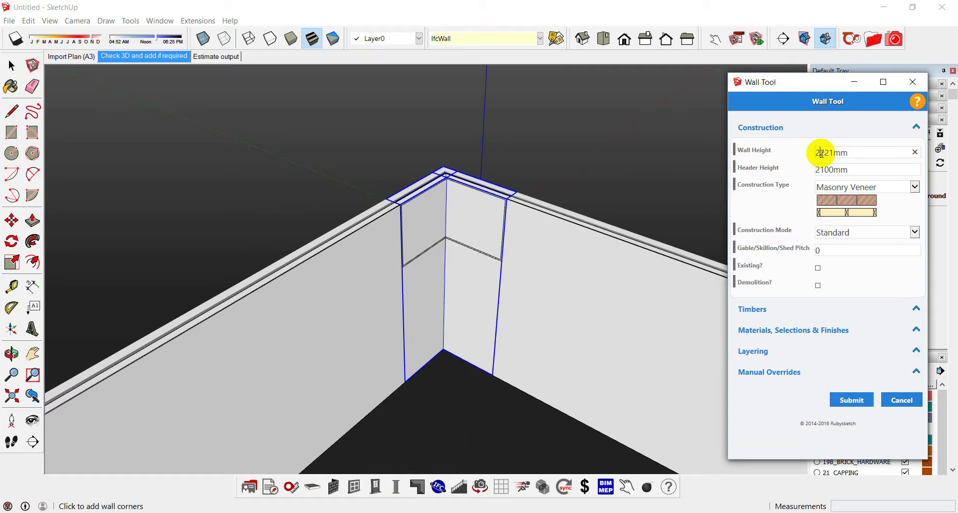
{"action": "left_click", "coordinate": [854, 399]}
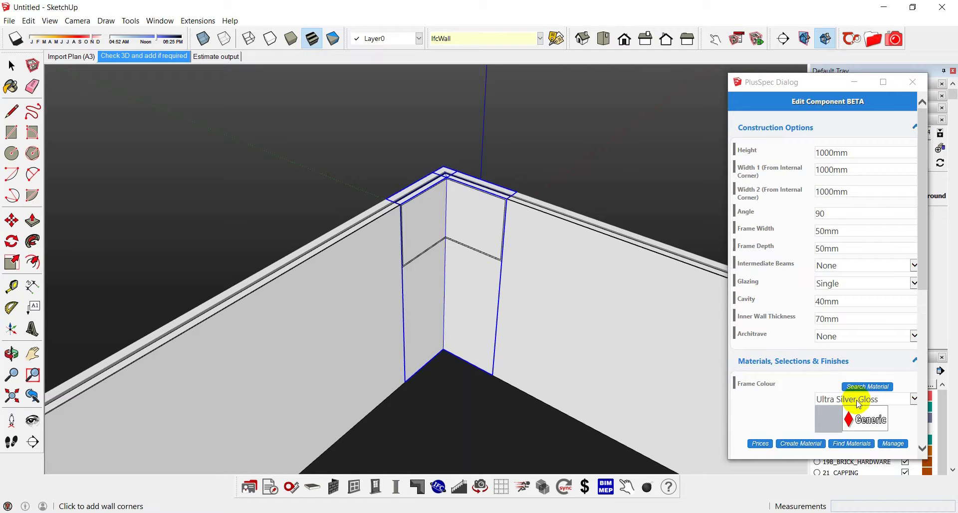
Select the wall section below the window and close the PlusSpec dialog.
{"action": "middle_click_drag", "start_coordinate": [450, 302], "coordinate": [522, 253]}
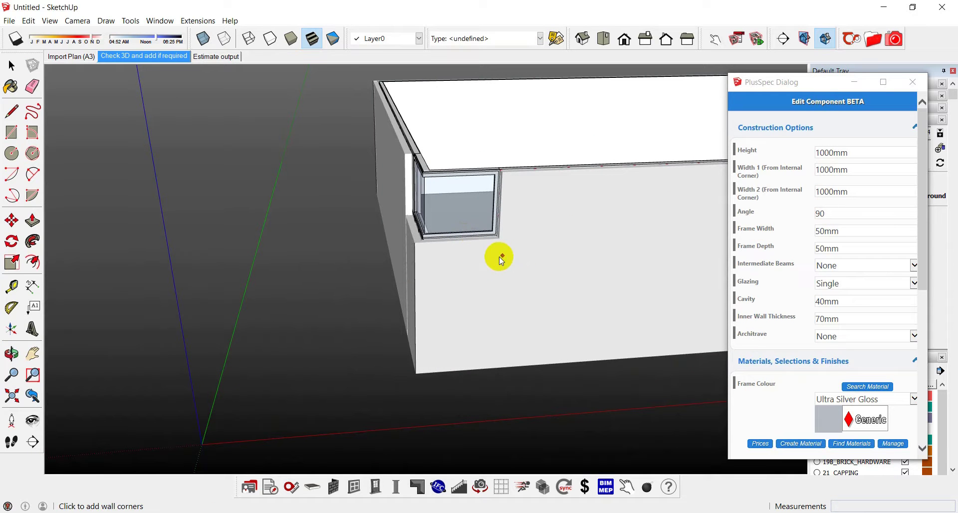
{"action": "key", "text": "space"}
{"action": "left_click", "coordinate": [449, 293]}
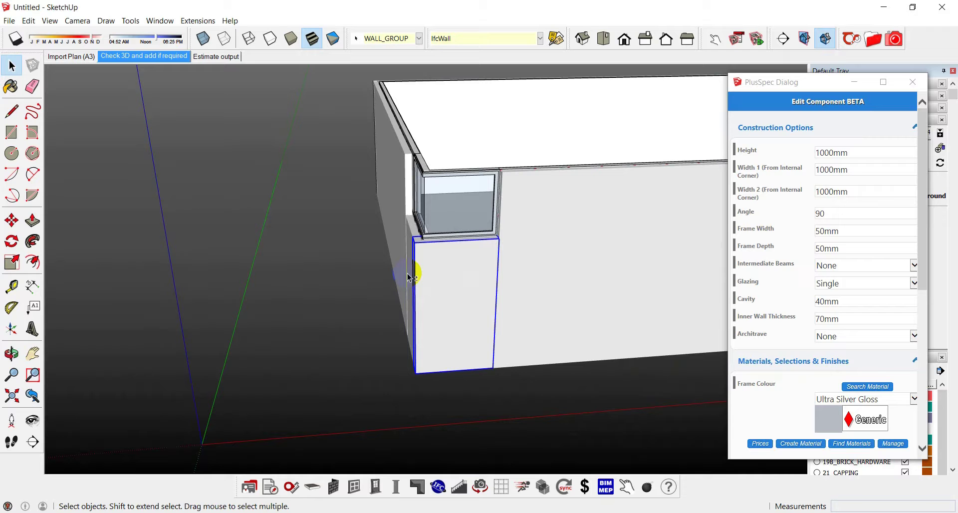
{"action": "right_click", "coordinate": [429, 268]}
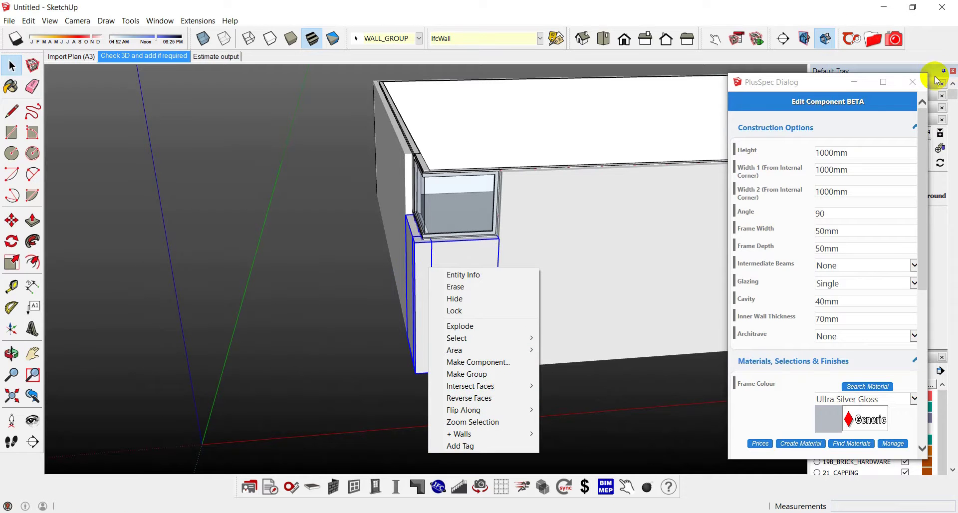
{"action": "left_click", "coordinate": [888, 101]}
{"action": "left_click", "coordinate": [913, 82]}
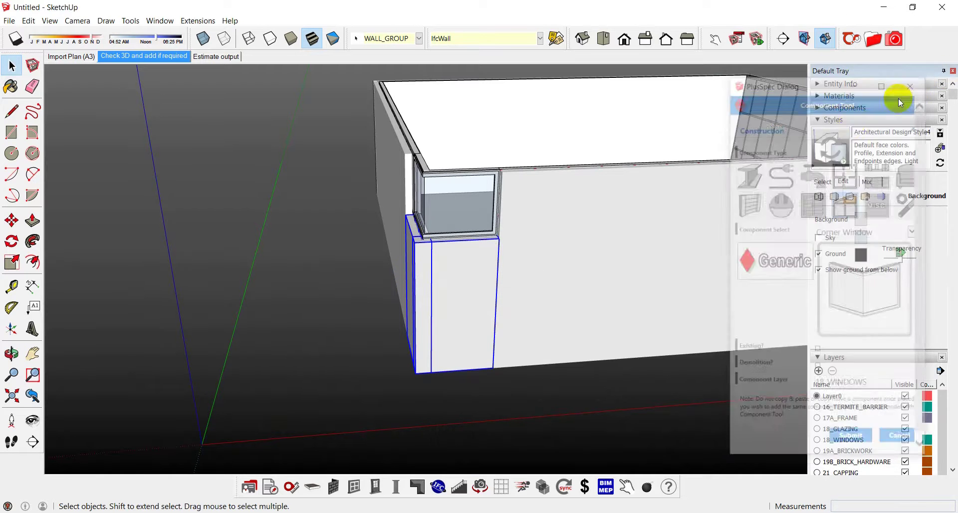
Edit the corner wall to 1221 mm wall height and 0 header height.
{"action": "right_click", "coordinate": [452, 286]}
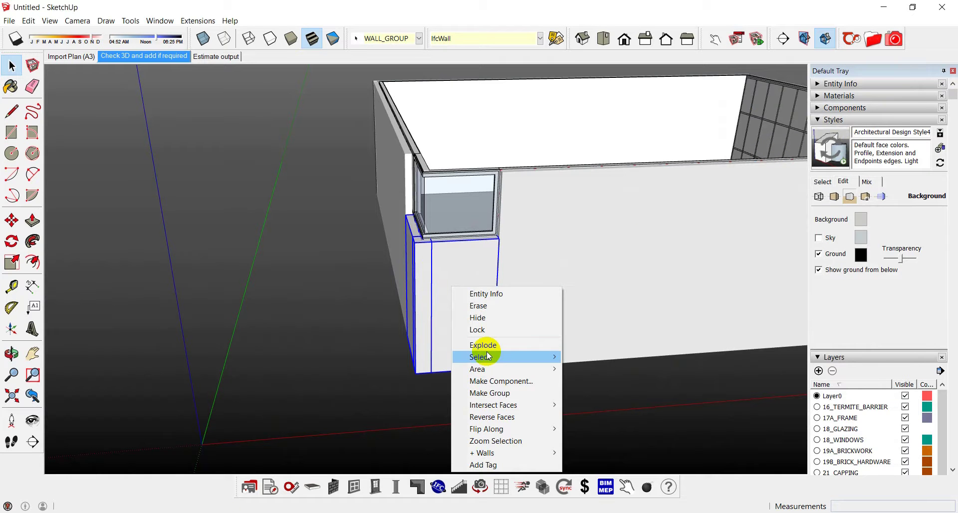
{"action": "mouse_move", "coordinate": [496, 453]}
{"action": "left_click", "coordinate": [425, 455]}
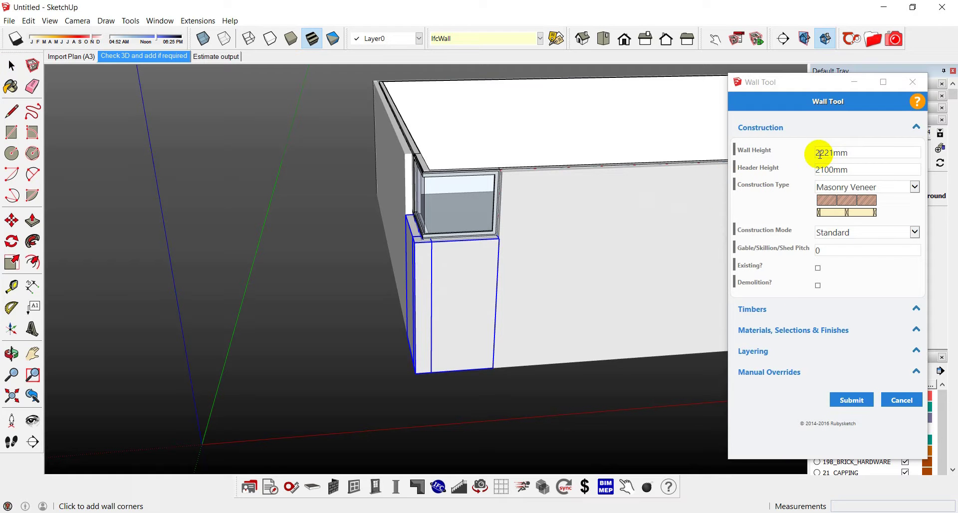
{"action": "left_click", "coordinate": [820, 154]}
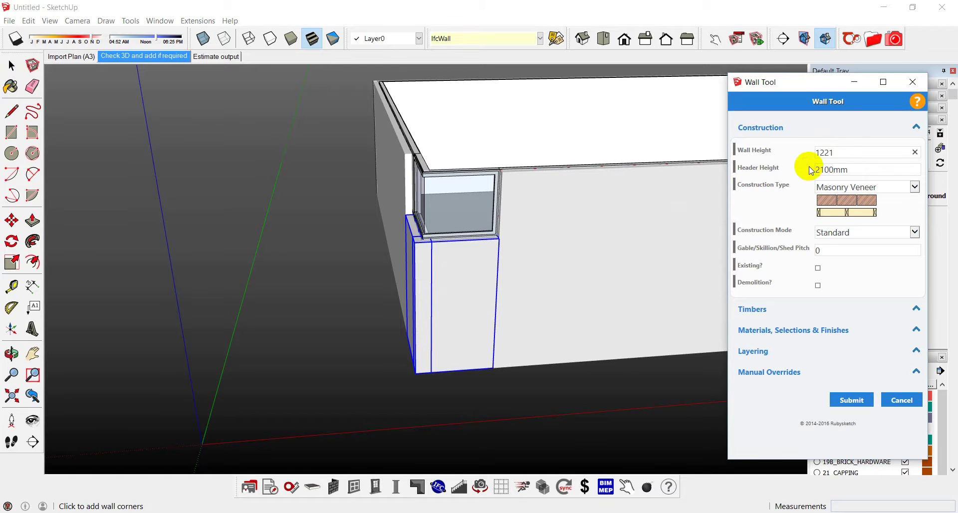
{"action": "left_click", "coordinate": [849, 402]}
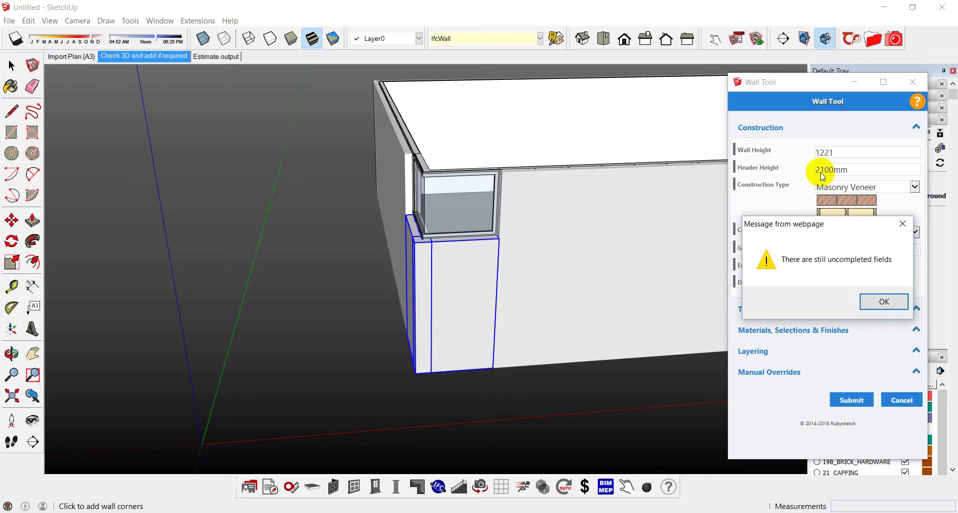
{"action": "left_click", "coordinate": [881, 300]}
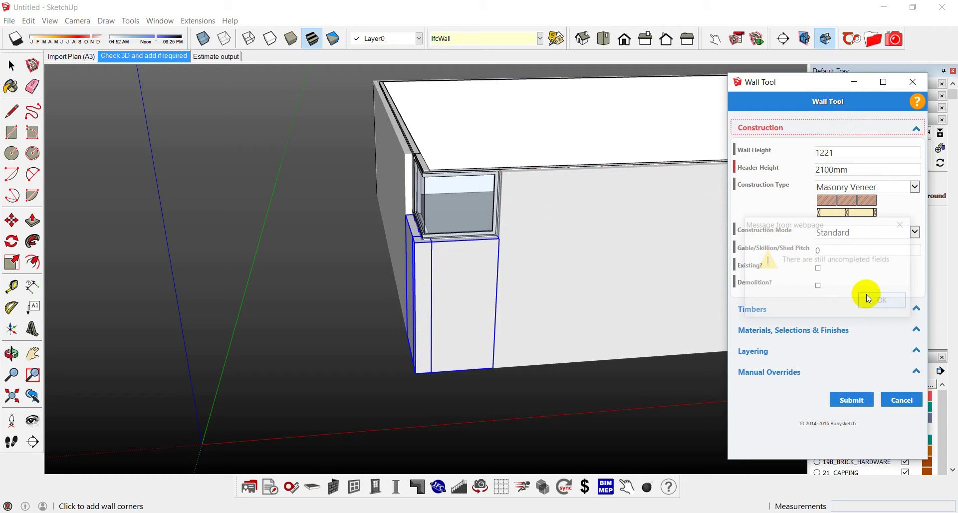
{"action": "double_click", "coordinate": [821, 169]}
{"action": "type", "text": "0"}
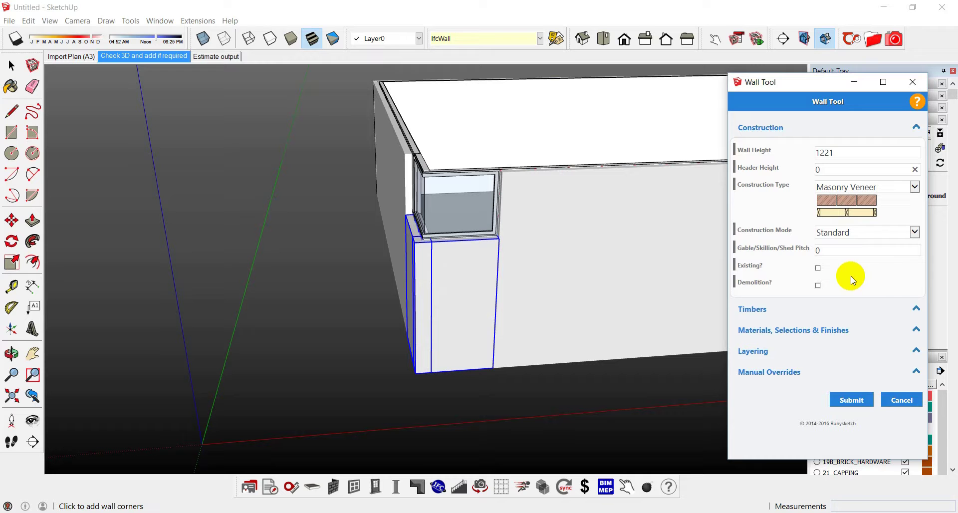
{"action": "left_click", "coordinate": [868, 402]}
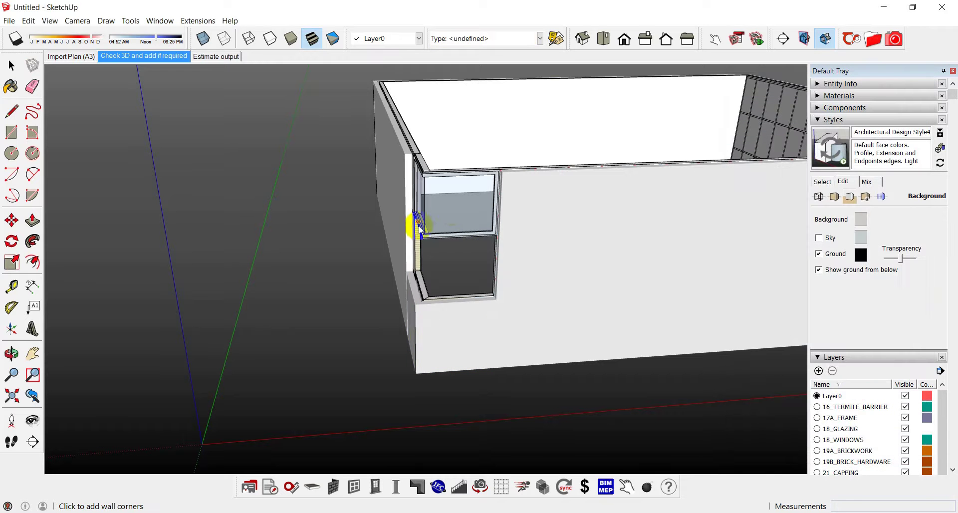
Move the corner window down 1000 mm.
{"action": "key", "text": "space"}
{"action": "left_click", "coordinate": [478, 237]}
{"action": "scroll", "coordinate": [505, 232], "scroll_direction": "up", "scroll_amount": 4}
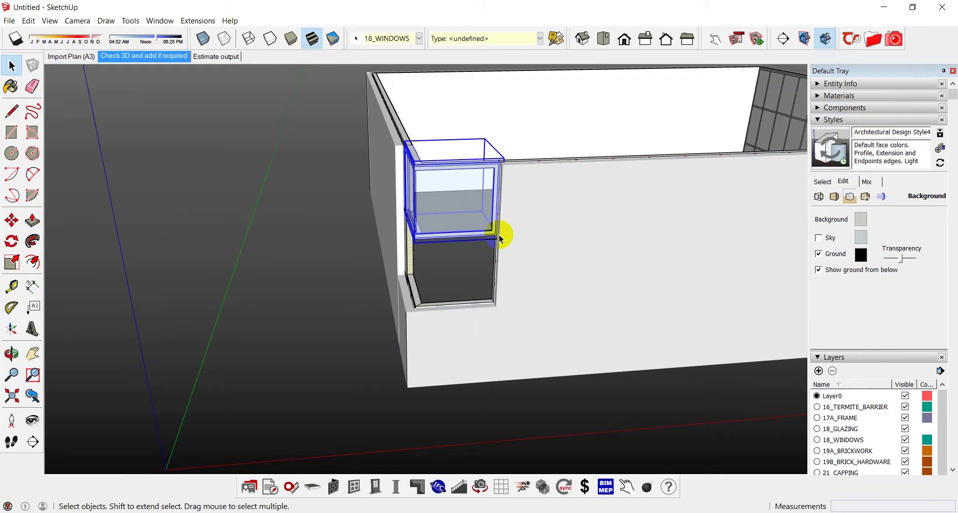
{"action": "key", "text": "m"}
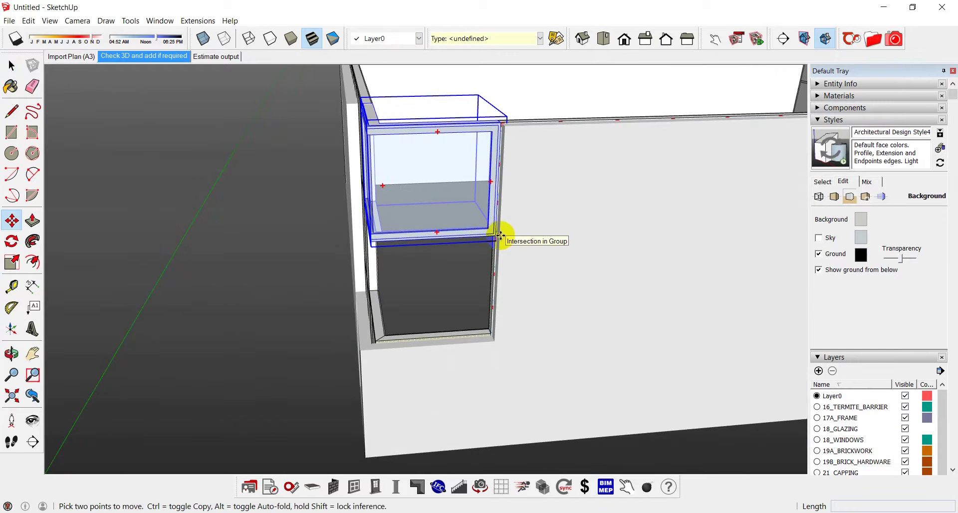
{"action": "left_click", "coordinate": [499, 239]}
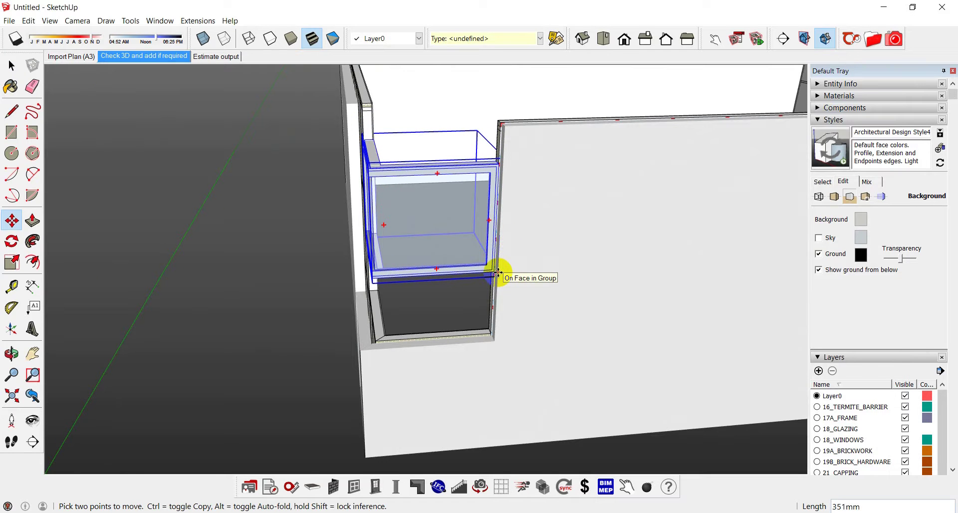
{"action": "type", "text": "1000"}
{"action": "key", "text": "Return"}
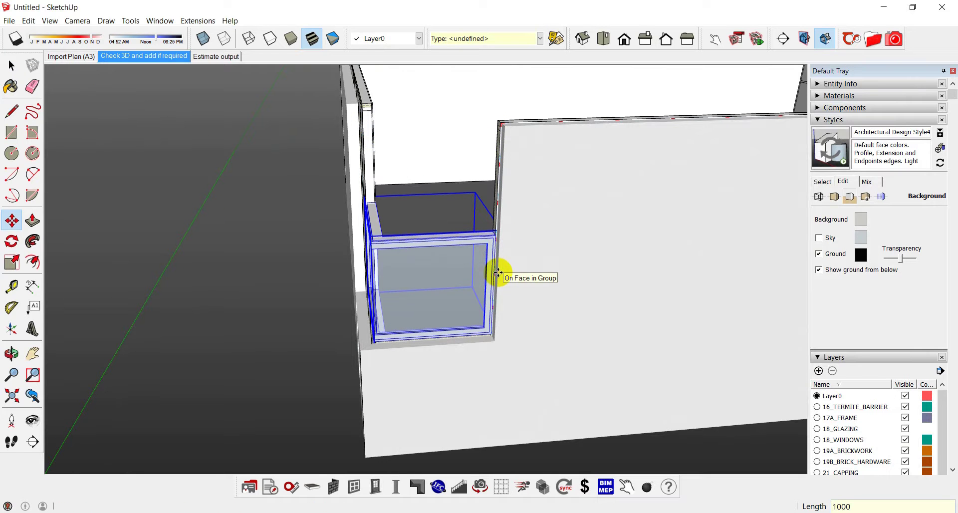
Change the corner window's height to 1800 mm in Edit Component.
{"action": "middle_click_drag", "start_coordinate": [496, 272], "coordinate": [613, 233]}
{"action": "key", "text": "space"}
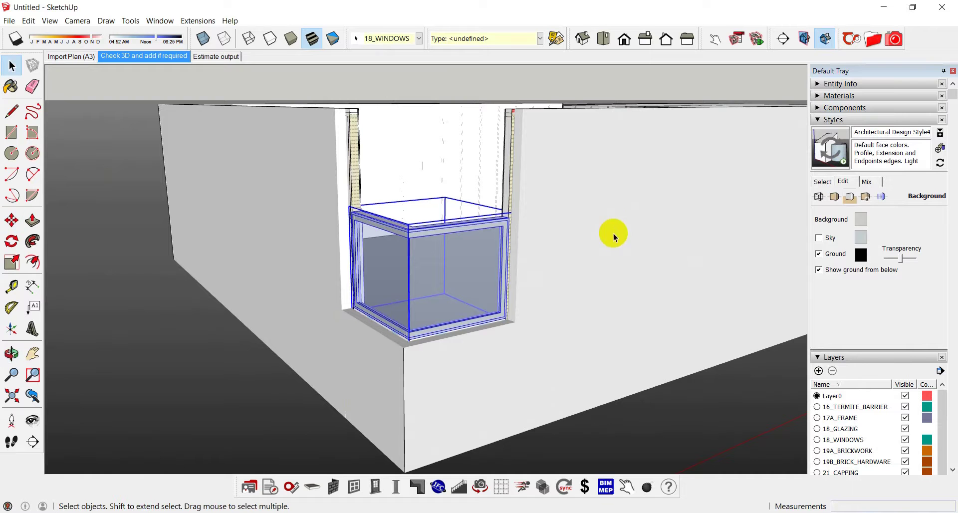
{"action": "right_click", "coordinate": [463, 260]}
{"action": "mouse_move", "coordinate": [528, 436]}
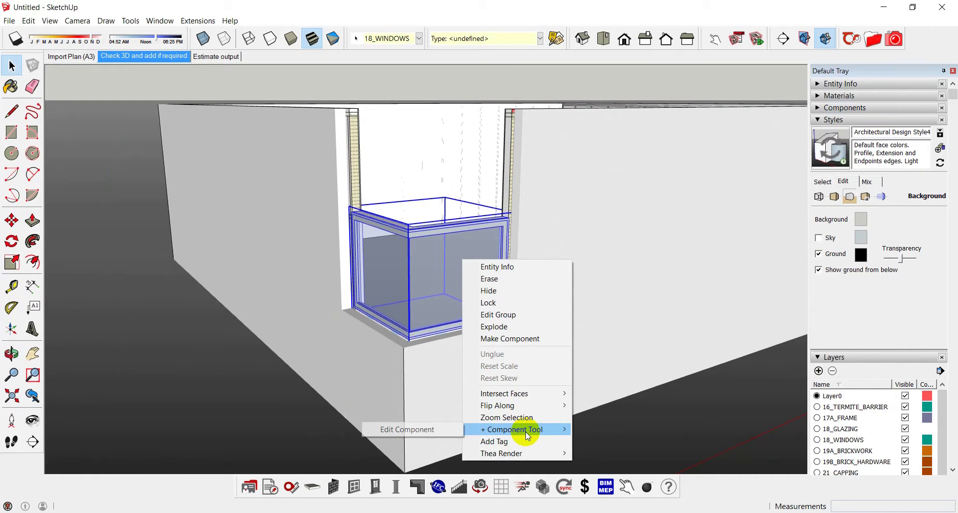
{"action": "left_click", "coordinate": [449, 429]}
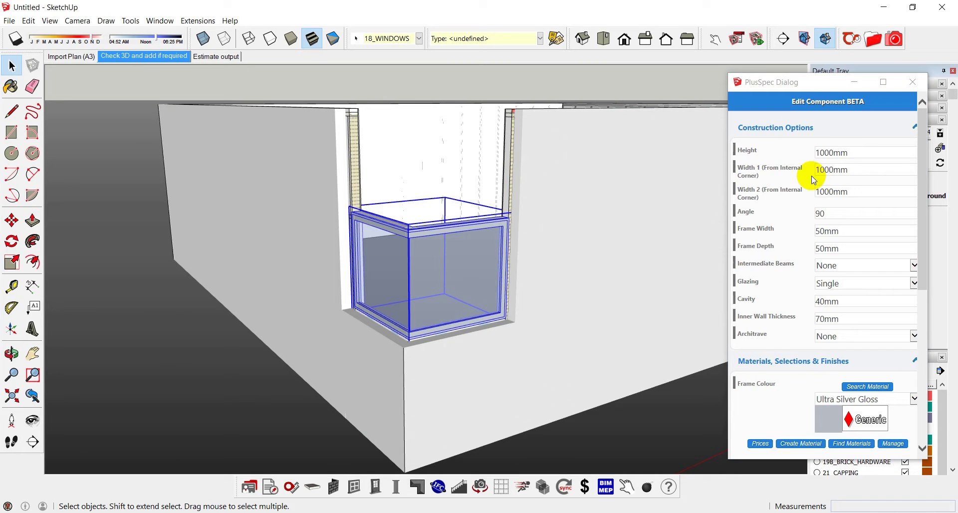
{"action": "left_click", "coordinate": [823, 152]}
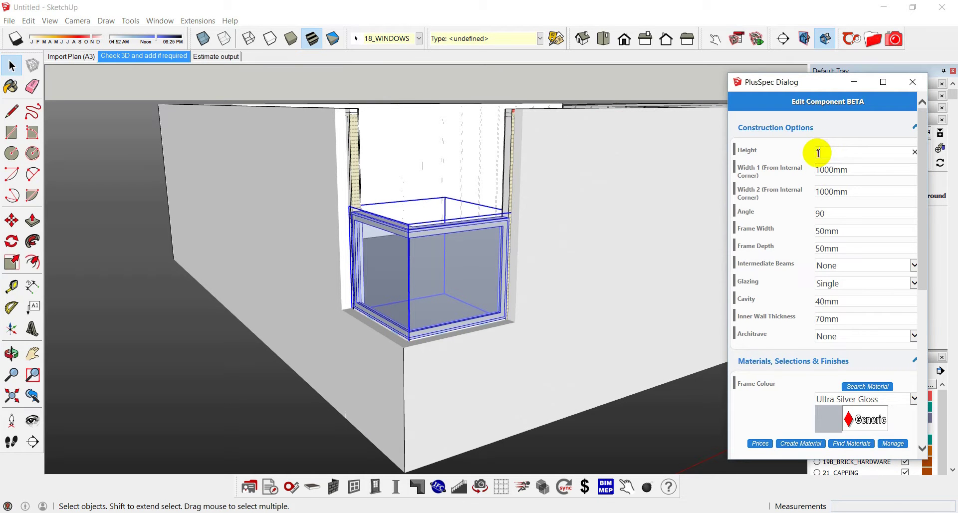
{"action": "left_click_drag", "start_coordinate": [924, 241], "coordinate": [918, 394]}
{"action": "left_click", "coordinate": [851, 443]}
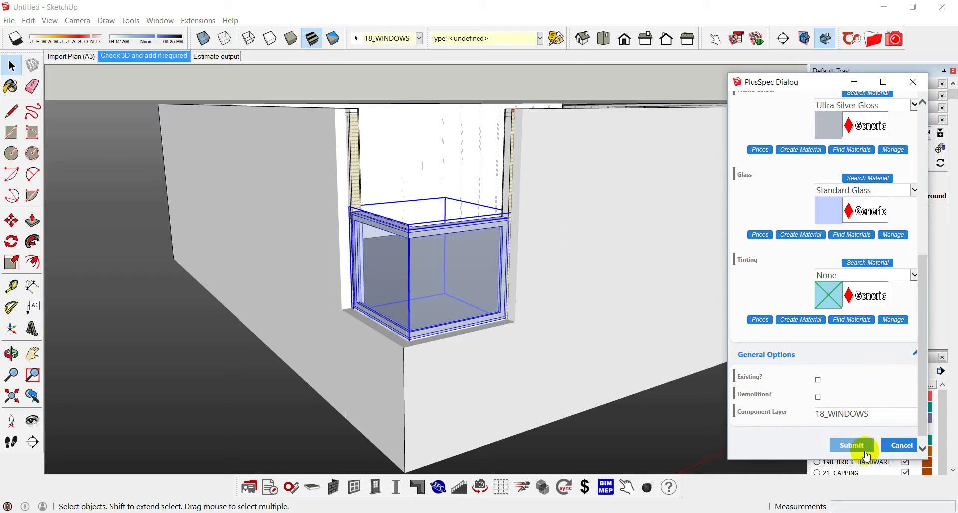
Copy the wall block below the bay window 3001 mm up to the window top.
{"action": "middle_click_drag", "start_coordinate": [516, 299], "coordinate": [520, 306]}
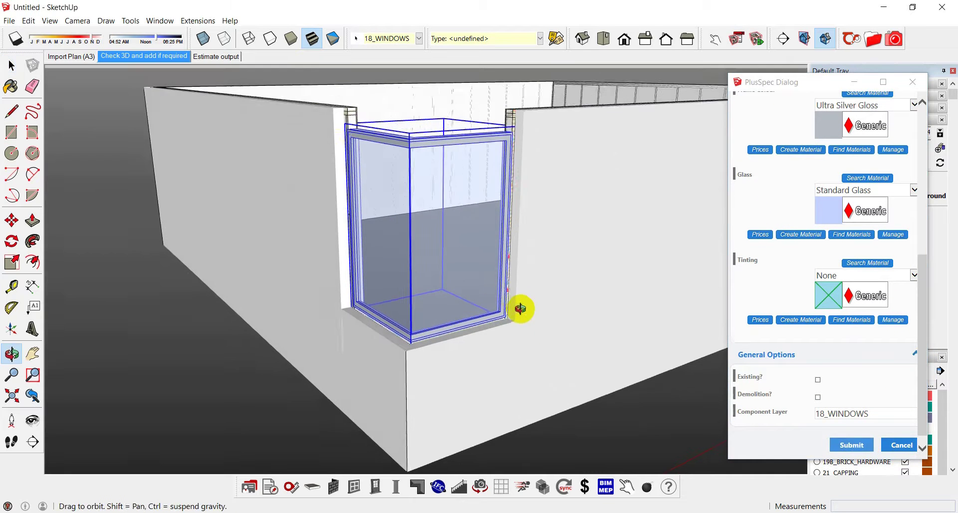
{"action": "scroll", "coordinate": [514, 127], "scroll_direction": "up", "scroll_amount": 3}
{"action": "scroll", "coordinate": [516, 128], "scroll_direction": "up", "scroll_amount": 2}
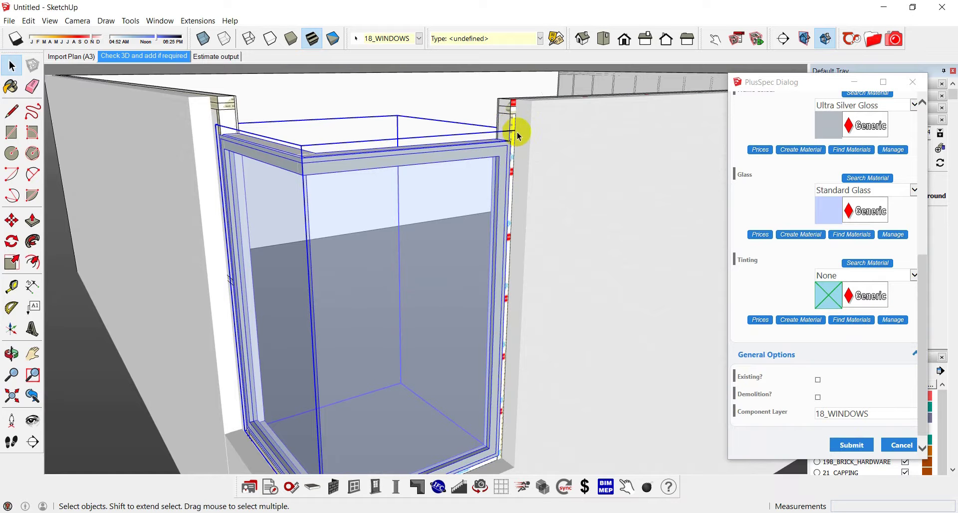
{"action": "scroll", "coordinate": [509, 141], "scroll_direction": "down", "scroll_amount": 4}
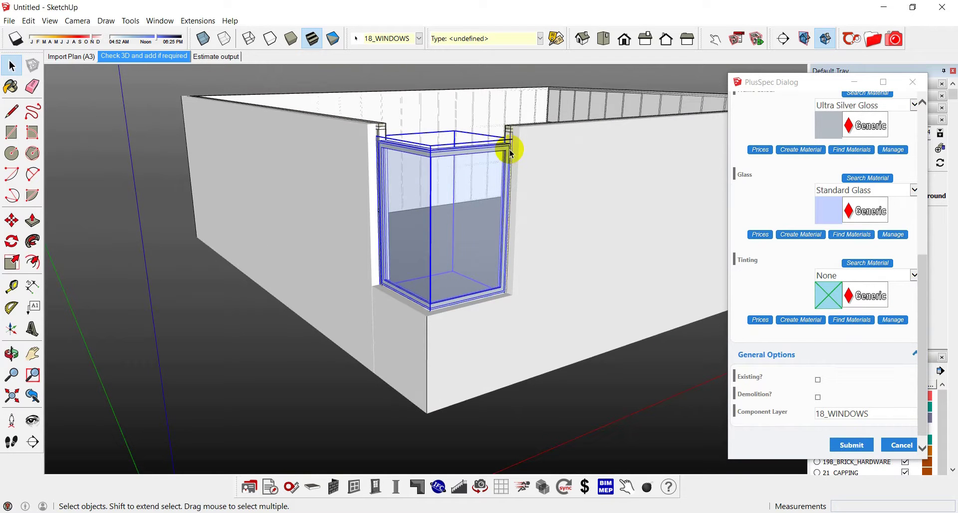
{"action": "left_click", "coordinate": [460, 339]}
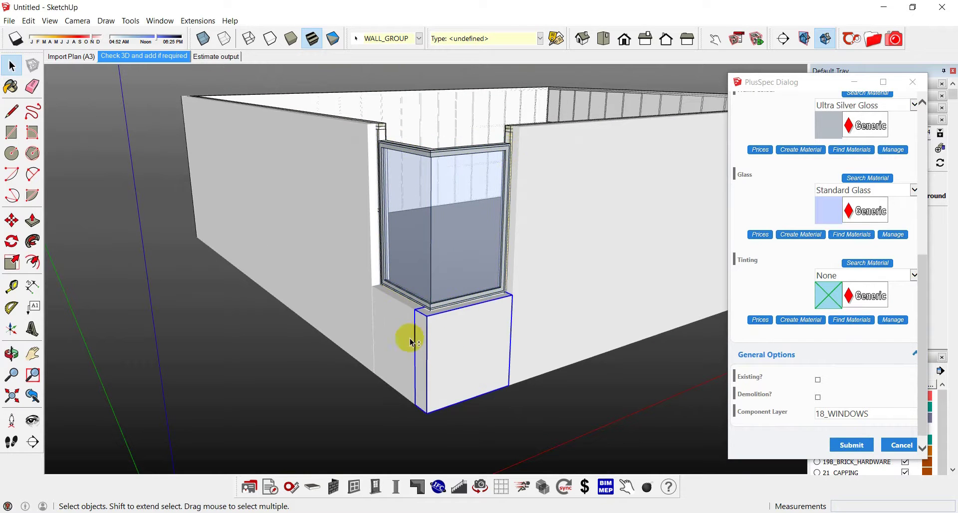
{"action": "scroll", "coordinate": [496, 380], "scroll_direction": "up", "scroll_amount": 3}
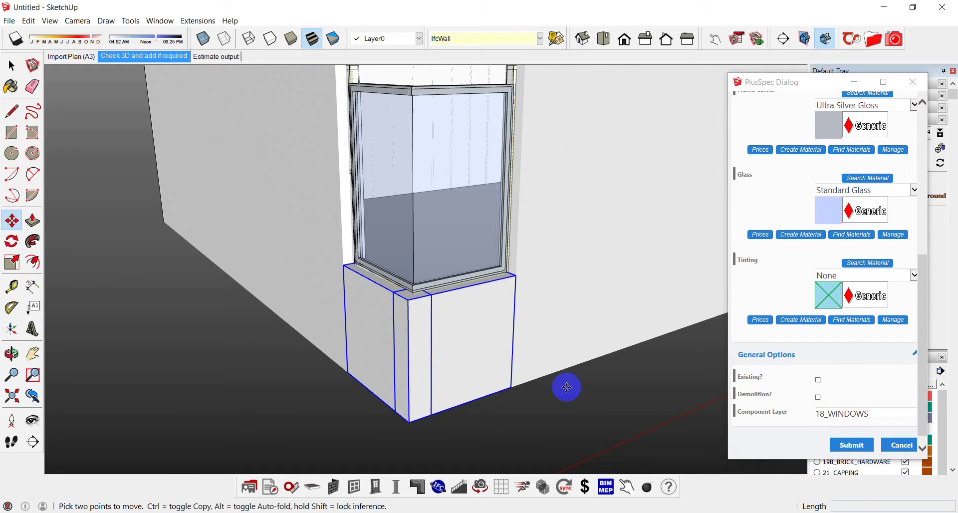
{"action": "left_click", "coordinate": [507, 386]}
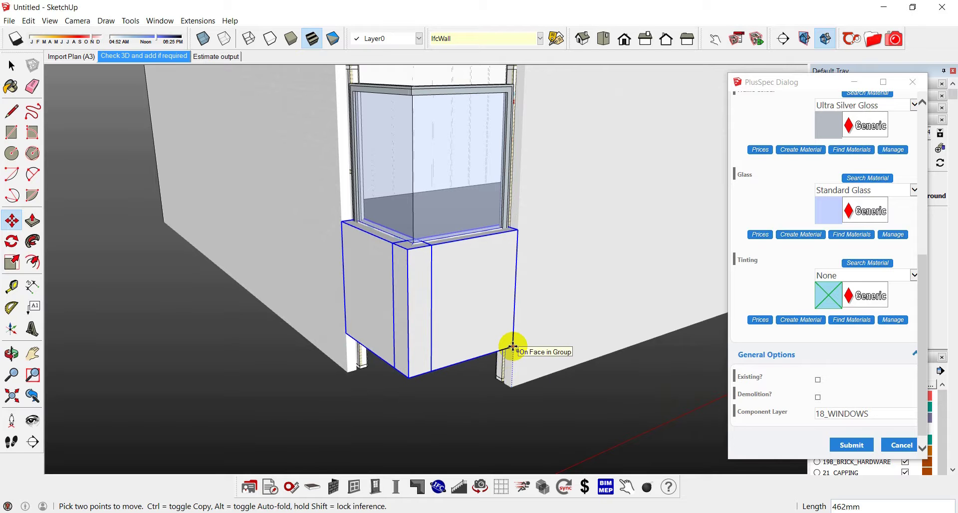
{"action": "key", "text": "ctrl"}
{"action": "scroll", "coordinate": [507, 278], "scroll_direction": "down", "scroll_amount": 3}
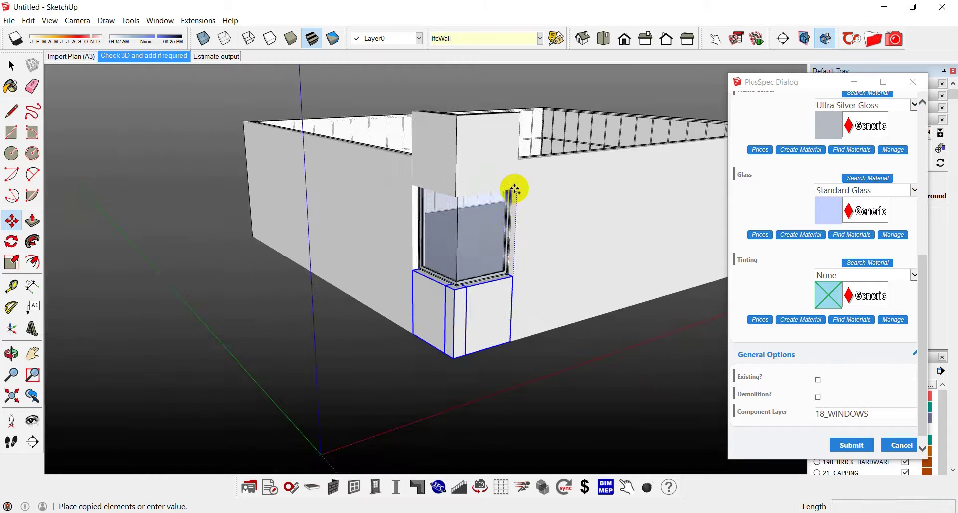
{"action": "scroll", "coordinate": [514, 186], "scroll_direction": "up", "scroll_amount": 3}
{"action": "scroll", "coordinate": [514, 186], "scroll_direction": "up", "scroll_amount": 5}
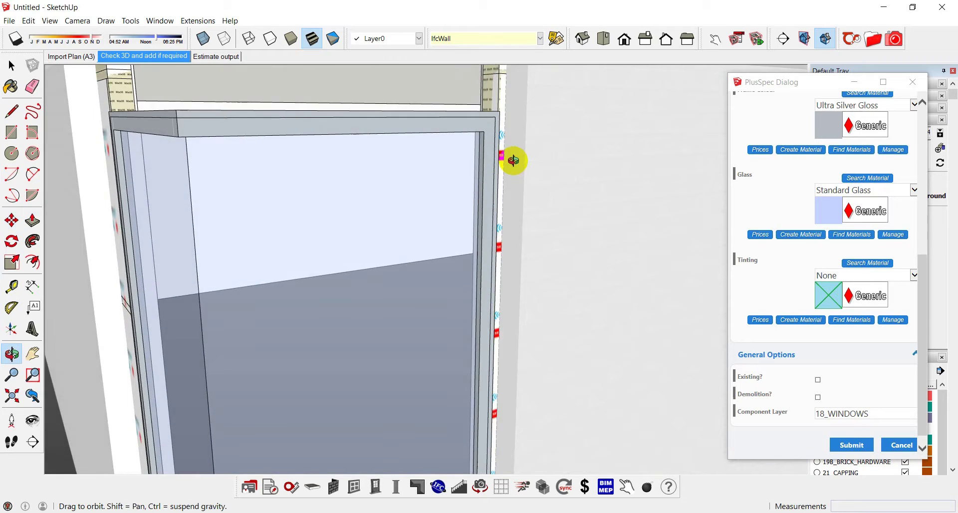
{"action": "scroll", "coordinate": [525, 144], "scroll_direction": "down", "scroll_amount": 2}
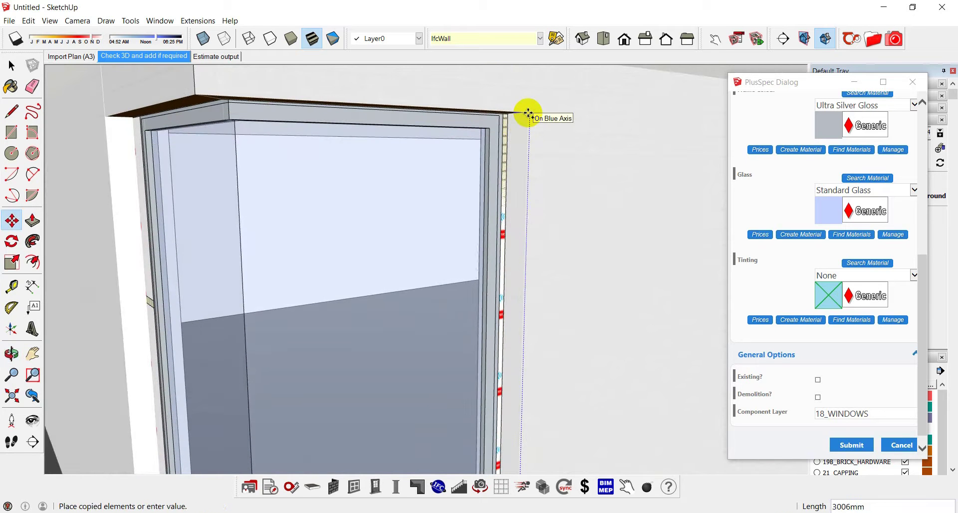
{"action": "left_click", "coordinate": [498, 116]}
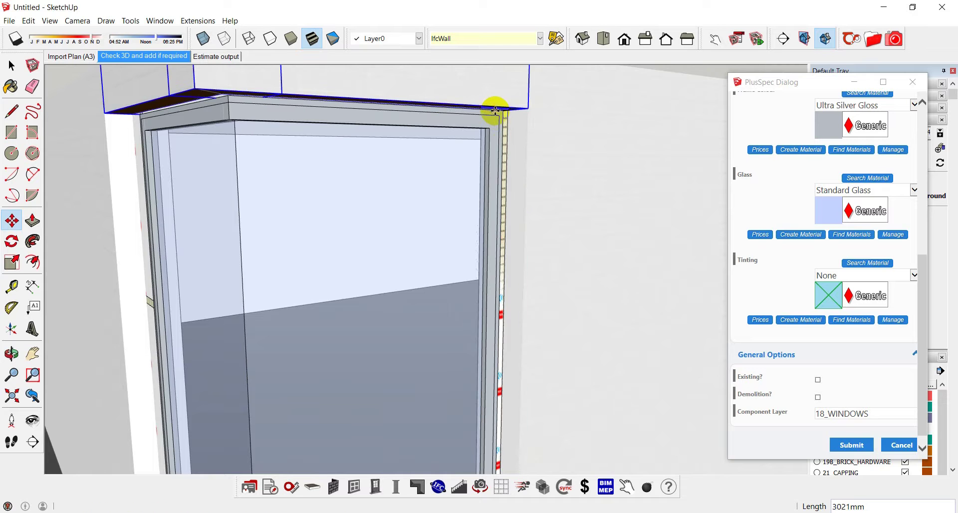
{"action": "scroll", "coordinate": [499, 163], "scroll_direction": "down", "scroll_amount": 3}
{"action": "scroll", "coordinate": [498, 163], "scroll_direction": "down", "scroll_amount": 2}
Orbit above the enclosure and take a tape measurement from a wall corner.
{"action": "middle_click_drag", "start_coordinate": [490, 187], "coordinate": [439, 228]}
{"action": "scroll", "coordinate": [391, 214], "scroll_direction": "up", "scroll_amount": 6}
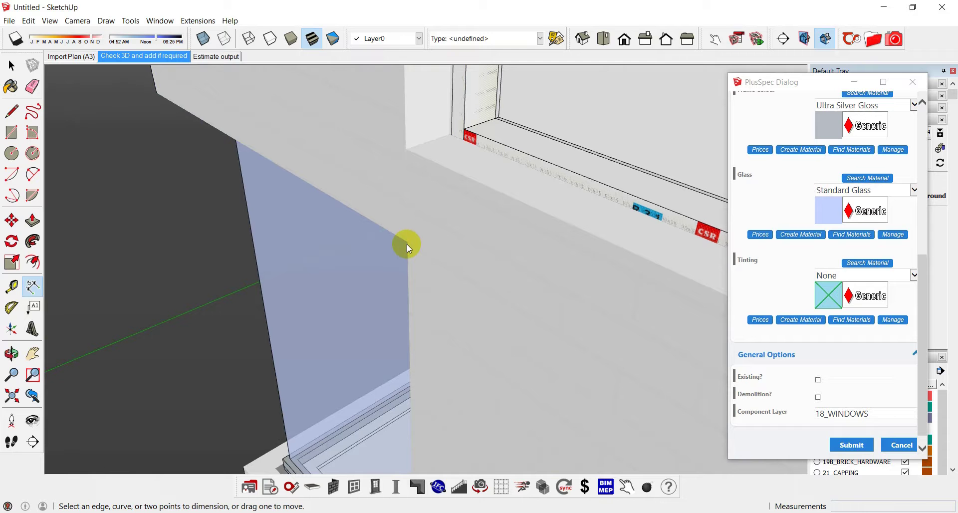
{"action": "key", "text": "t"}
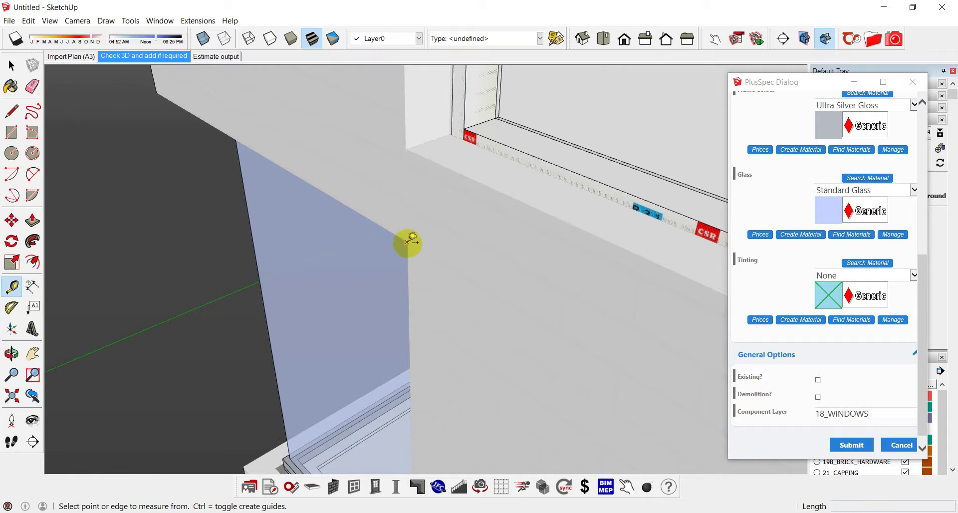
{"action": "left_click", "coordinate": [407, 242]}
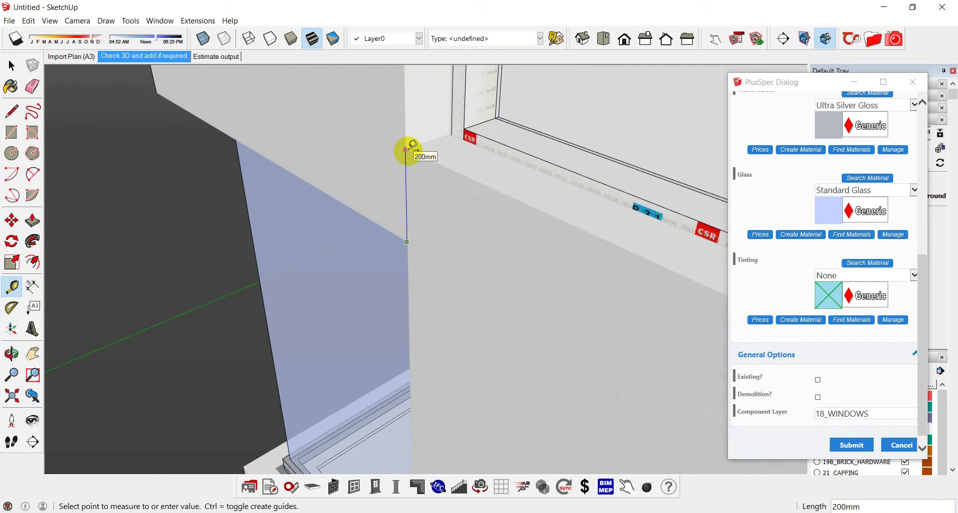
{"action": "key", "text": "space"}
{"action": "scroll", "coordinate": [406, 154], "scroll_direction": "down", "scroll_amount": 5}
{"action": "middle_click_drag", "start_coordinate": [407, 167], "coordinate": [325, 207]}
Change the wall block above the window from 1221 mm to 200 mm high.
{"action": "left_click", "coordinate": [307, 170]}
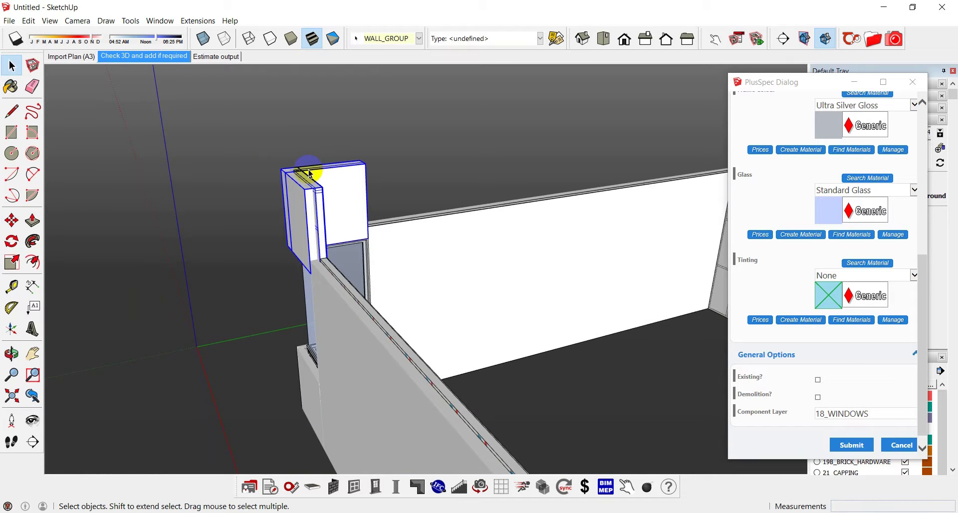
{"action": "right_click", "coordinate": [333, 199]}
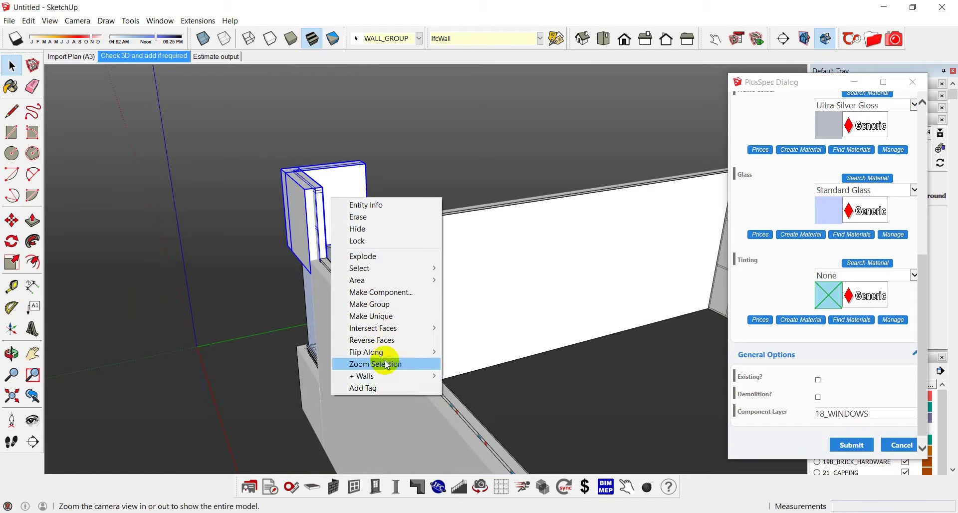
{"action": "mouse_move", "coordinate": [389, 378]}
{"action": "left_click", "coordinate": [300, 373]}
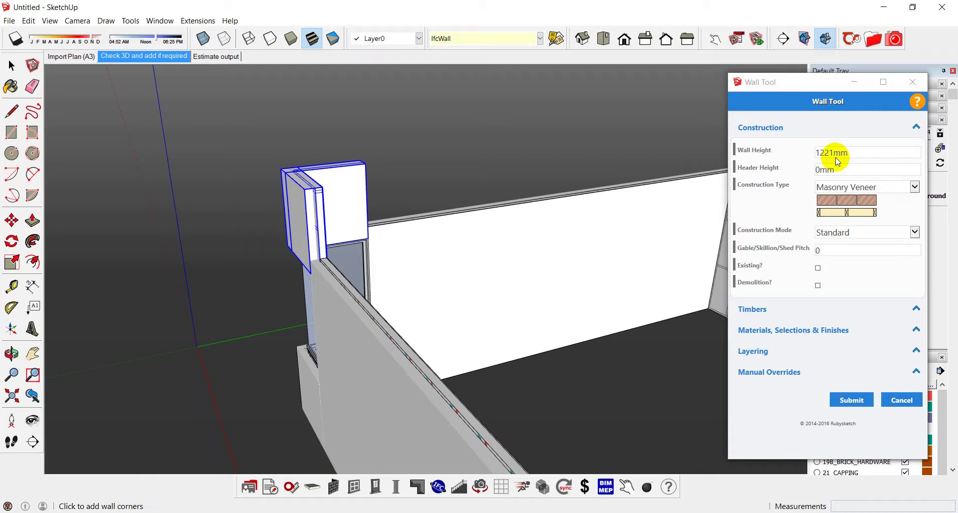
{"action": "double_click", "coordinate": [827, 152]}
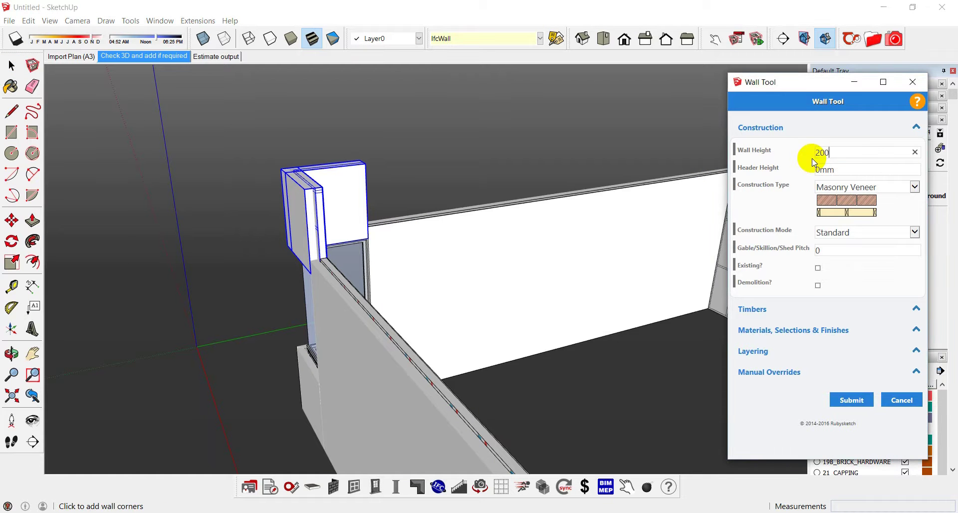
{"action": "left_click", "coordinate": [850, 399]}
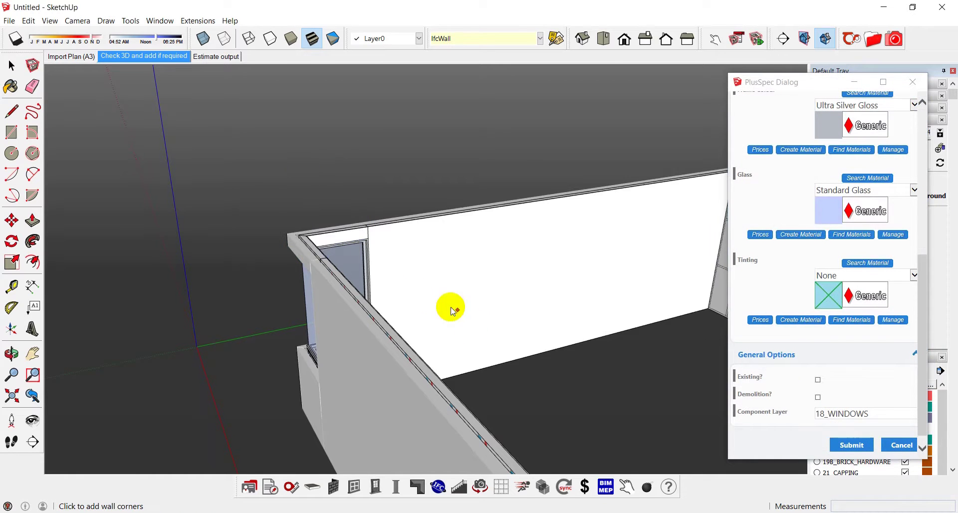
Bring up the PlusSpec component tools and orbit around the walled room and its corner window.
{"action": "middle_click_drag", "start_coordinate": [284, 280], "coordinate": [573, 279]}
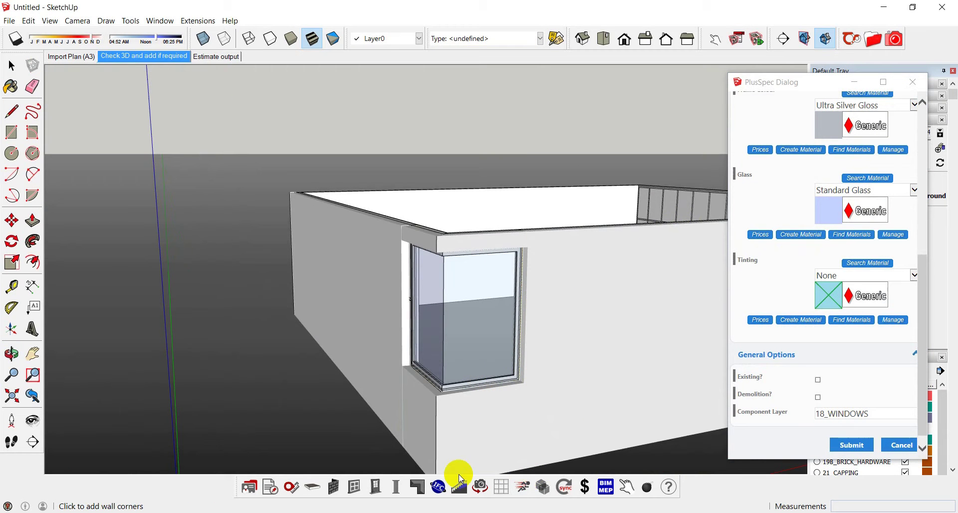
{"action": "left_click", "coordinate": [544, 489]}
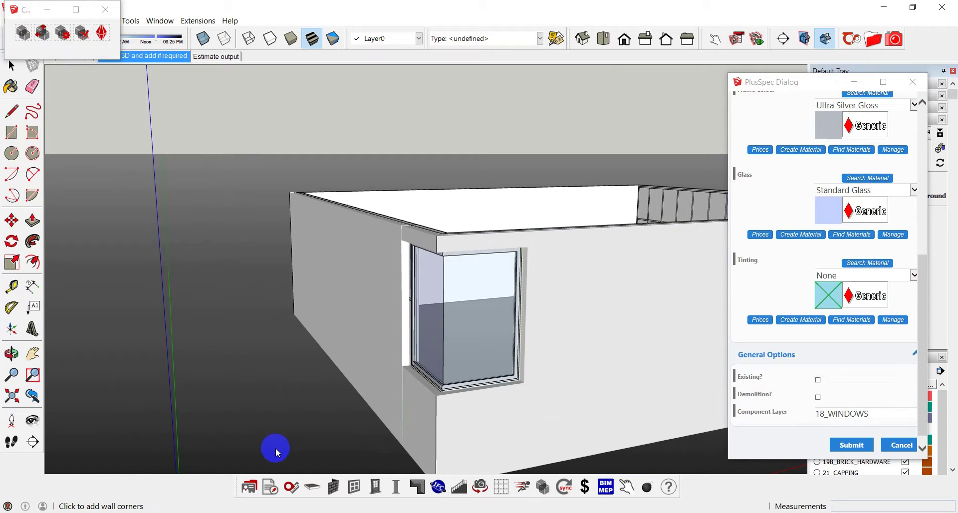
{"action": "middle_click_drag", "start_coordinate": [488, 279], "coordinate": [398, 270]}
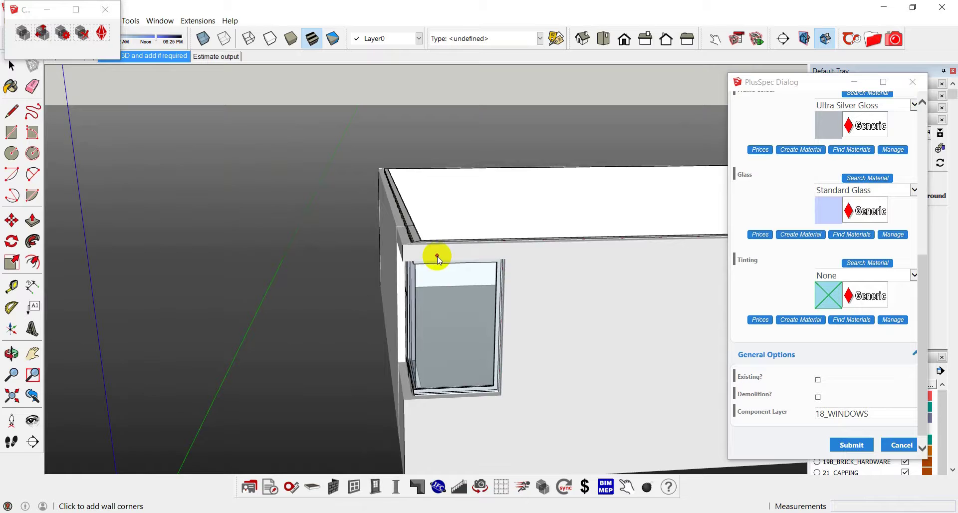
{"action": "middle_click_drag", "start_coordinate": [434, 256], "coordinate": [482, 252]}
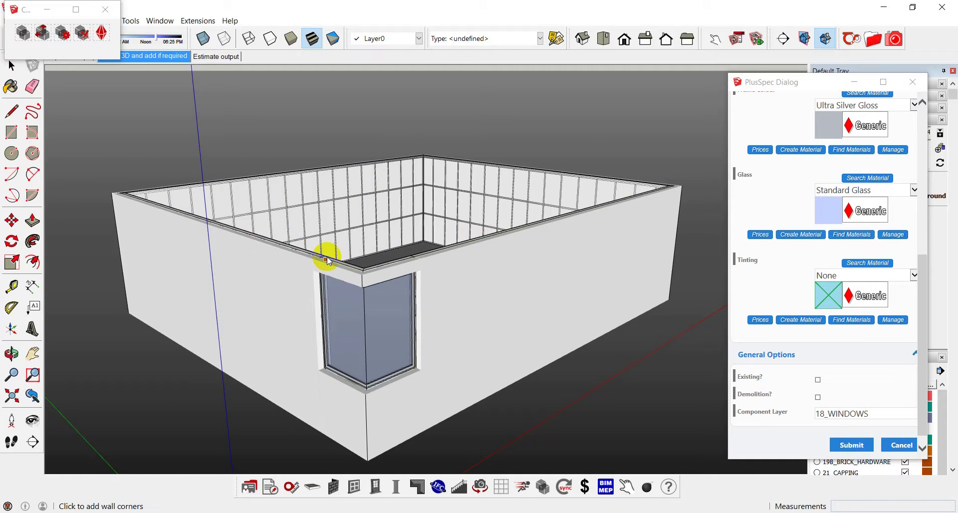
{"action": "middle_click_drag", "start_coordinate": [507, 338], "coordinate": [443, 299]}
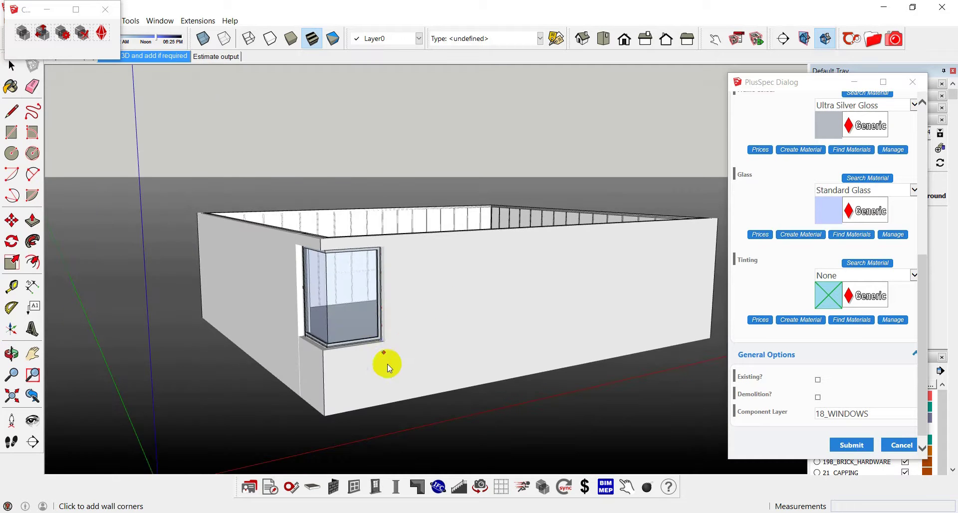
{"action": "middle_click_drag", "start_coordinate": [434, 333], "coordinate": [357, 321]}
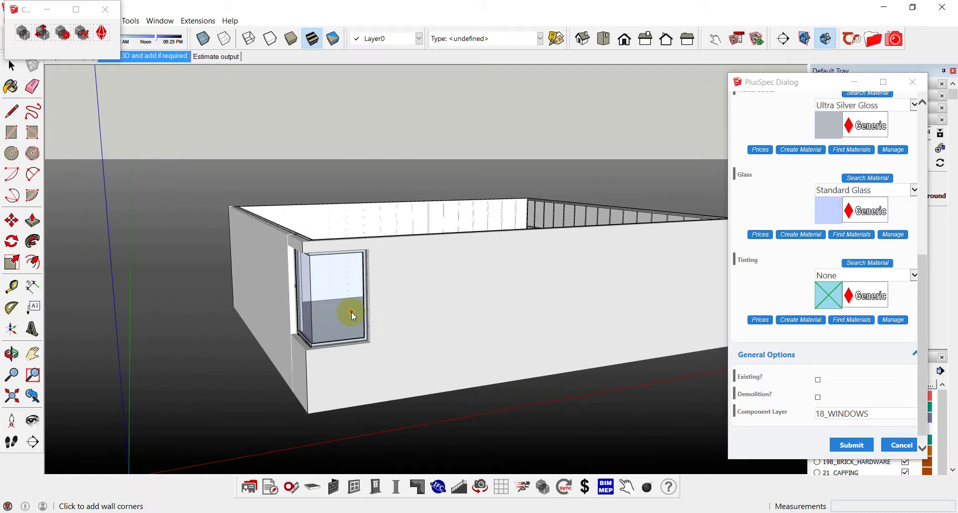
Select the long front wall and set the PlusSpec window type to None to cut openings only.
{"action": "key", "text": "space"}
{"action": "left_click", "coordinate": [433, 334]}
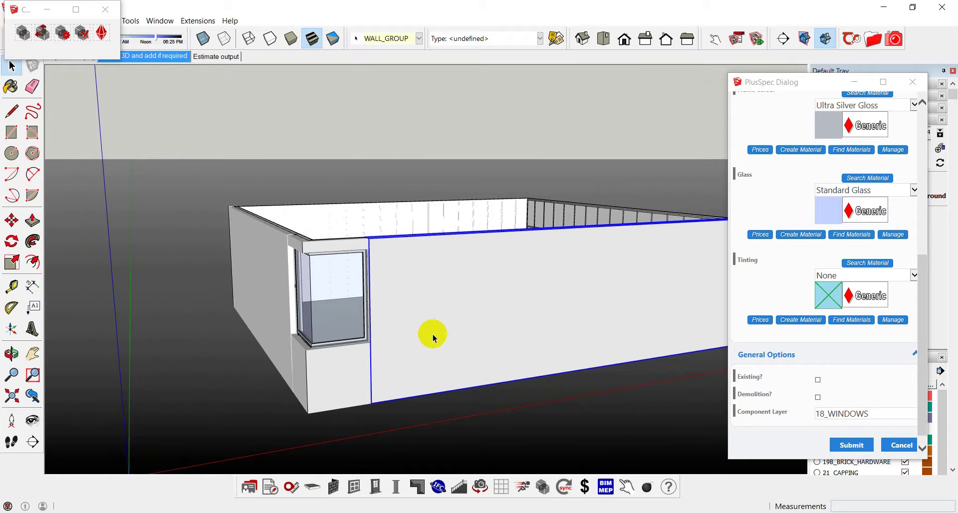
{"action": "left_click", "coordinate": [354, 487]}
{"action": "left_click", "coordinate": [22, 40]}
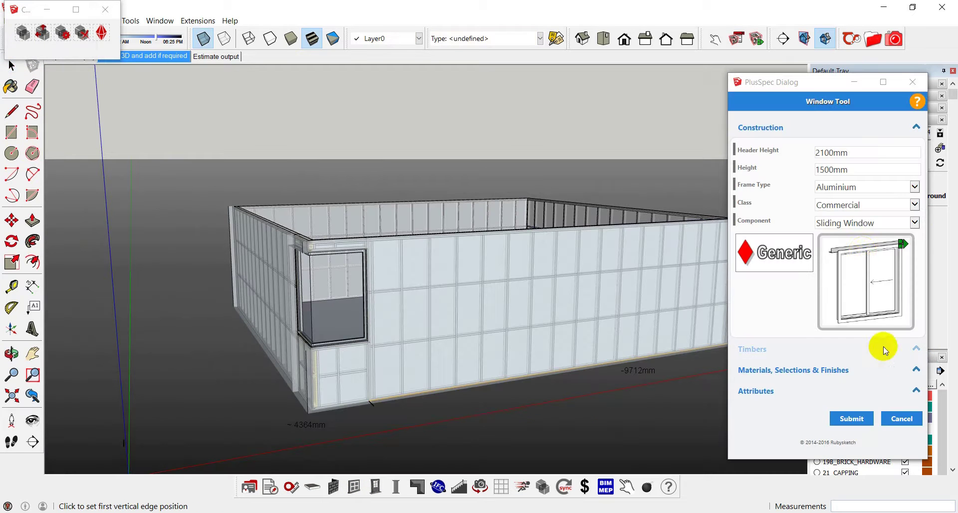
{"action": "left_click", "coordinate": [798, 222]}
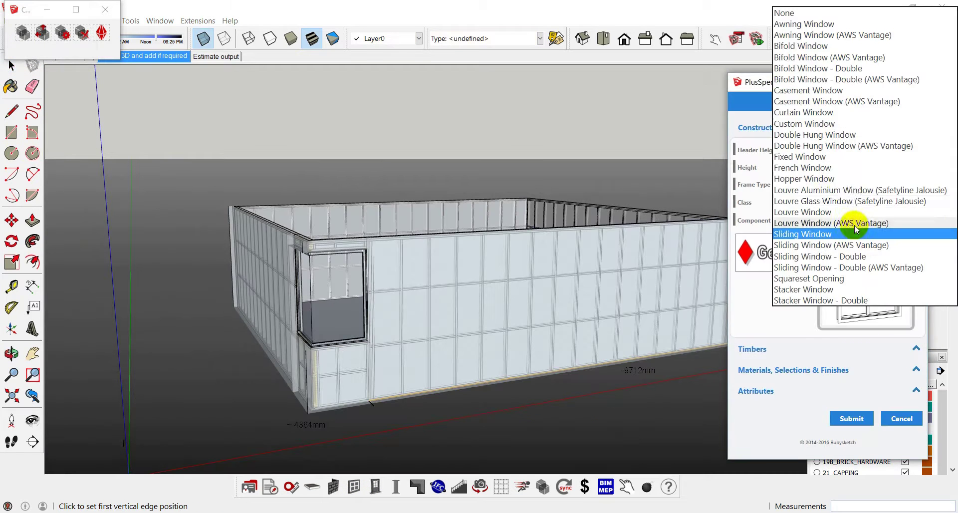
{"action": "left_click", "coordinate": [796, 14]}
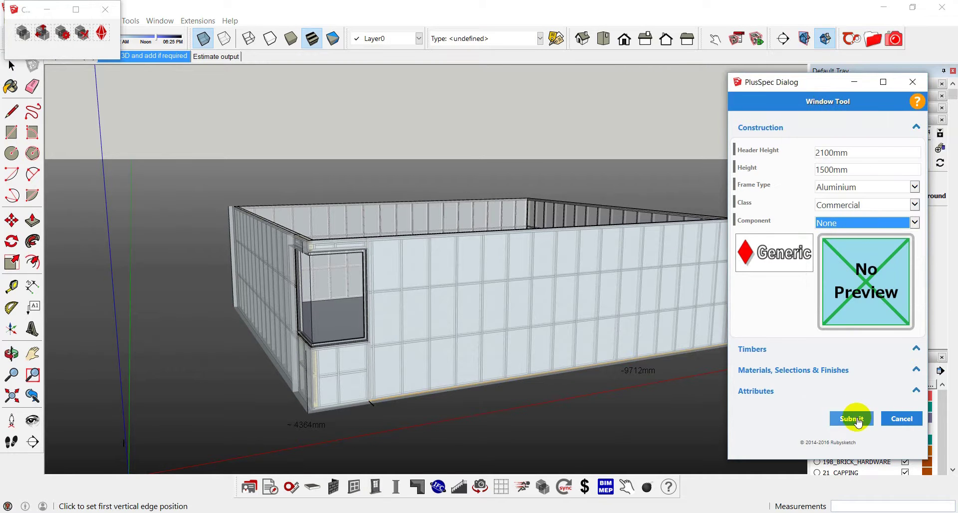
{"action": "left_click", "coordinate": [859, 422]}
Cut two openings into the front wall, the second one 2000 mm wide, then reselect the wall.
{"action": "left_click", "coordinate": [447, 392]}
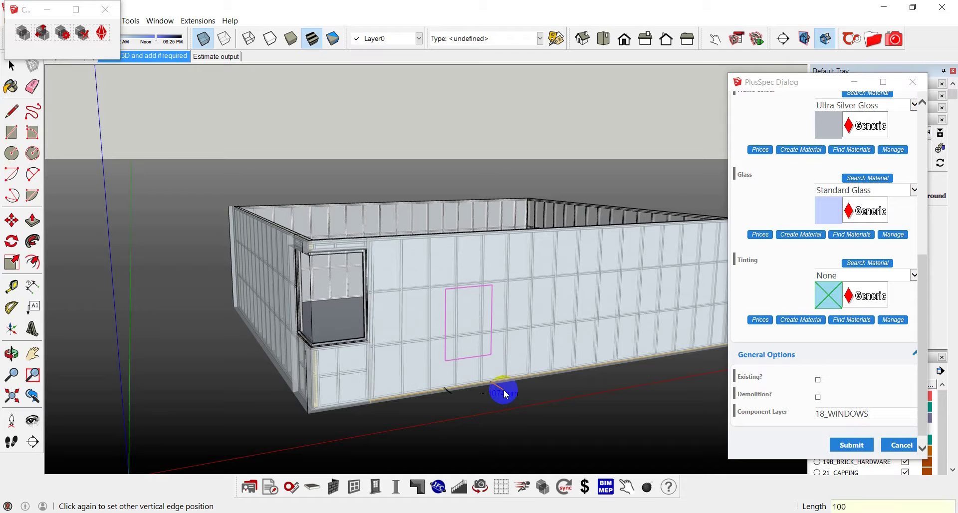
{"action": "left_click", "coordinate": [504, 393]}
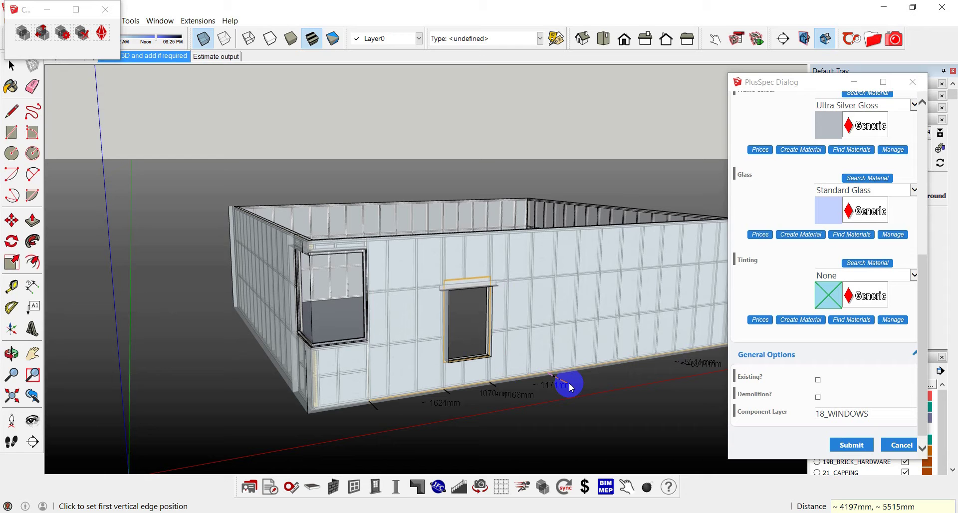
{"action": "left_click", "coordinate": [558, 387]}
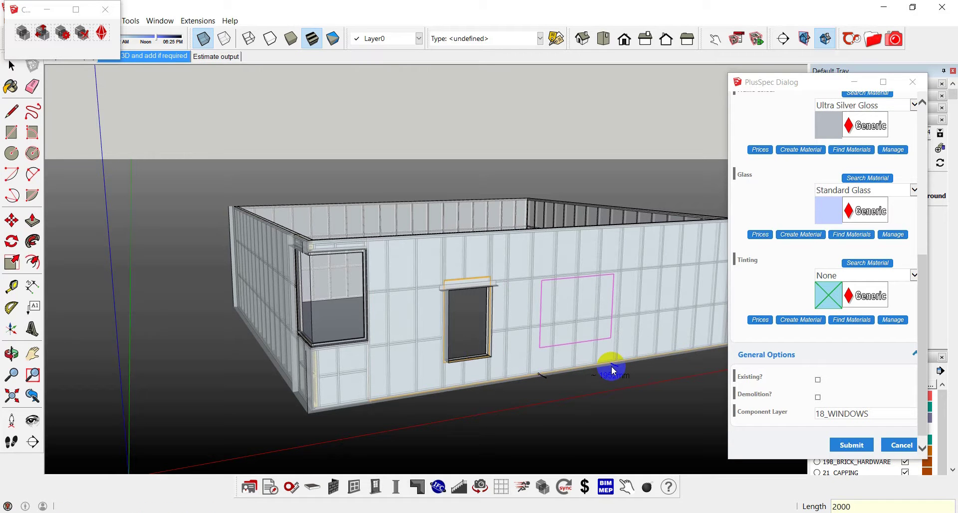
{"action": "left_click", "coordinate": [613, 371]}
{"action": "key", "text": "space"}
{"action": "left_click", "coordinate": [572, 332]}
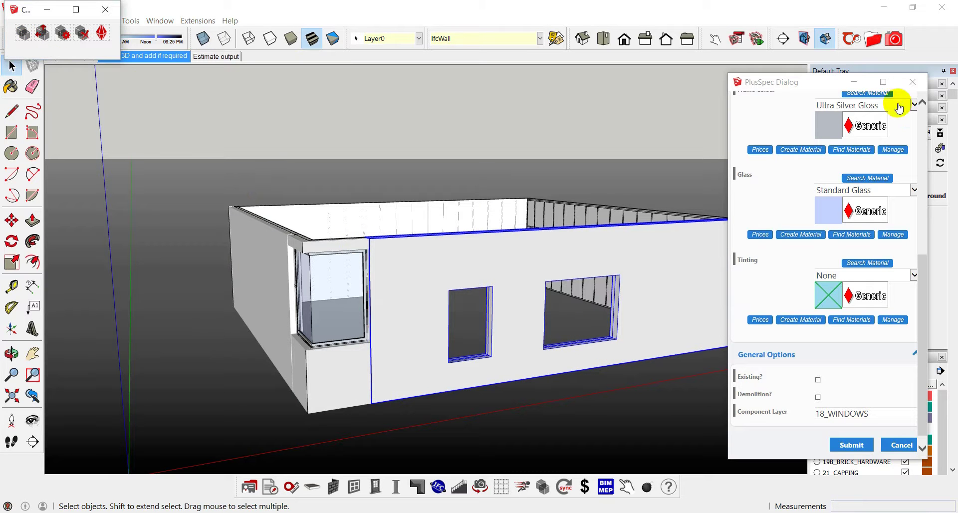
Place a PlusSpec Round Top Window on the front wall beside the right opening.
{"action": "left_click", "coordinate": [914, 83]}
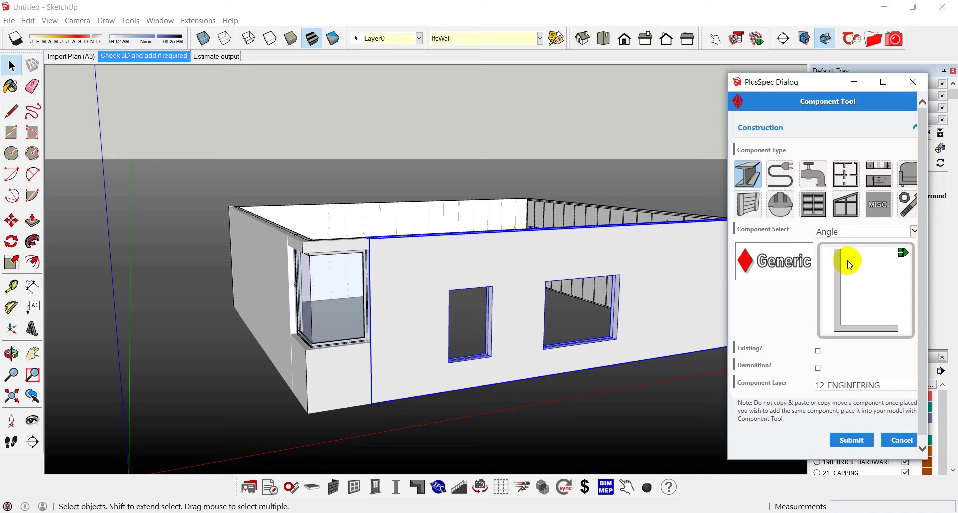
{"action": "left_click", "coordinate": [846, 207]}
{"action": "scroll", "coordinate": [836, 306], "scroll_direction": "down", "scroll_amount": 3}
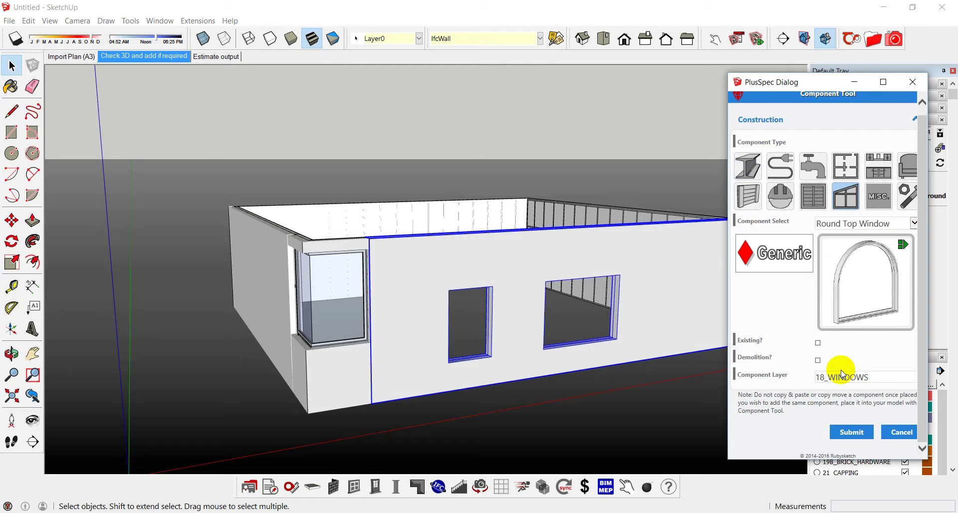
{"action": "left_click", "coordinate": [852, 431]}
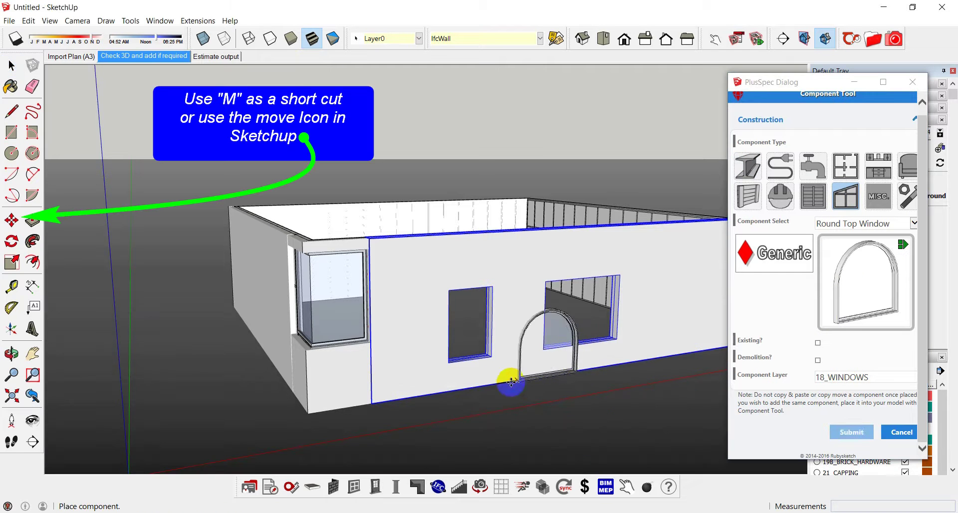
{"action": "scroll", "coordinate": [454, 368], "scroll_direction": "up", "scroll_amount": 6}
{"action": "scroll", "coordinate": [448, 355], "scroll_direction": "up", "scroll_amount": 2}
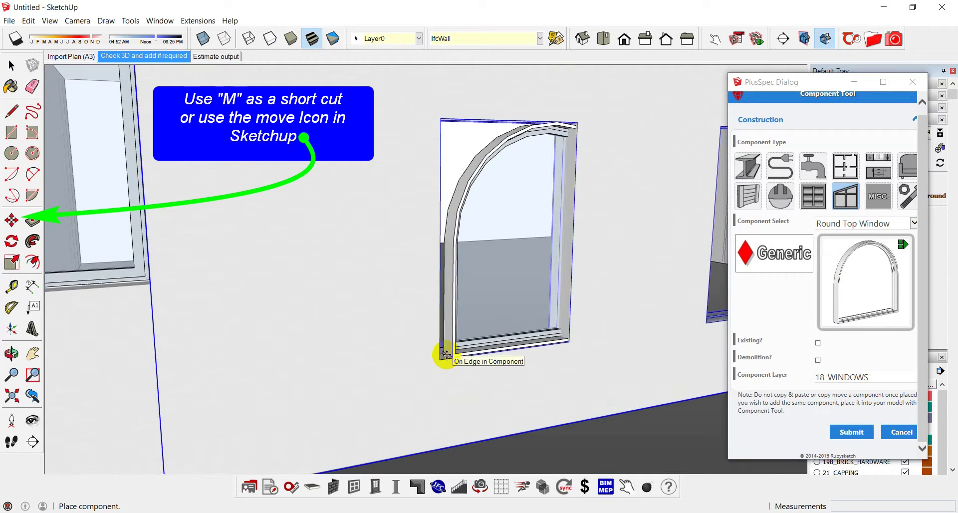
{"action": "middle_click_drag", "start_coordinate": [439, 346], "coordinate": [529, 427]}
{"action": "scroll", "coordinate": [554, 379], "scroll_direction": "down", "scroll_amount": 10}
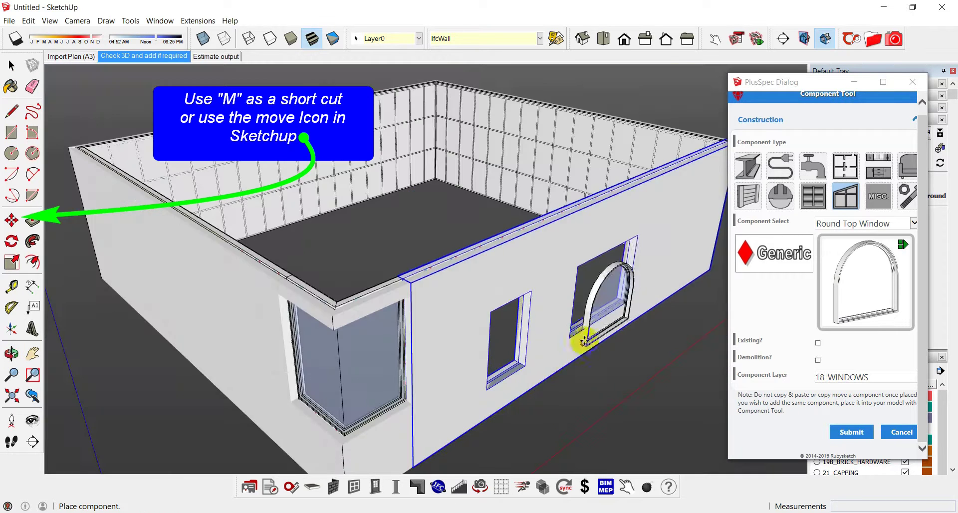
{"action": "scroll", "coordinate": [574, 332], "scroll_direction": "up", "scroll_amount": 10}
{"action": "scroll", "coordinate": [563, 334], "scroll_direction": "up", "scroll_amount": 3}
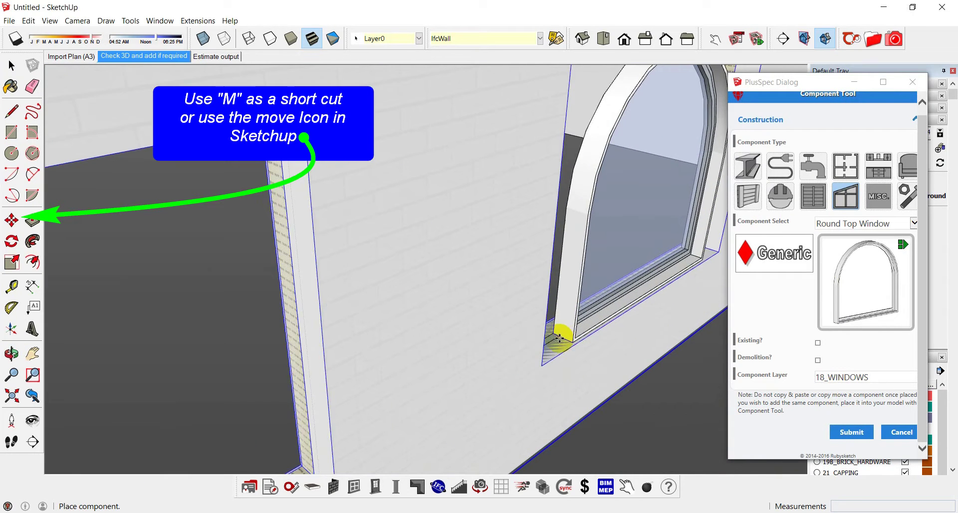
{"action": "scroll", "coordinate": [554, 349], "scroll_direction": "down", "scroll_amount": 3}
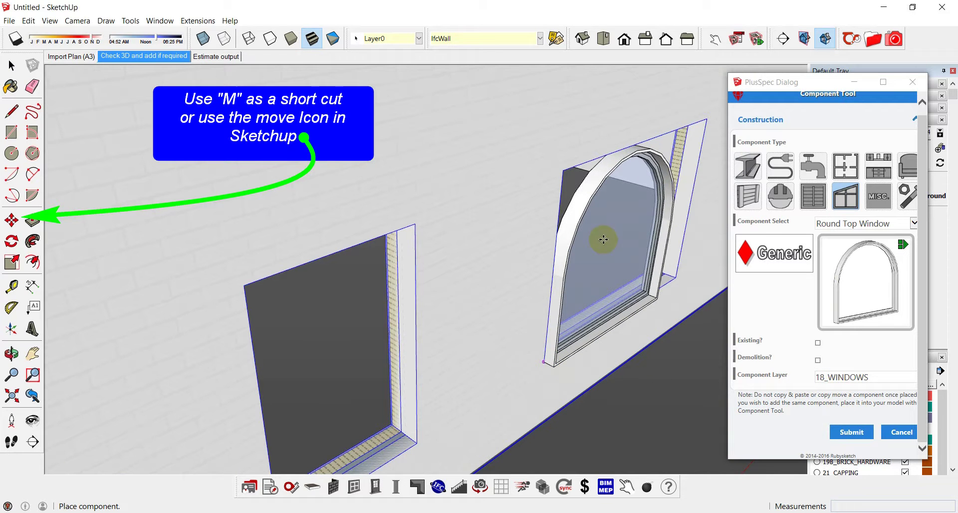
{"action": "left_click", "coordinate": [570, 197]}
{"action": "middle_click_drag", "start_coordinate": [570, 197], "coordinate": [545, 208]}
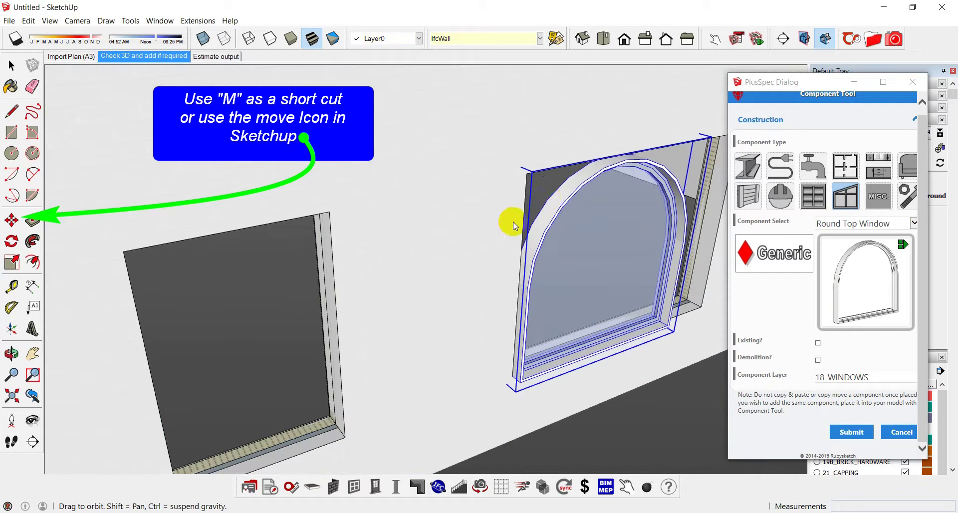
Rotate the round-top window 180° about its top so it lines up with the wall.
{"action": "key", "text": "m"}
{"action": "scroll", "coordinate": [604, 159], "scroll_direction": "up", "scroll_amount": 3}
{"action": "scroll", "coordinate": [591, 168], "scroll_direction": "down", "scroll_amount": 1}
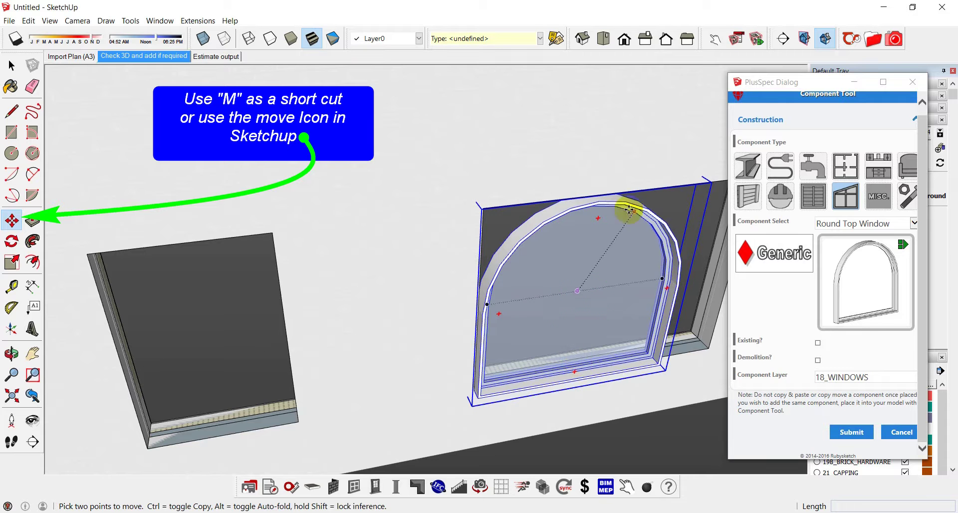
{"action": "scroll", "coordinate": [634, 193], "scroll_direction": "up", "scroll_amount": 2}
{"action": "middle_click_drag", "start_coordinate": [633, 194], "coordinate": [536, 254]}
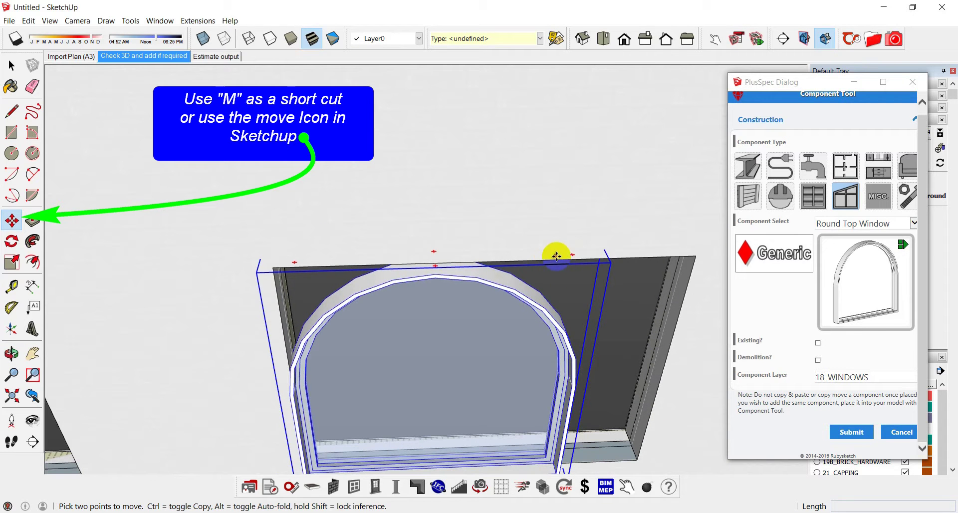
{"action": "left_click", "coordinate": [572, 254]}
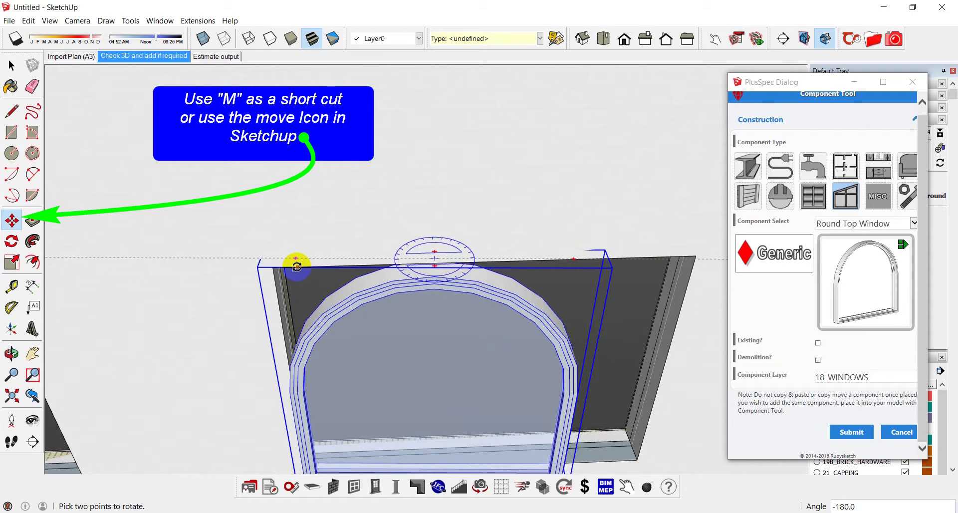
{"action": "left_click", "coordinate": [292, 269]}
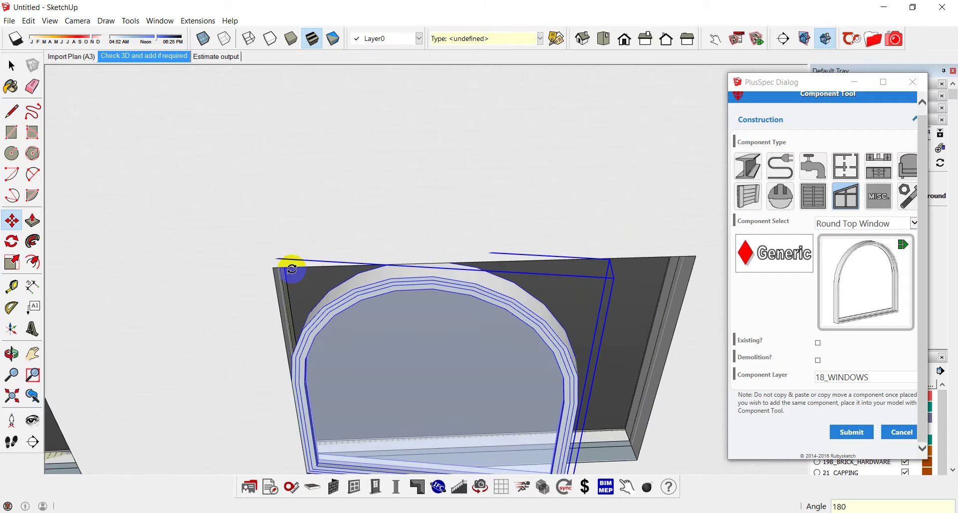
Turn the round-top window upright and move it by its bottom-right corner into the right opening.
{"action": "middle_click_drag", "start_coordinate": [292, 269], "coordinate": [212, 244]}
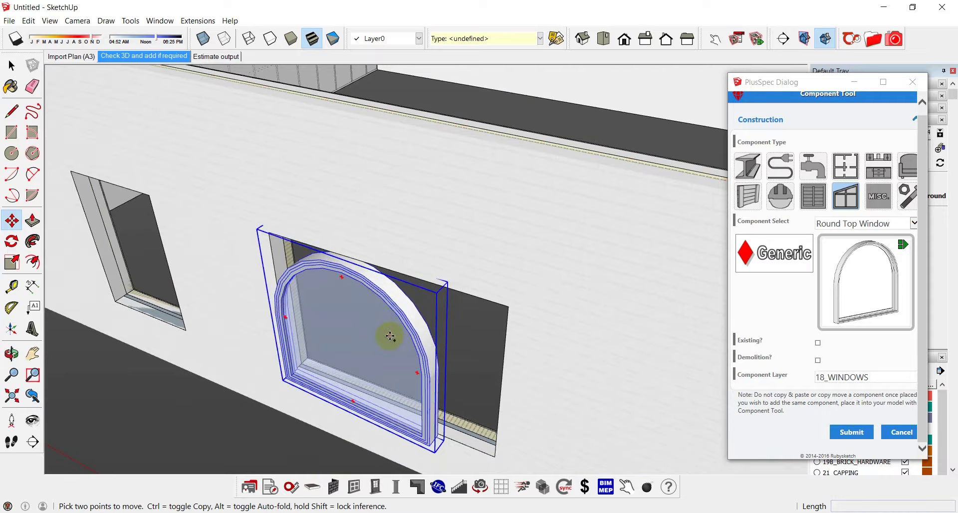
{"action": "left_click", "coordinate": [425, 275]}
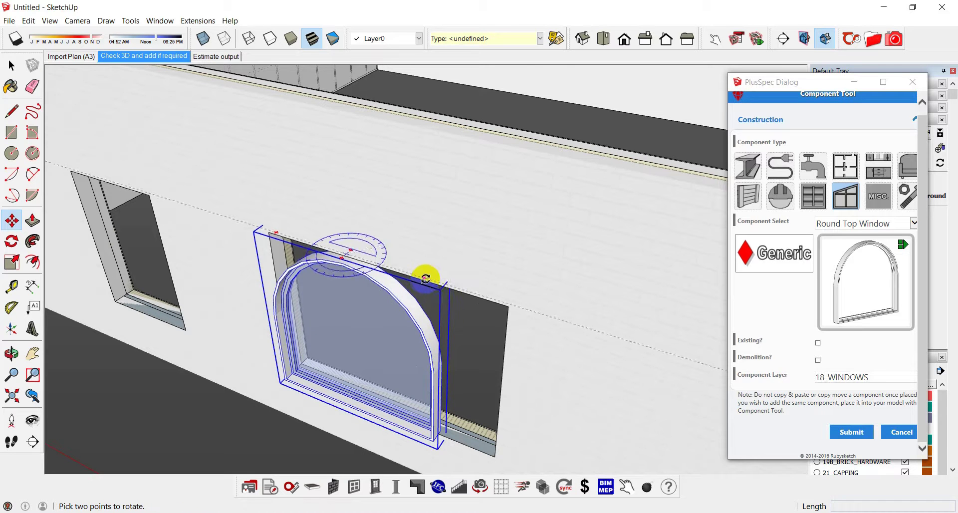
{"action": "left_click", "coordinate": [384, 232]}
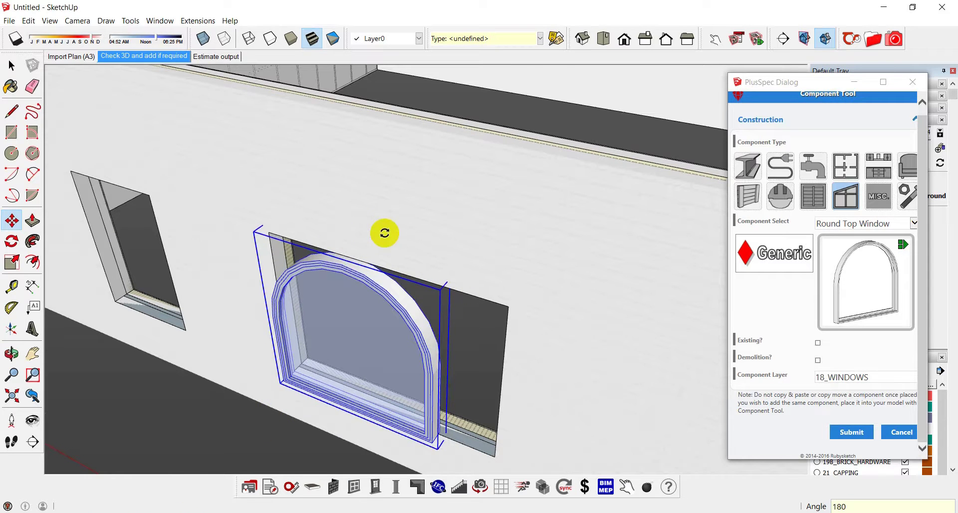
{"action": "middle_click_drag", "start_coordinate": [391, 263], "coordinate": [410, 273]}
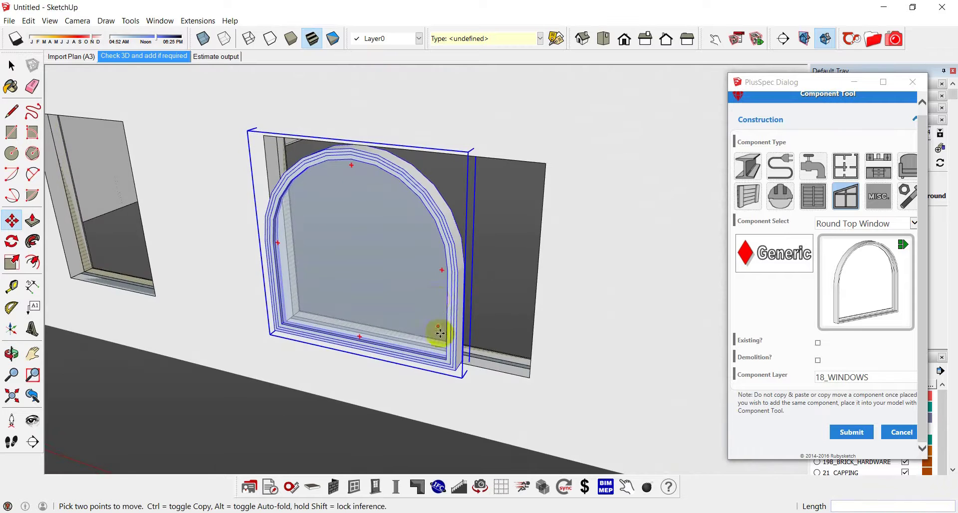
{"action": "scroll", "coordinate": [454, 367], "scroll_direction": "up", "scroll_amount": 6}
{"action": "mouse_move", "coordinate": [425, 360]}
{"action": "middle_mouse_down"}
{"action": "mouse_move", "coordinate": [336, 352]}
{"action": "mouse_move", "coordinate": [421, 344]}
{"action": "mouse_move", "coordinate": [434, 353]}
{"action": "middle_mouse_up"}
{"action": "left_click", "coordinate": [436, 353]}
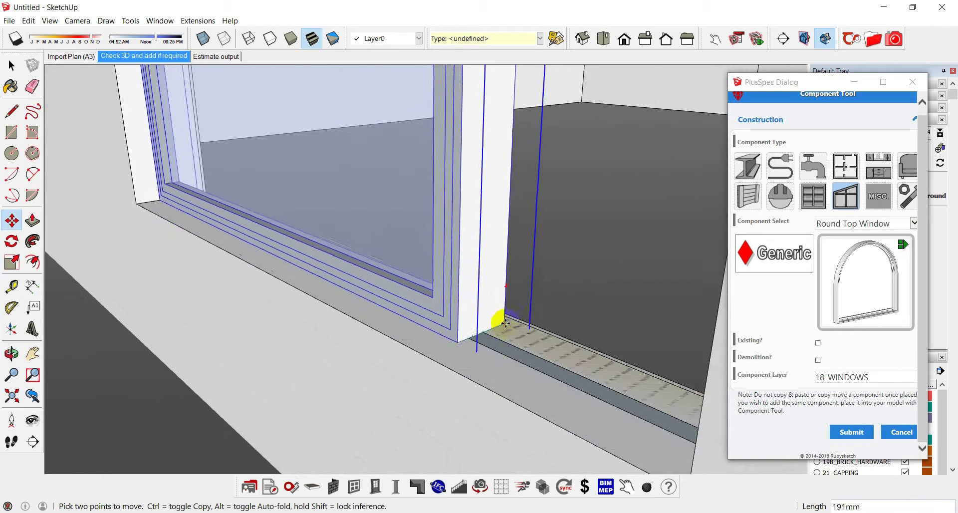
{"action": "scroll", "coordinate": [517, 316], "scroll_direction": "down", "scroll_amount": 5}
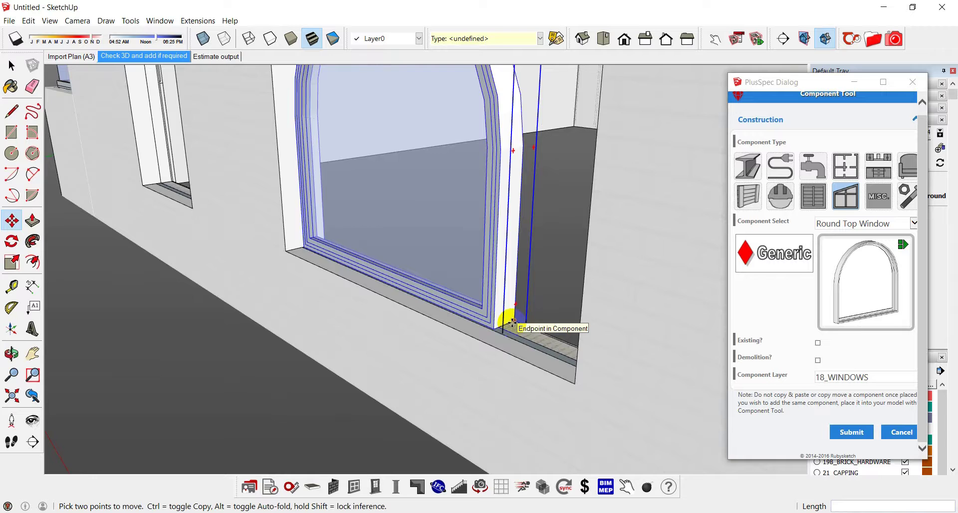
{"action": "middle_click_drag", "start_coordinate": [509, 321], "coordinate": [545, 338]}
{"action": "scroll", "coordinate": [533, 338], "scroll_direction": "up", "scroll_amount": 3}
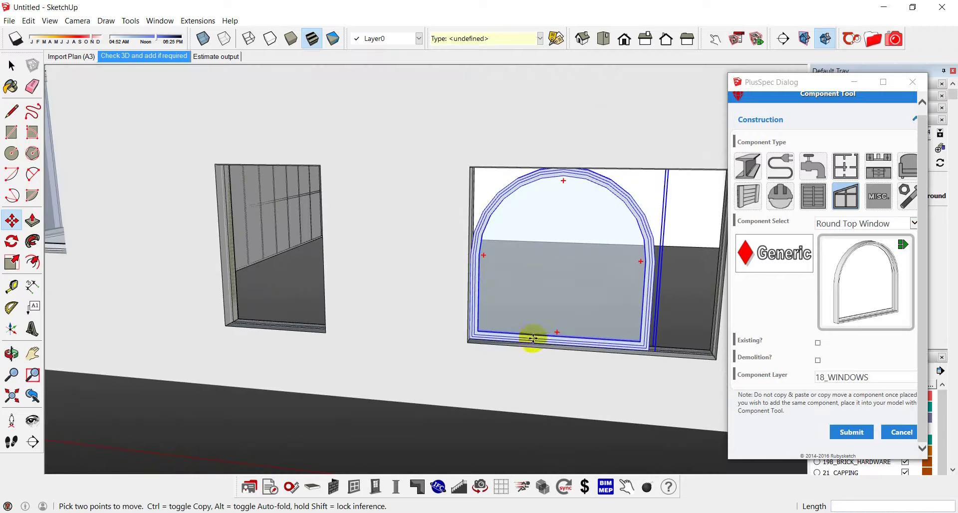
Ctrl-copy the arched window into the left opening.
{"action": "left_click", "coordinate": [467, 341]}
{"action": "key", "text": "ctrl"}
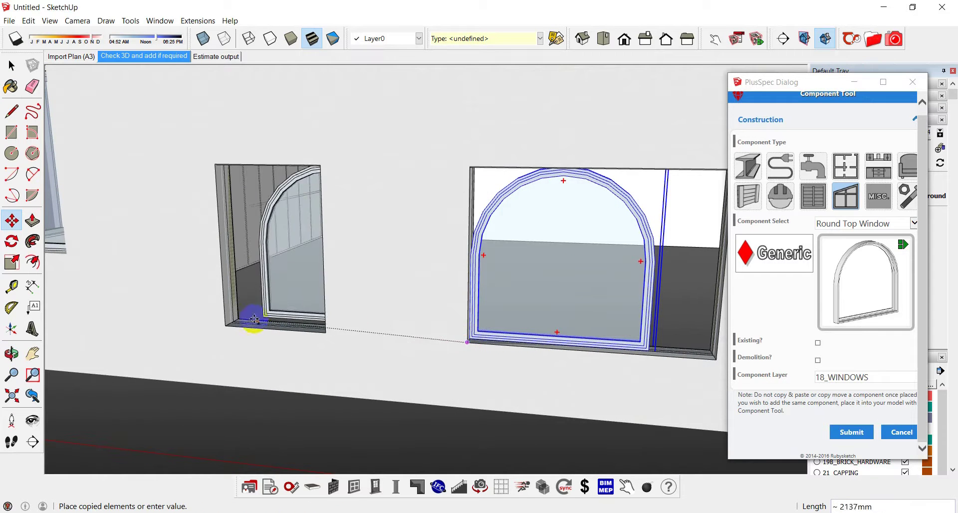
{"action": "left_click", "coordinate": [226, 325]}
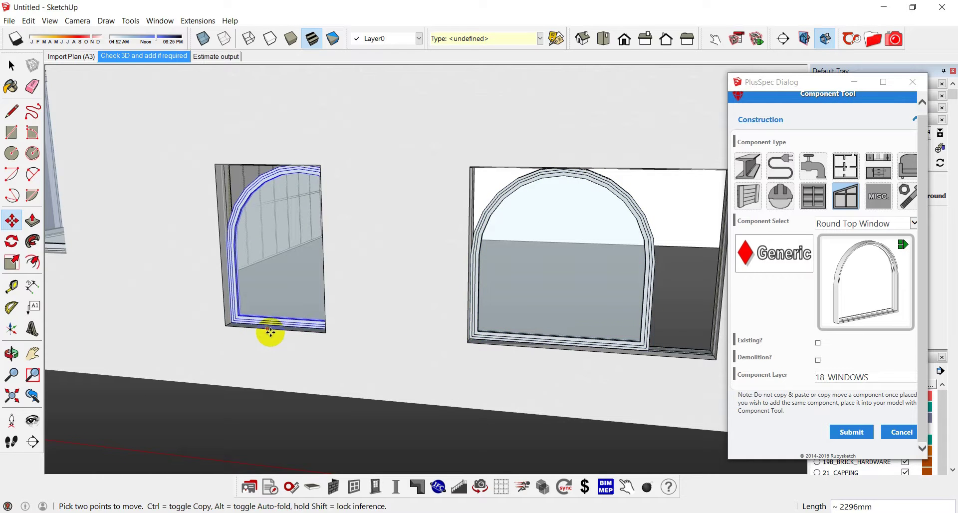
{"action": "middle_click_drag", "start_coordinate": [269, 332], "coordinate": [352, 322]}
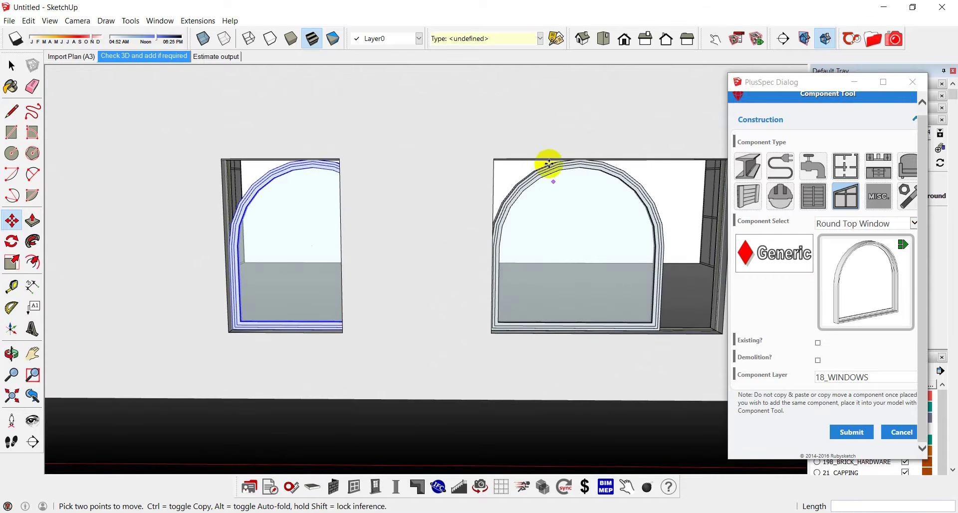
{"action": "middle_click_drag", "start_coordinate": [452, 278], "coordinate": [569, 312]}
Scale the right arched window about 1.28 wider along red to fill its opening.
{"action": "key", "text": "space"}
{"action": "left_click", "coordinate": [568, 309]}
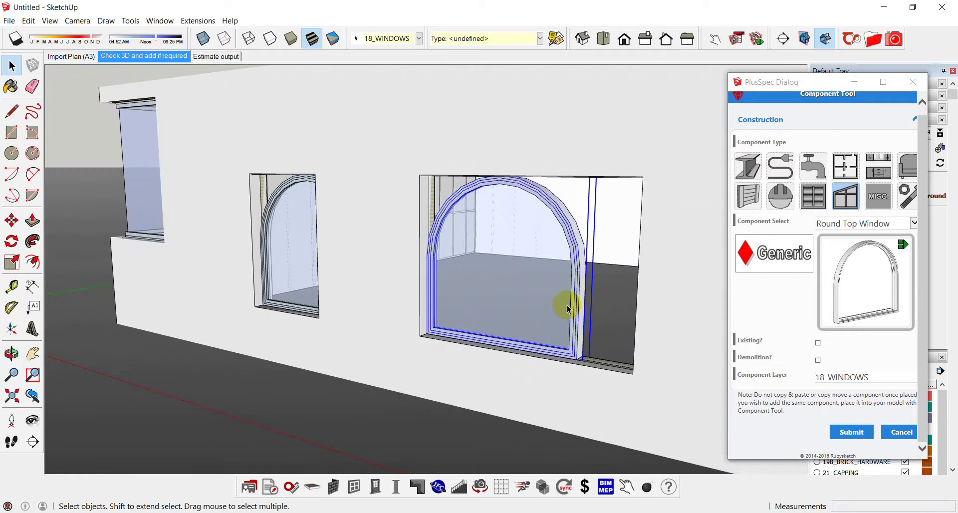
{"action": "key", "text": "s"}
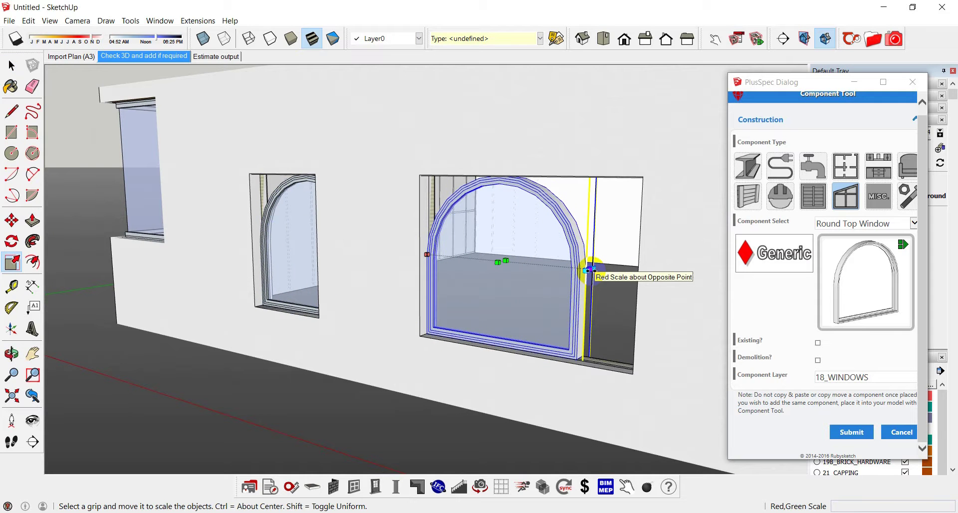
{"action": "left_click_drag", "start_coordinate": [589, 269], "coordinate": [636, 279]}
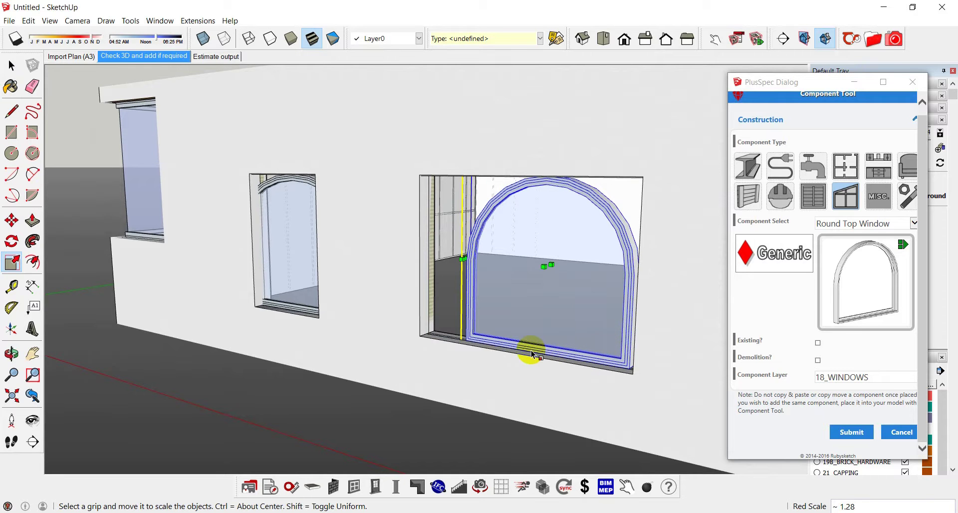
{"action": "middle_click_drag", "start_coordinate": [532, 354], "coordinate": [535, 317]}
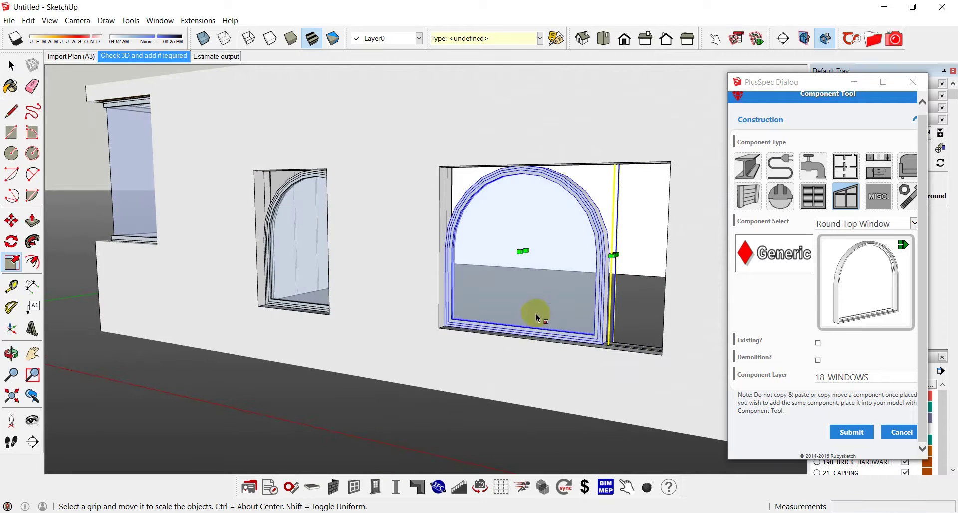
{"action": "key", "text": "space"}
Edit the right arched window's PlusSpec component settings to widen it from 1500mm to 2000mm.
{"action": "right_click", "coordinate": [531, 269]}
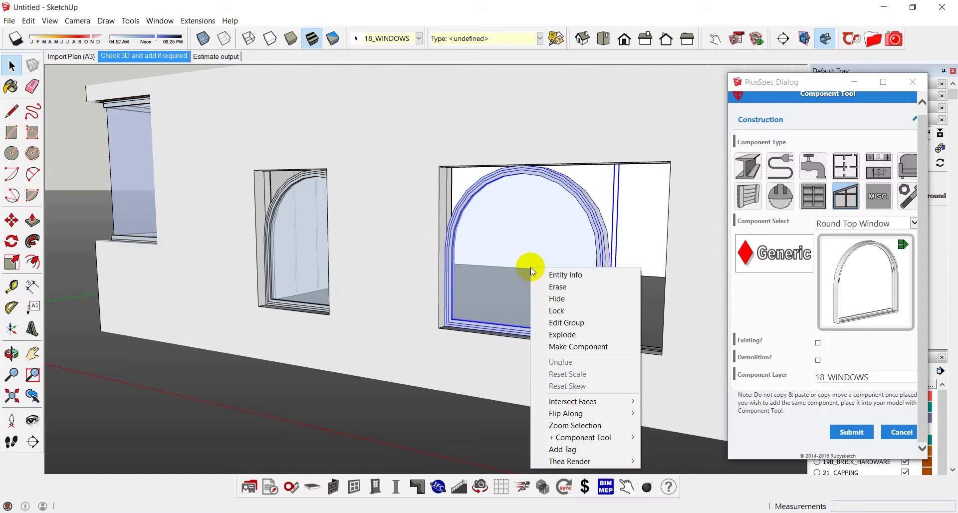
{"action": "mouse_move", "coordinate": [579, 439]}
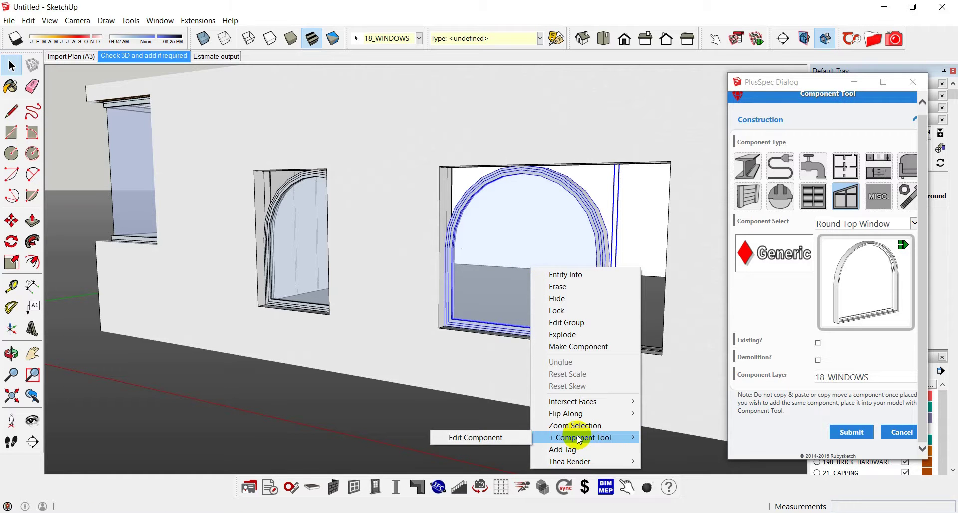
{"action": "left_click", "coordinate": [517, 444]}
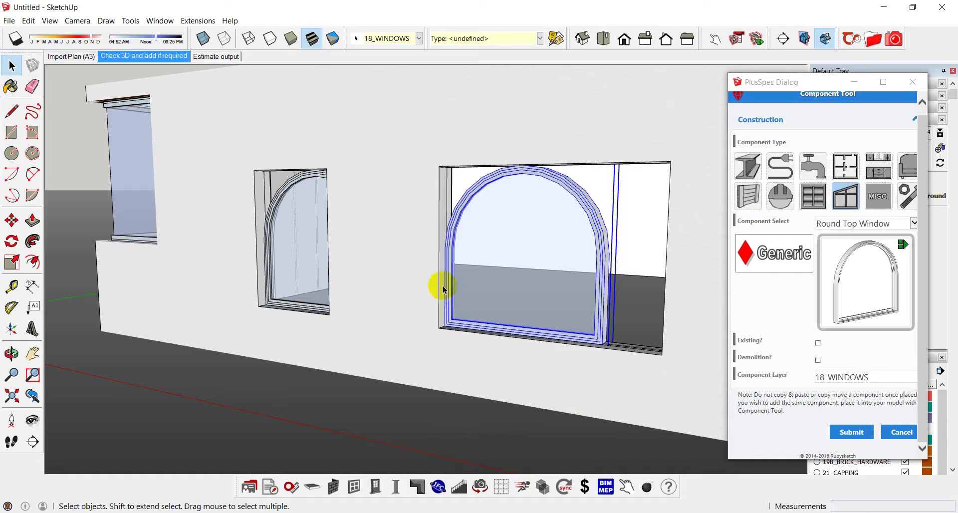
{"action": "left_click", "coordinate": [903, 86]}
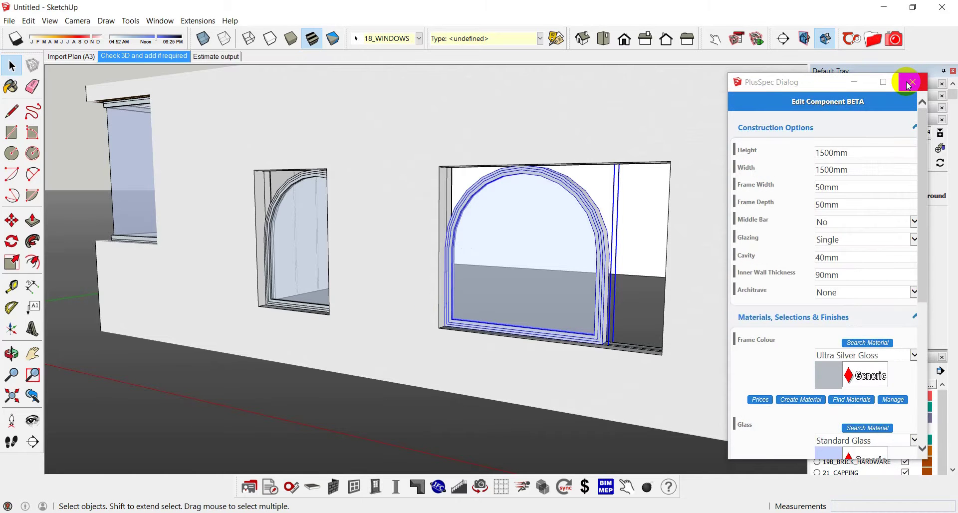
{"action": "left_click", "coordinate": [908, 83]}
{"action": "right_click", "coordinate": [528, 217]}
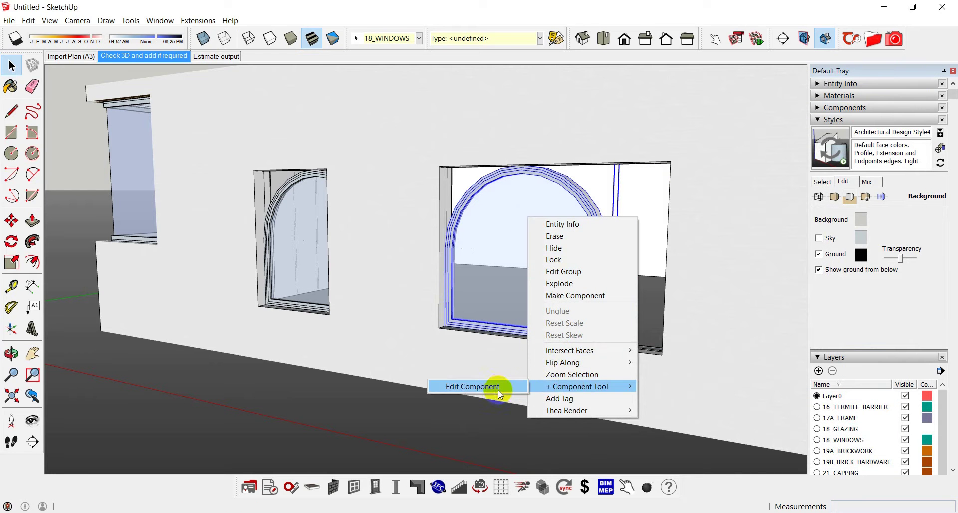
{"action": "left_click", "coordinate": [498, 390]}
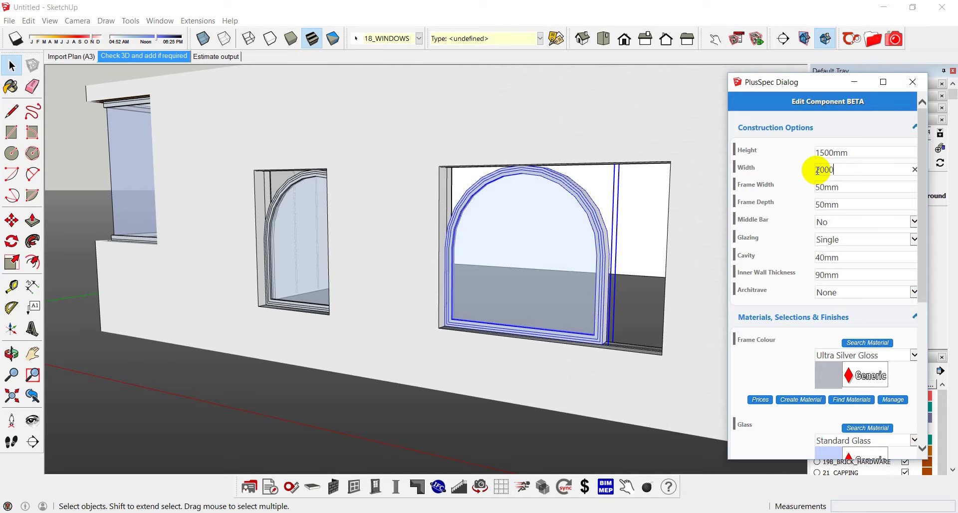
Orbit to face the wall and start a dimension from the window's lower-left corner, then cancel.
{"action": "scroll", "coordinate": [921, 239], "scroll_direction": "down", "scroll_amount": 5}
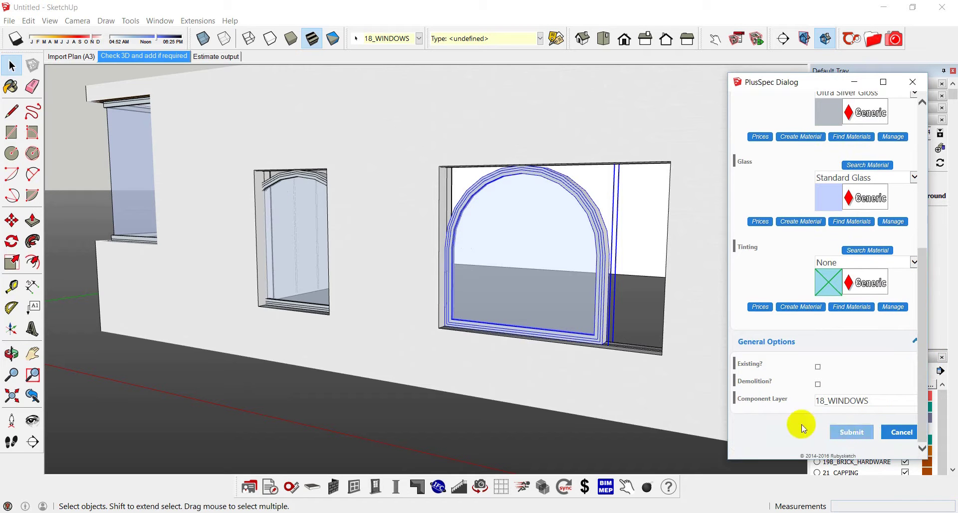
{"action": "middle_click_drag", "start_coordinate": [380, 317], "coordinate": [507, 315]}
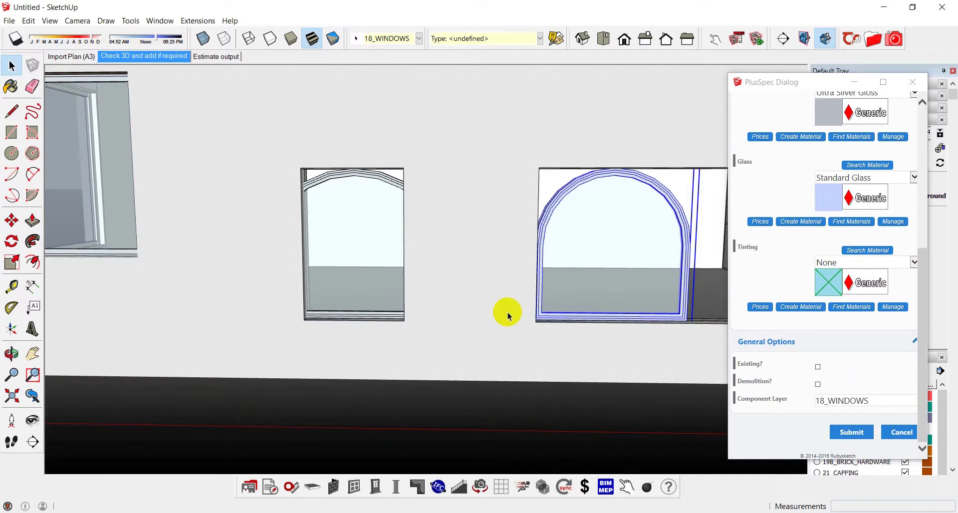
{"action": "scroll", "coordinate": [369, 253], "scroll_direction": "down", "scroll_amount": 3}
{"action": "middle_click_drag", "start_coordinate": [518, 271], "coordinate": [349, 272]}
{"action": "scroll", "coordinate": [430, 274], "scroll_direction": "up", "scroll_amount": 4}
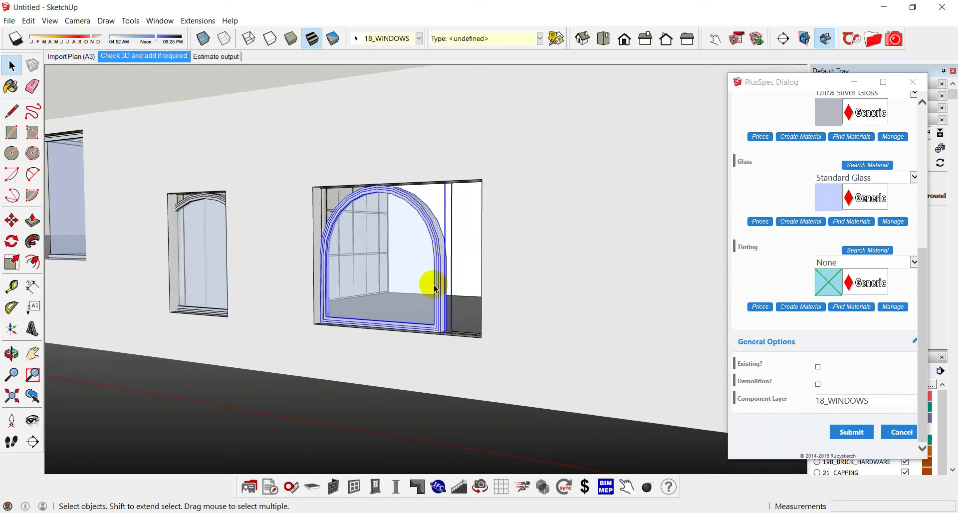
{"action": "key", "text": "d"}
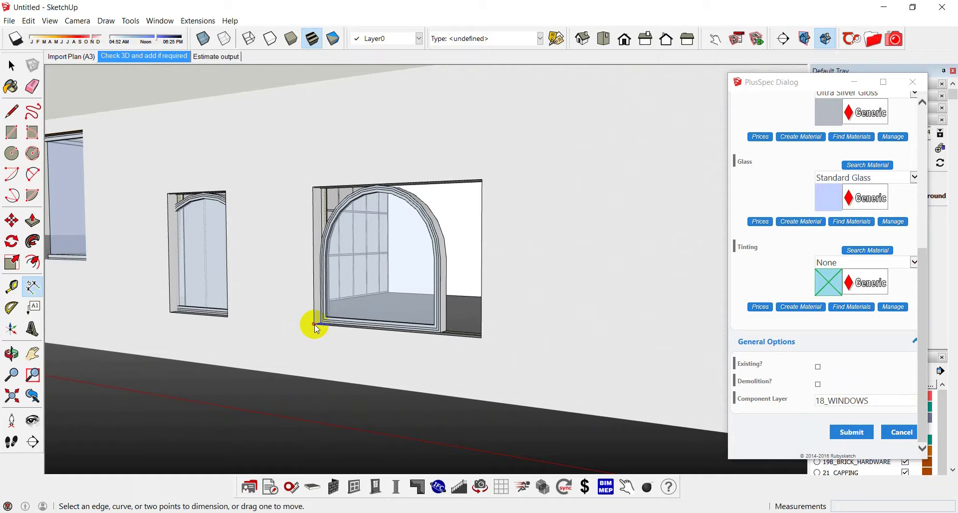
{"action": "left_click", "coordinate": [314, 324]}
{"action": "key", "text": "space"}
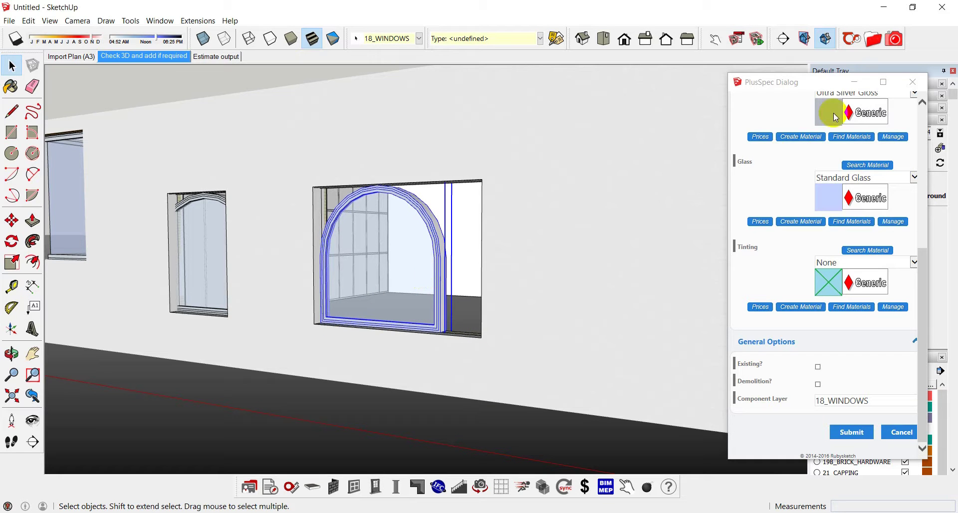
{"action": "left_click", "coordinate": [916, 89]}
{"action": "right_click", "coordinate": [419, 236]}
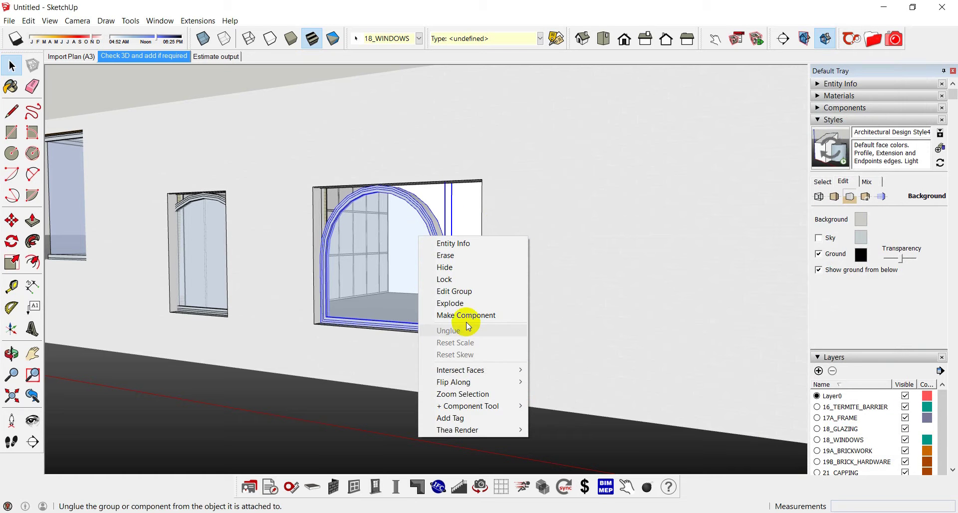
{"action": "mouse_move", "coordinate": [479, 405]}
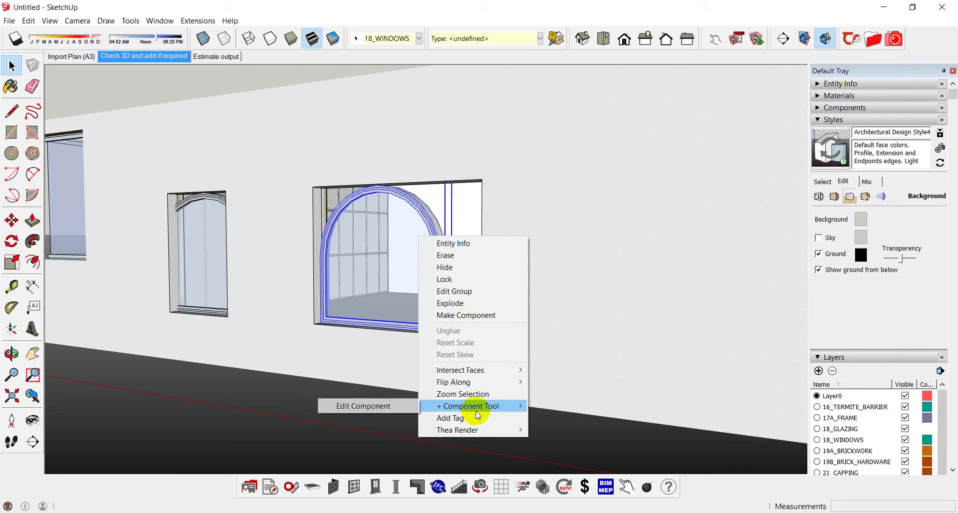
{"action": "left_click", "coordinate": [384, 409]}
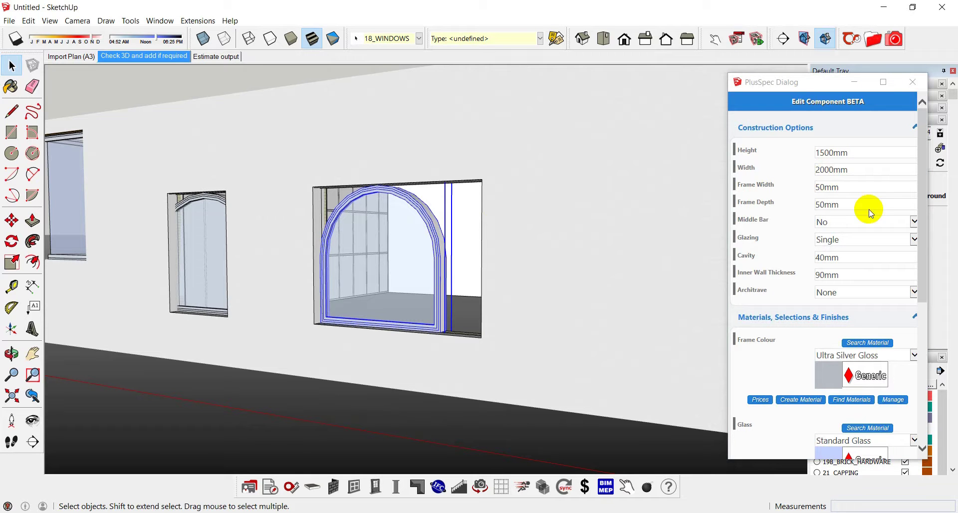
{"action": "left_click_drag", "start_coordinate": [922, 232], "coordinate": [939, 407]}
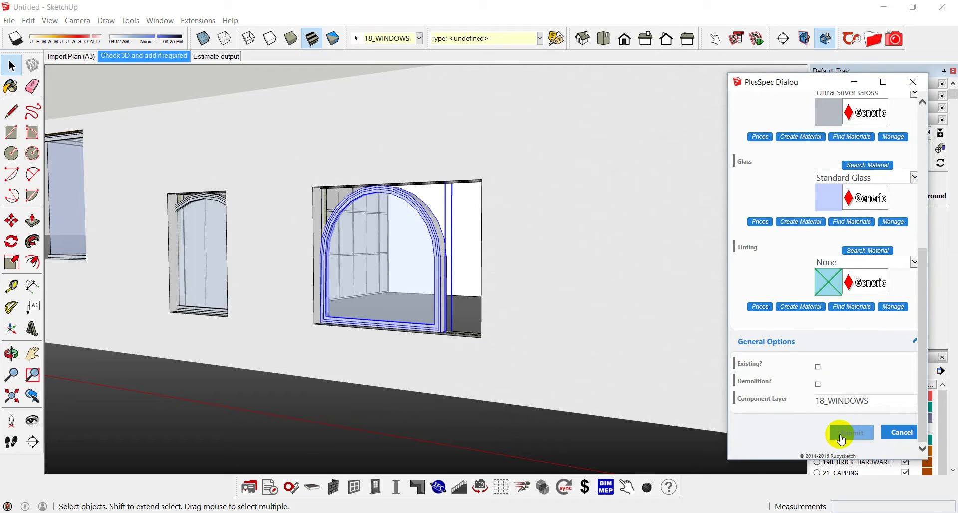
{"action": "middle_click_drag", "start_coordinate": [443, 327], "coordinate": [428, 358]}
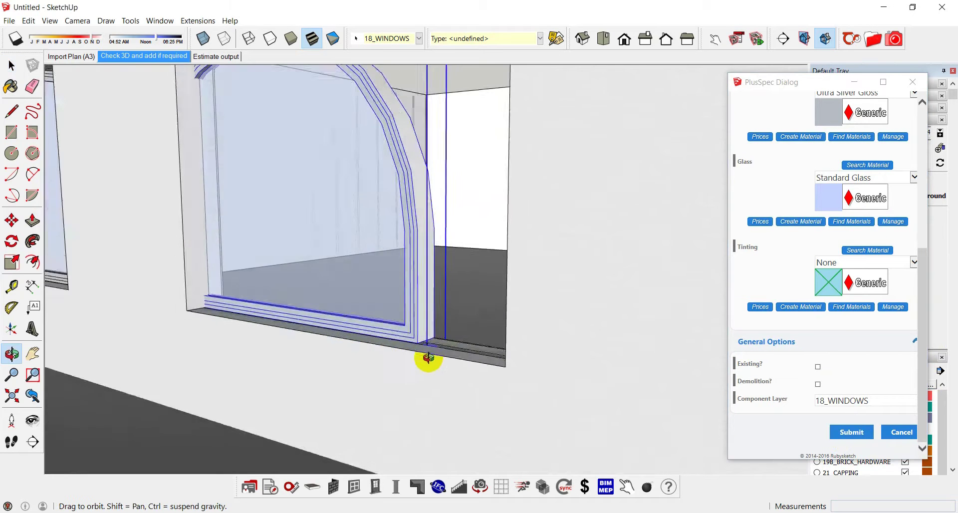
Move the arched window by its sill corner to a new position along the wall.
{"action": "scroll", "coordinate": [429, 357], "scroll_direction": "down", "scroll_amount": 10}
{"action": "middle_click_drag", "start_coordinate": [263, 407], "coordinate": [175, 314]}
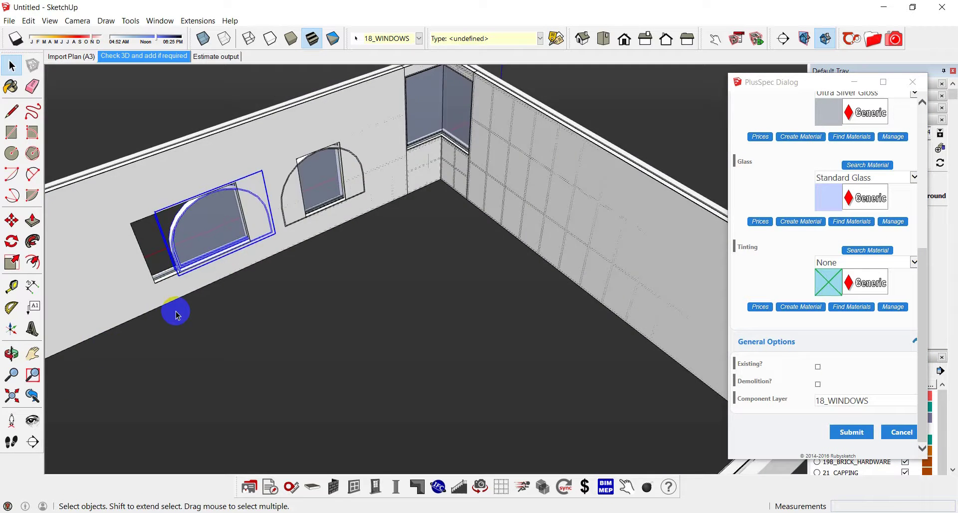
{"action": "scroll", "coordinate": [166, 256], "scroll_direction": "up", "scroll_amount": 5}
{"action": "key", "text": "m"}
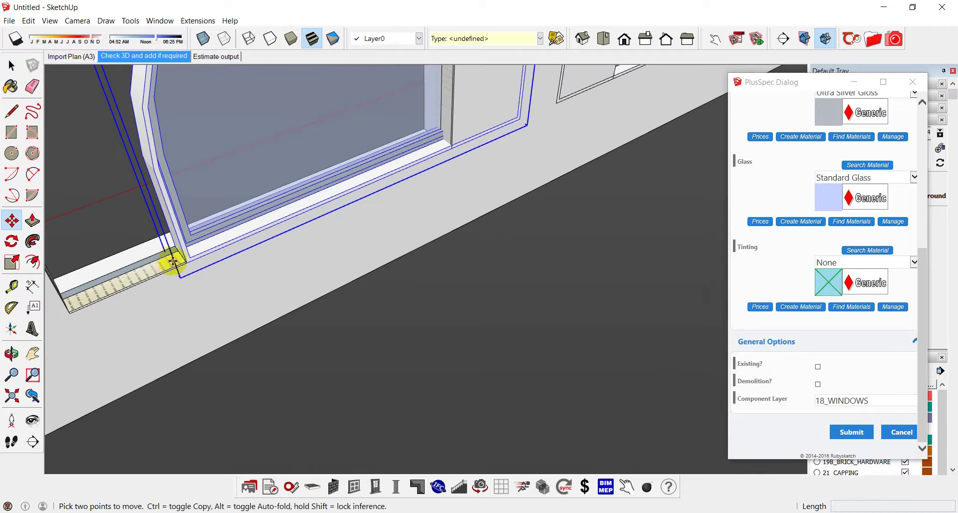
{"action": "left_click", "coordinate": [188, 262]}
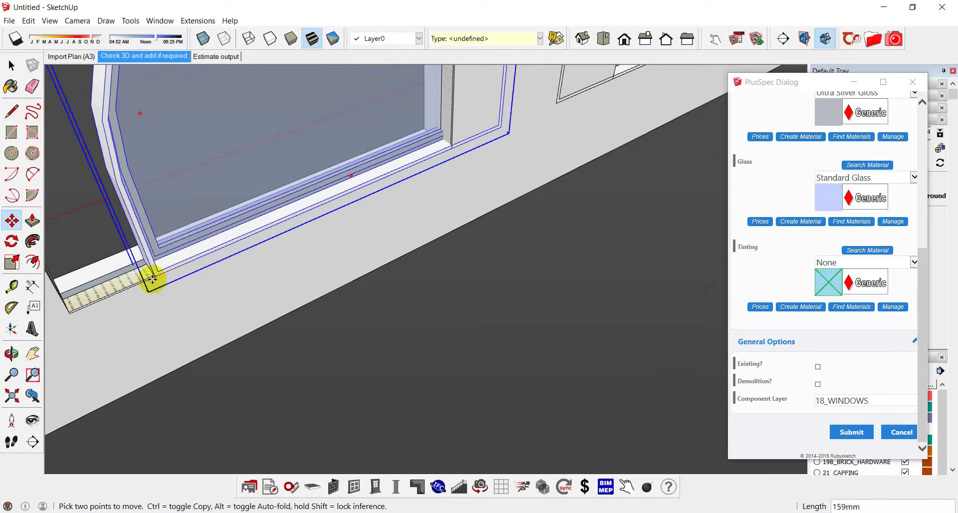
{"action": "left_click", "coordinate": [70, 312]}
Edit the wall group and start push-pulling the beam's top face above the opening.
{"action": "scroll", "coordinate": [201, 273], "scroll_direction": "down", "scroll_amount": 6}
{"action": "middle_click_drag", "start_coordinate": [199, 271], "coordinate": [627, 145]}
{"action": "scroll", "coordinate": [526, 158], "scroll_direction": "up", "scroll_amount": 3}
{"action": "scroll", "coordinate": [527, 158], "scroll_direction": "up", "scroll_amount": 5}
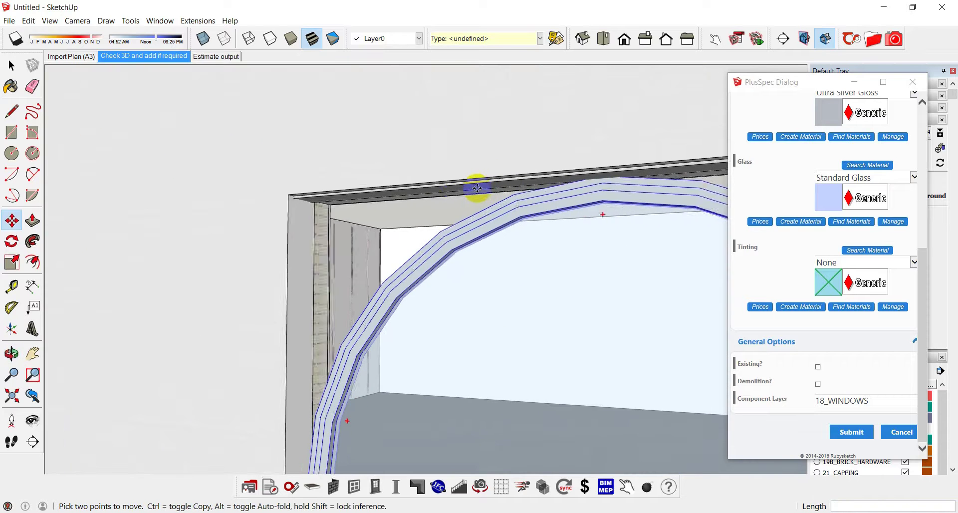
{"action": "middle_click_drag", "start_coordinate": [475, 184], "coordinate": [383, 155]}
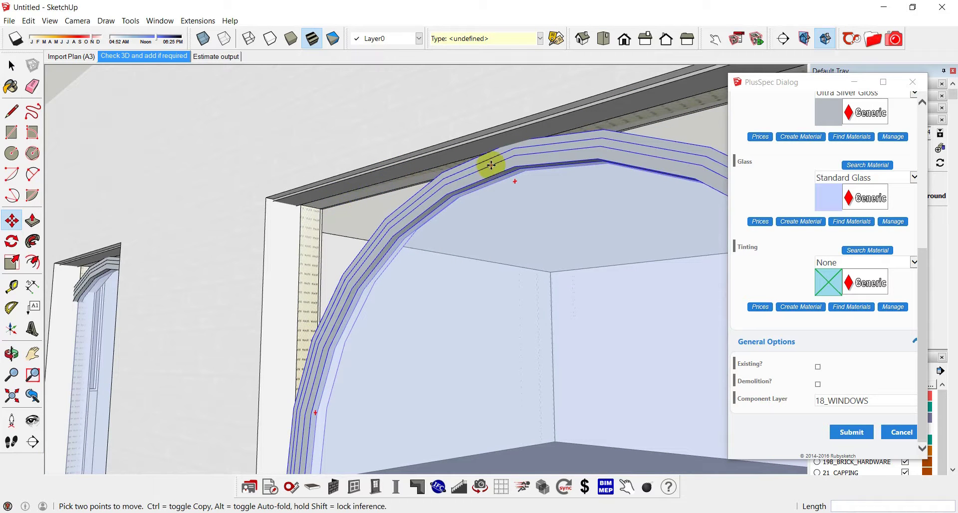
{"action": "middle_click_drag", "start_coordinate": [491, 165], "coordinate": [359, 225]}
{"action": "key", "text": "space"}
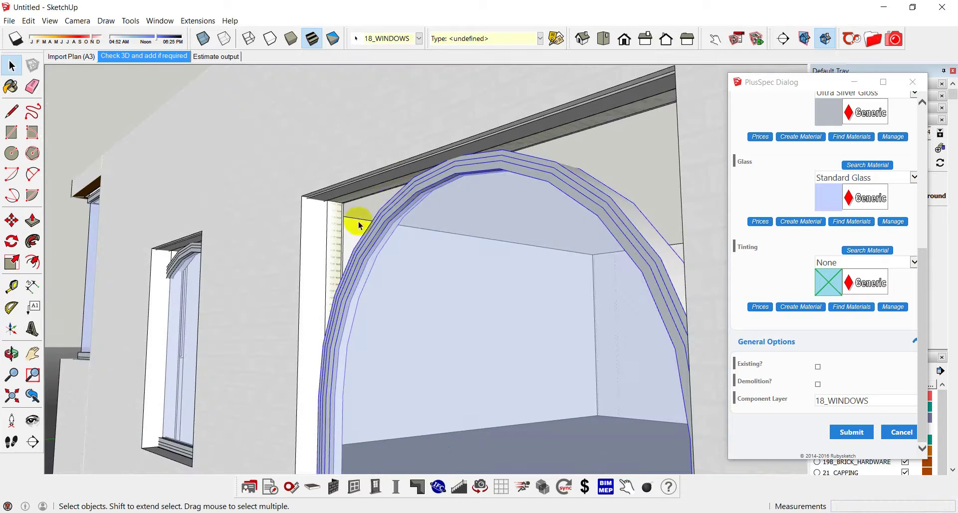
{"action": "left_click", "coordinate": [339, 181]}
{"action": "double_click", "coordinate": [340, 178]}
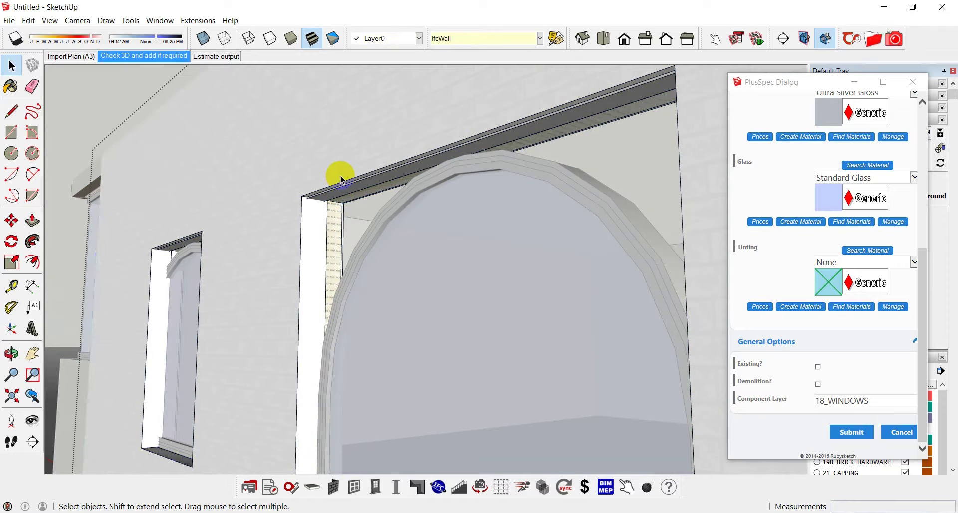
{"action": "left_click", "coordinate": [341, 178]}
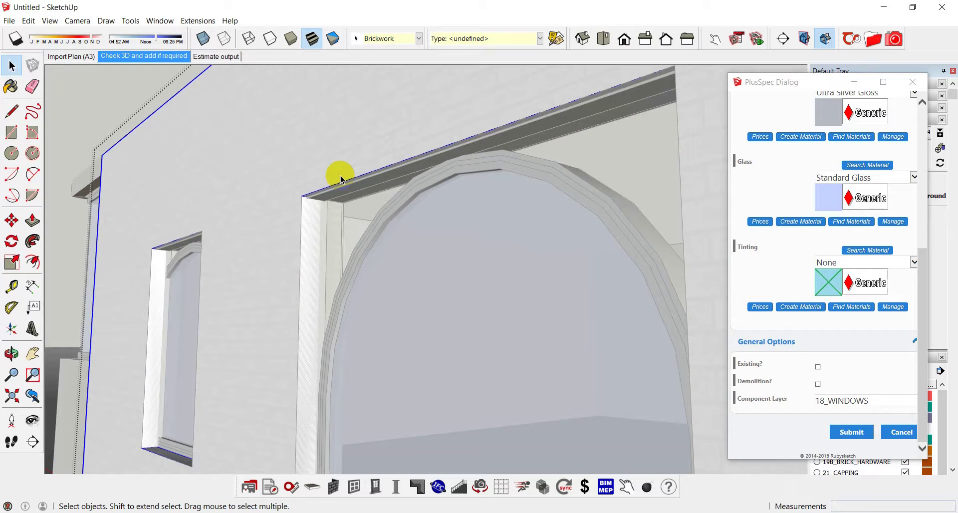
{"action": "triple_click", "coordinate": [341, 179]}
{"action": "scroll", "coordinate": [344, 180], "scroll_direction": "up", "scroll_amount": 3}
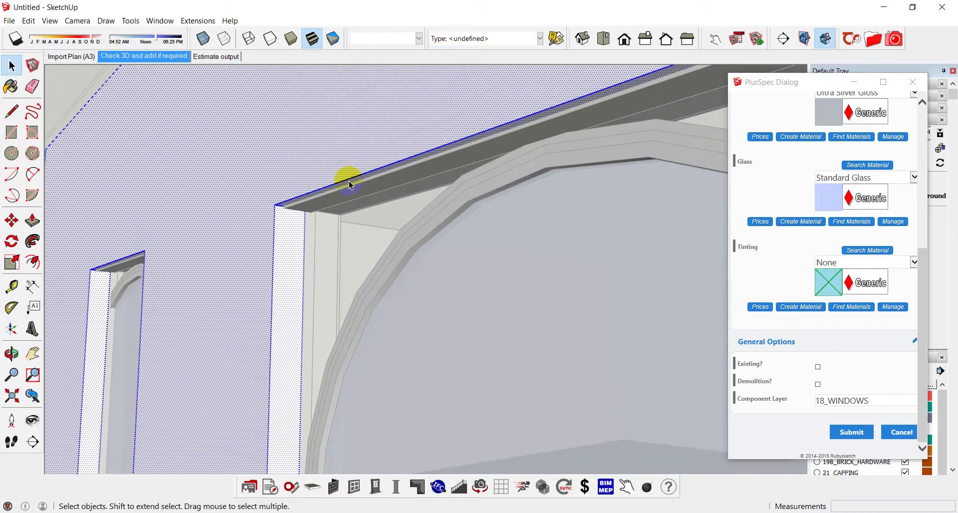
{"action": "key", "text": "p"}
{"action": "left_click", "coordinate": [348, 188]}
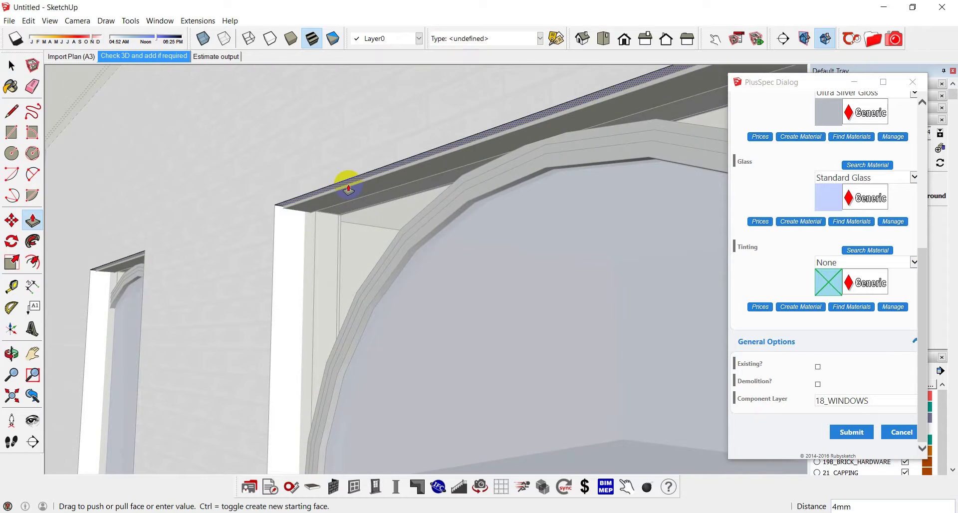
{"action": "scroll", "coordinate": [348, 208], "scroll_direction": "down", "scroll_amount": 5}
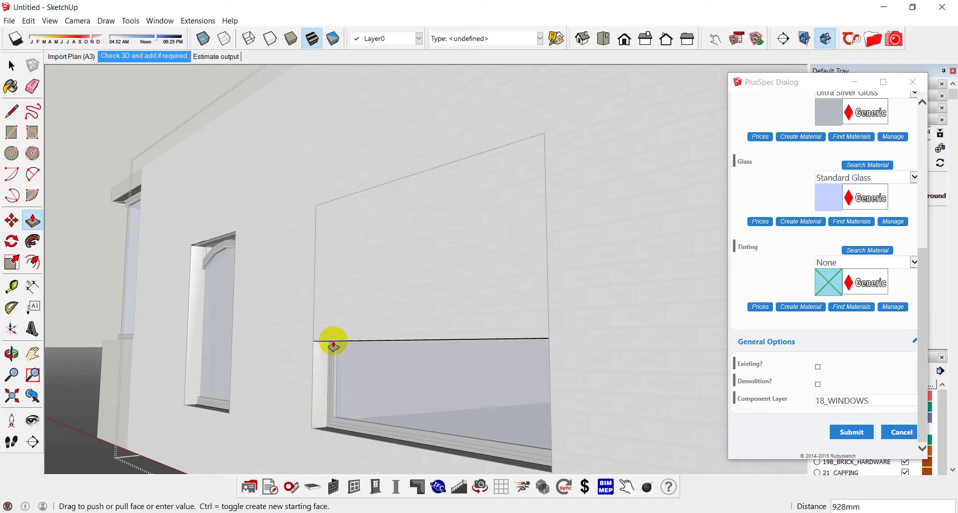
Finish the pull at 928 mm, then select only the inner arc edge of the arch component.
{"action": "left_click", "coordinate": [332, 344]}
{"action": "middle_click_drag", "start_coordinate": [445, 207], "coordinate": [134, 311]}
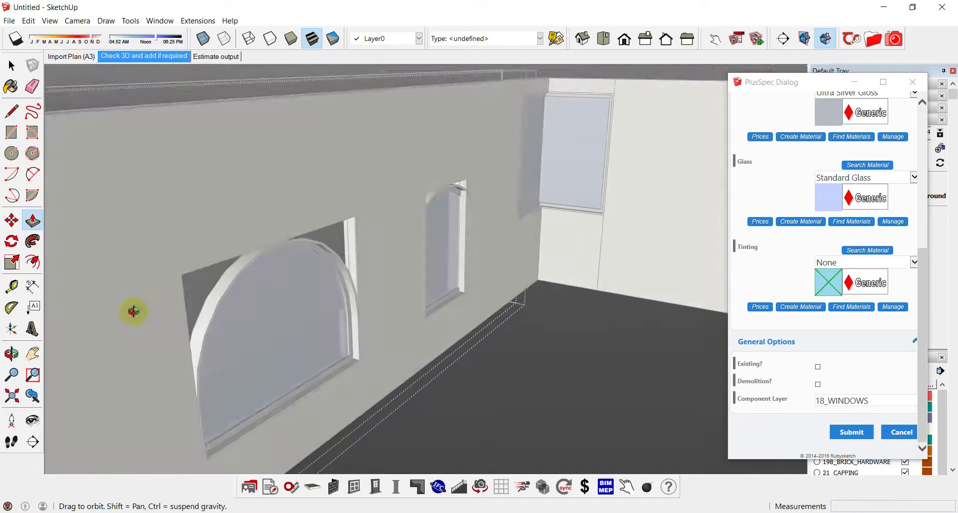
{"action": "scroll", "coordinate": [218, 291], "scroll_direction": "up", "scroll_amount": 10}
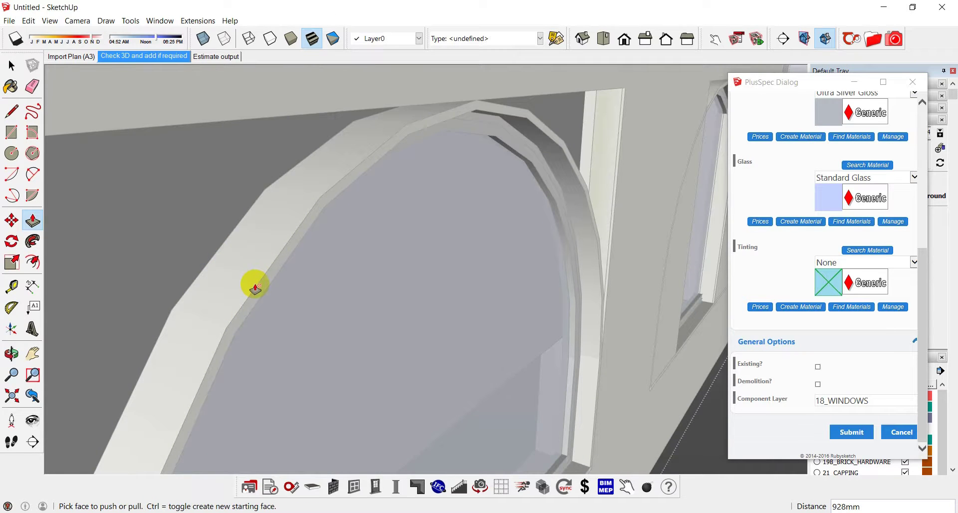
{"action": "key", "text": "space"}
{"action": "double_click", "coordinate": [269, 265]}
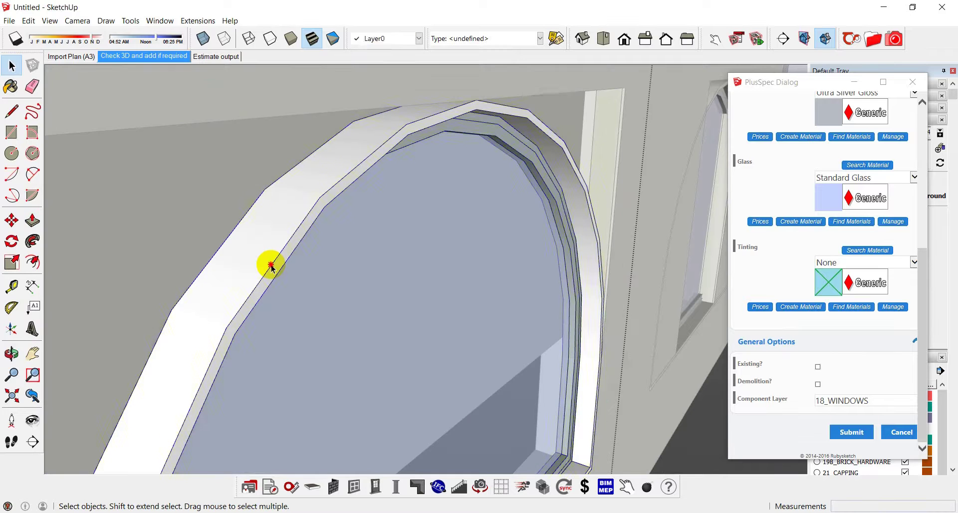
{"action": "double_click", "coordinate": [271, 267]}
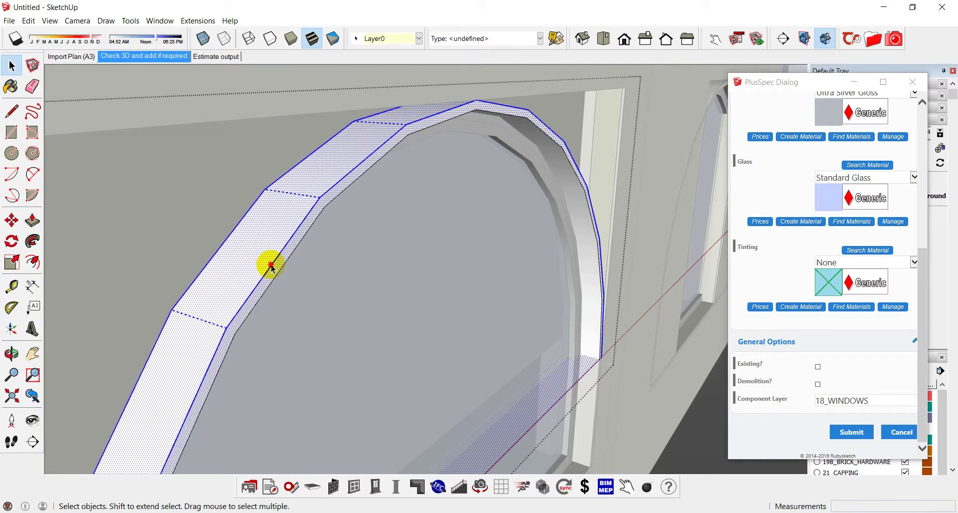
{"action": "left_click", "coordinate": [272, 267]}
Edit the outer wall group and paste the copied arch outline onto its face.
{"action": "scroll", "coordinate": [272, 267], "scroll_direction": "down", "scroll_amount": 1}
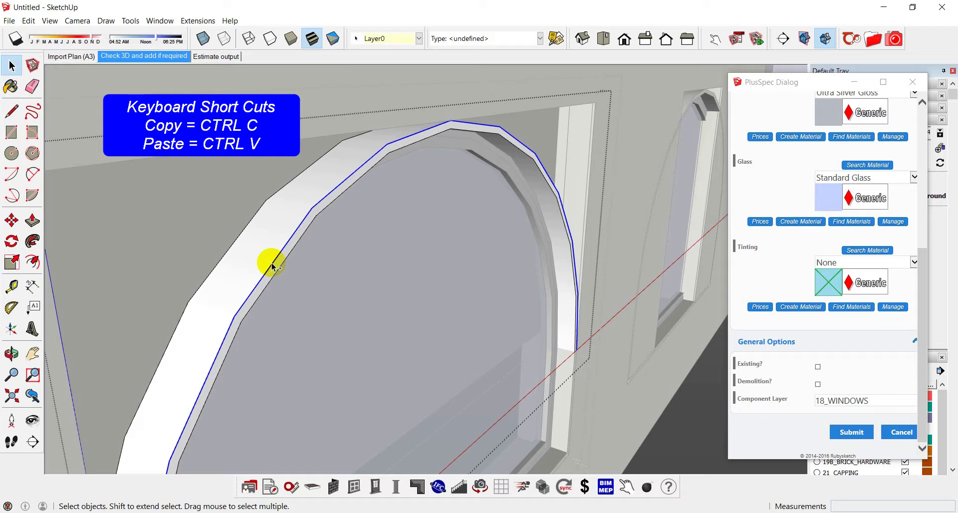
{"action": "scroll", "coordinate": [272, 267], "scroll_direction": "down", "scroll_amount": 6}
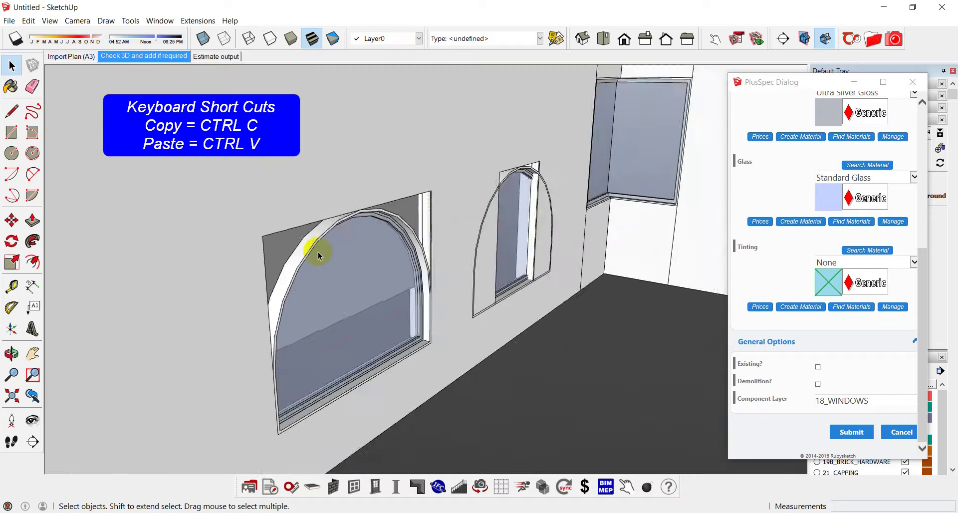
{"action": "middle_click_drag", "start_coordinate": [320, 255], "coordinate": [604, 286]}
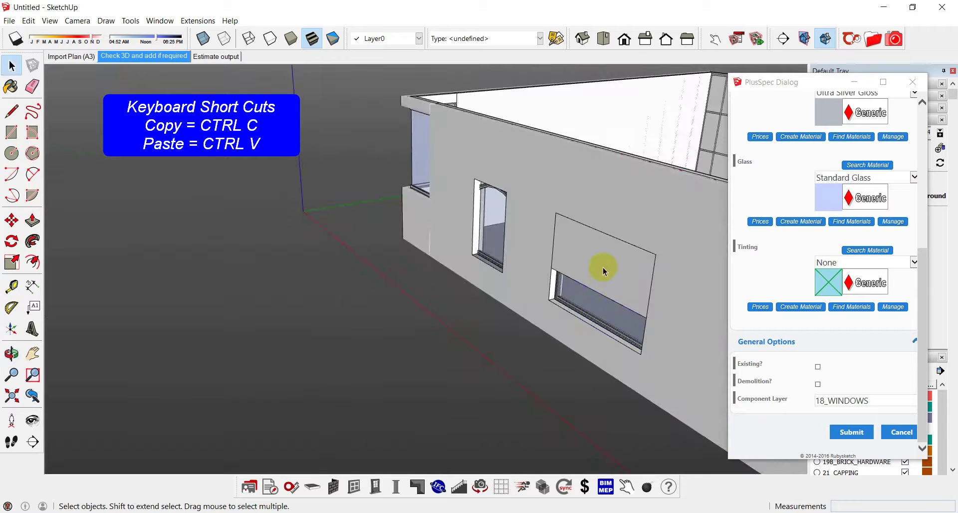
{"action": "double_click", "coordinate": [603, 271]}
{"action": "left_click", "coordinate": [603, 271]}
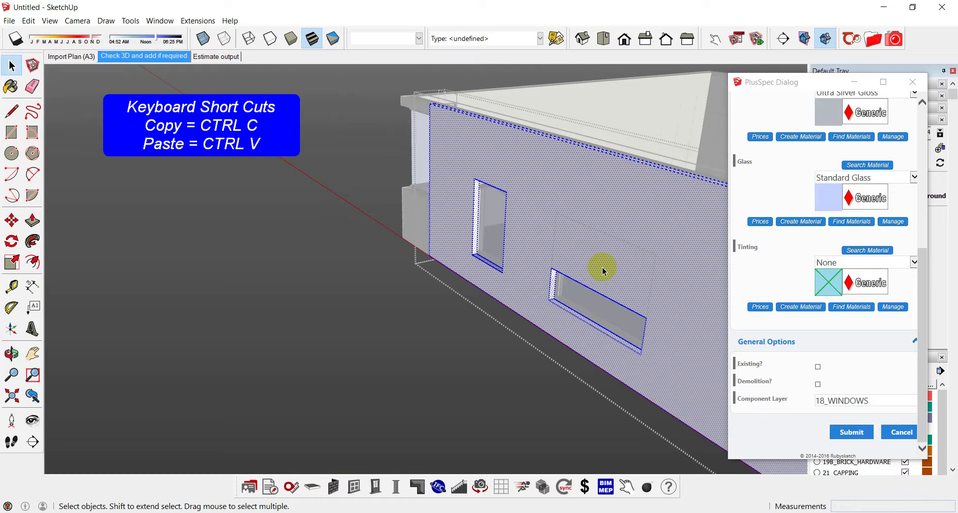
{"action": "key", "text": "ctrl+v"}
{"action": "scroll", "coordinate": [630, 303], "scroll_direction": "up", "scroll_amount": 5}
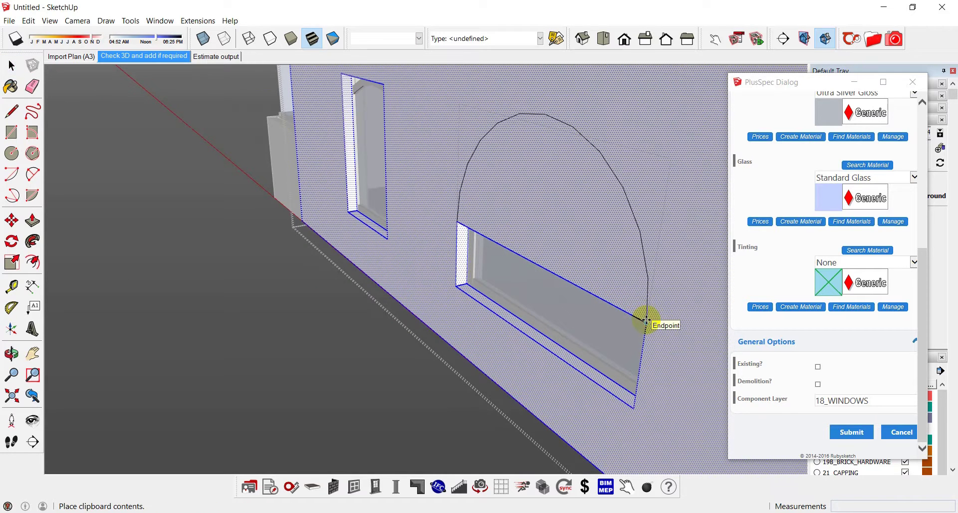
{"action": "left_click", "coordinate": [646, 323]}
{"action": "left_click", "coordinate": [557, 238]}
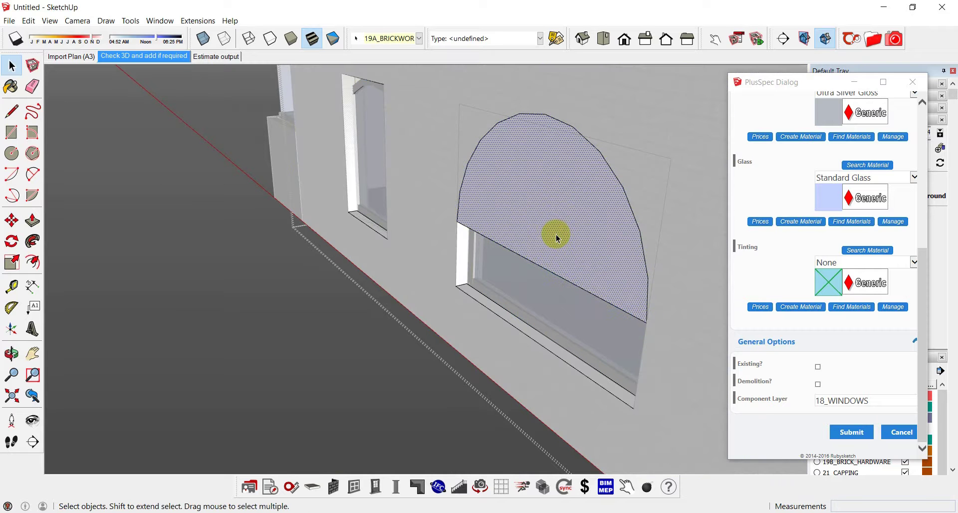
{"action": "key", "text": "p"}
{"action": "left_click", "coordinate": [557, 239]}
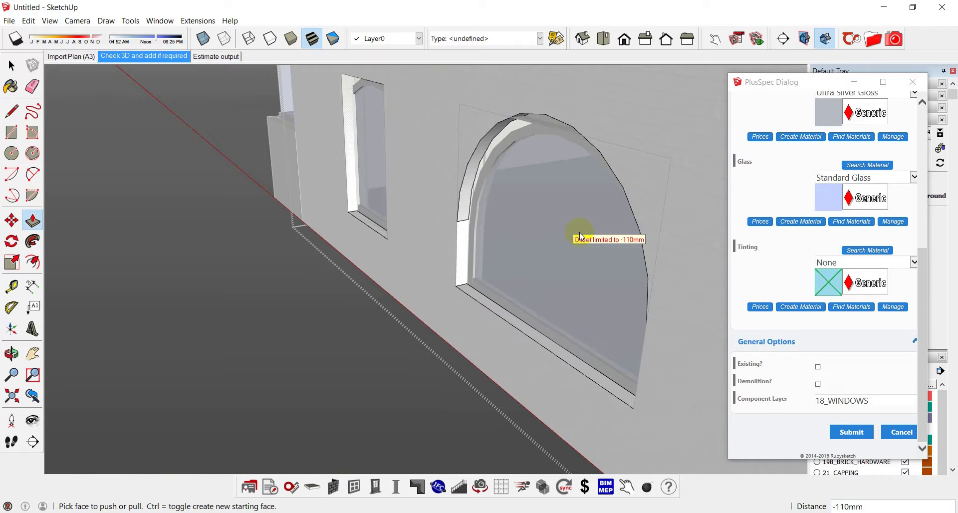
{"action": "middle_click_drag", "start_coordinate": [532, 262], "coordinate": [606, 218]}
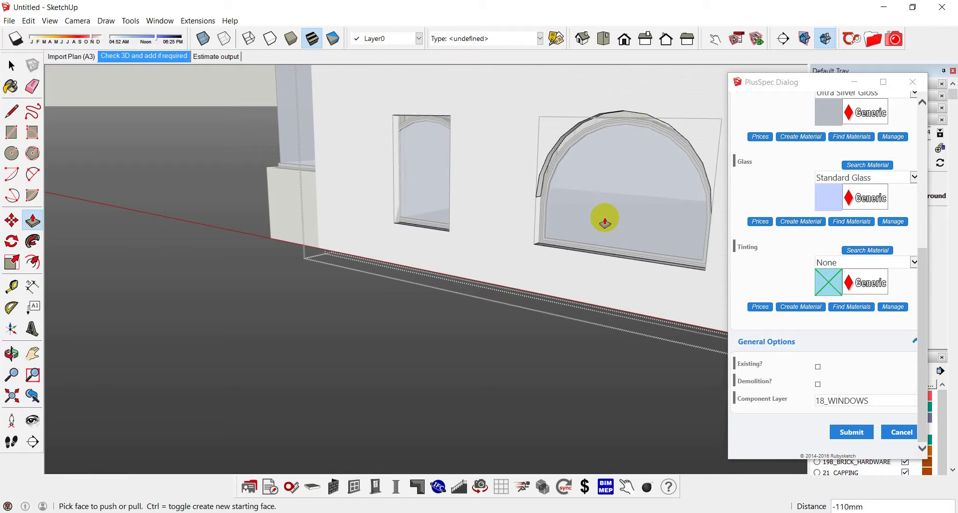
{"action": "left_click", "coordinate": [605, 220]}
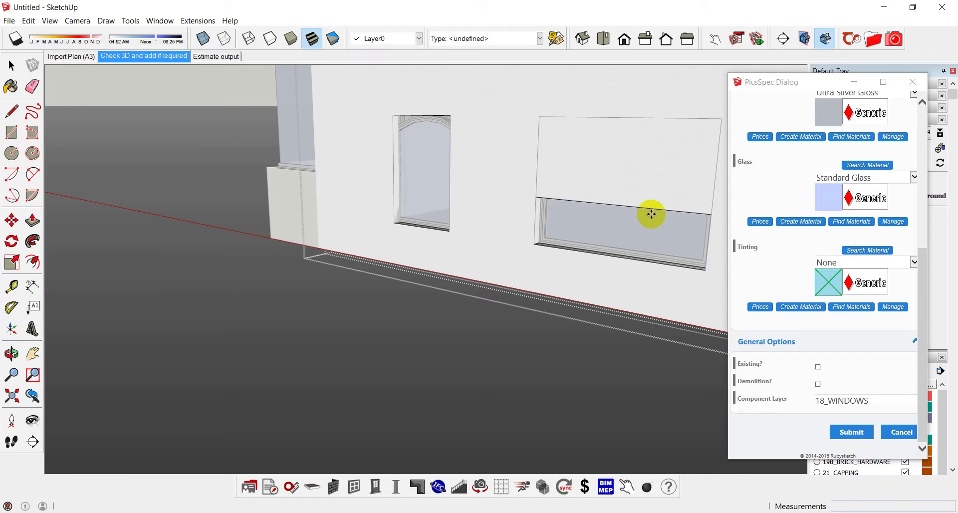
{"action": "middle_click_drag", "start_coordinate": [643, 210], "coordinate": [638, 203]}
Paste the copied arch again and drop it onto the wall beside the long window.
{"action": "scroll", "coordinate": [699, 213], "scroll_direction": "up", "scroll_amount": 7}
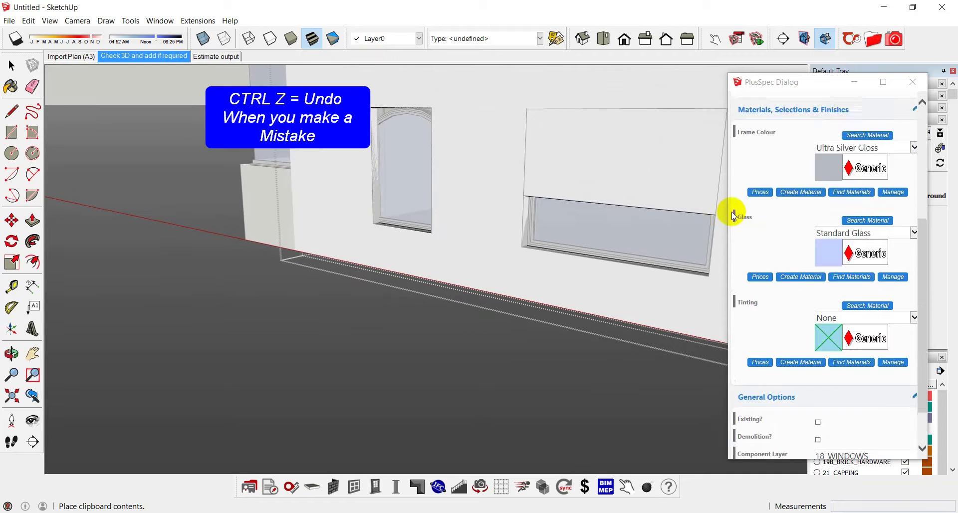
{"action": "scroll", "coordinate": [708, 220], "scroll_direction": "up", "scroll_amount": 6}
{"action": "middle_click_drag", "start_coordinate": [679, 206], "coordinate": [709, 118]}
{"action": "key", "text": "ctrl+v"}
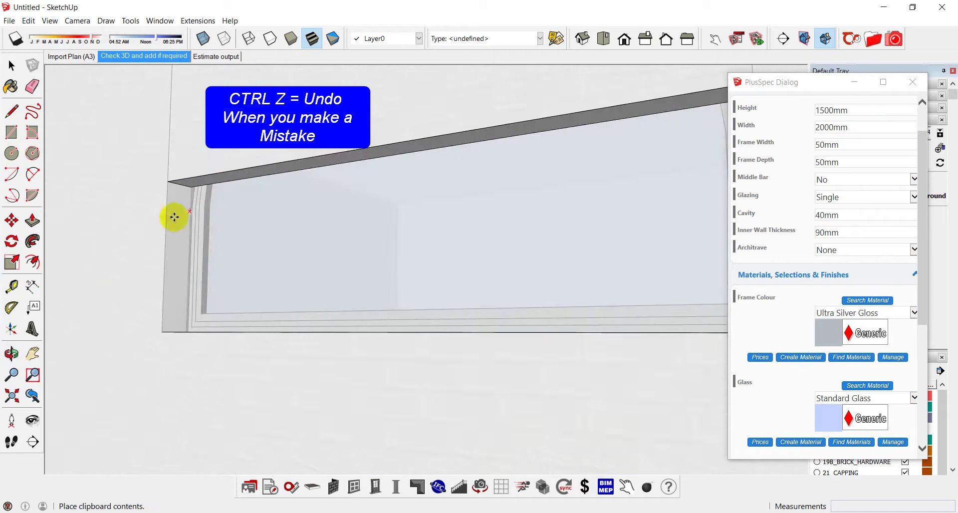
{"action": "scroll", "coordinate": [174, 216], "scroll_direction": "down", "scroll_amount": 2}
{"action": "scroll", "coordinate": [155, 206], "scroll_direction": "down", "scroll_amount": 3}
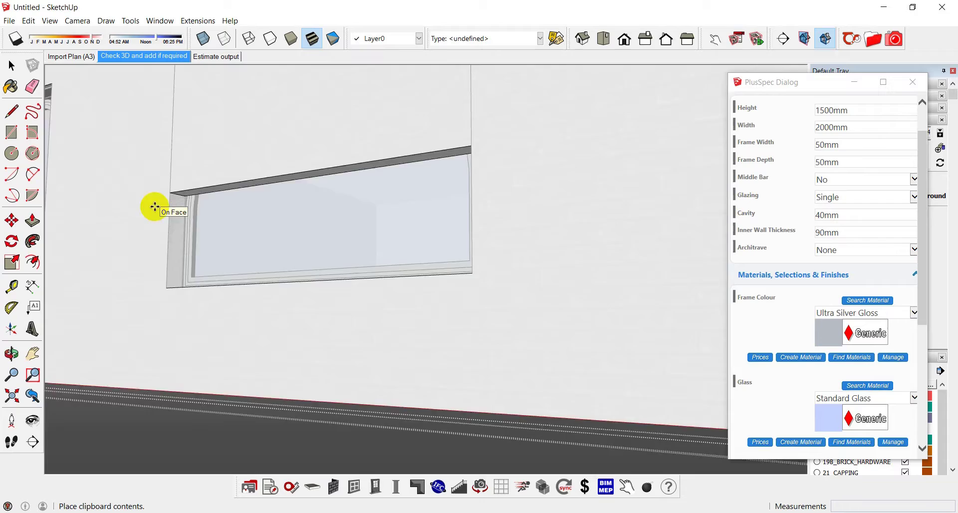
{"action": "left_click", "coordinate": [532, 180]}
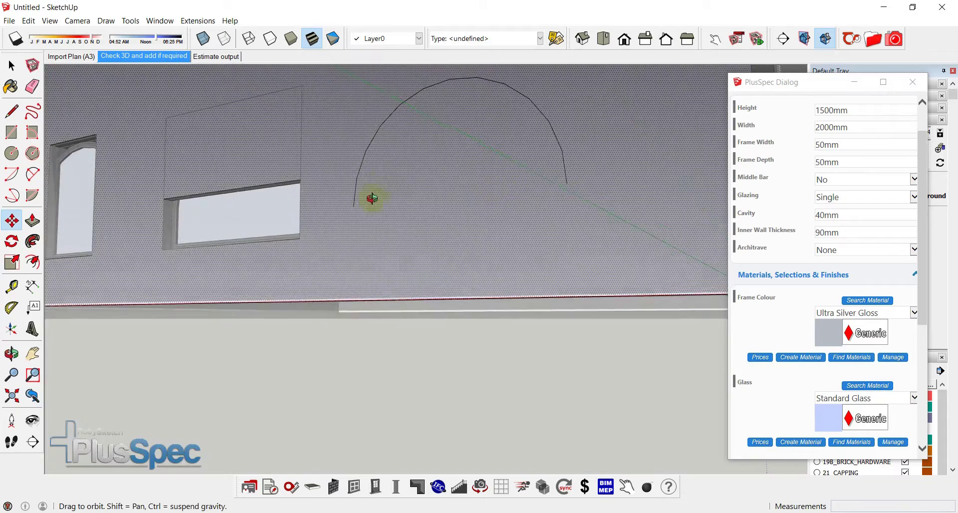
Push-pull the window opening's top face down toward the frame, to about 18 mm.
{"action": "middle_click_drag", "start_coordinate": [375, 203], "coordinate": [391, 285]}
{"action": "scroll", "coordinate": [241, 190], "scroll_direction": "up", "scroll_amount": 3}
{"action": "middle_click_drag", "start_coordinate": [241, 190], "coordinate": [282, 253]}
{"action": "scroll", "coordinate": [242, 276], "scroll_direction": "up", "scroll_amount": 5}
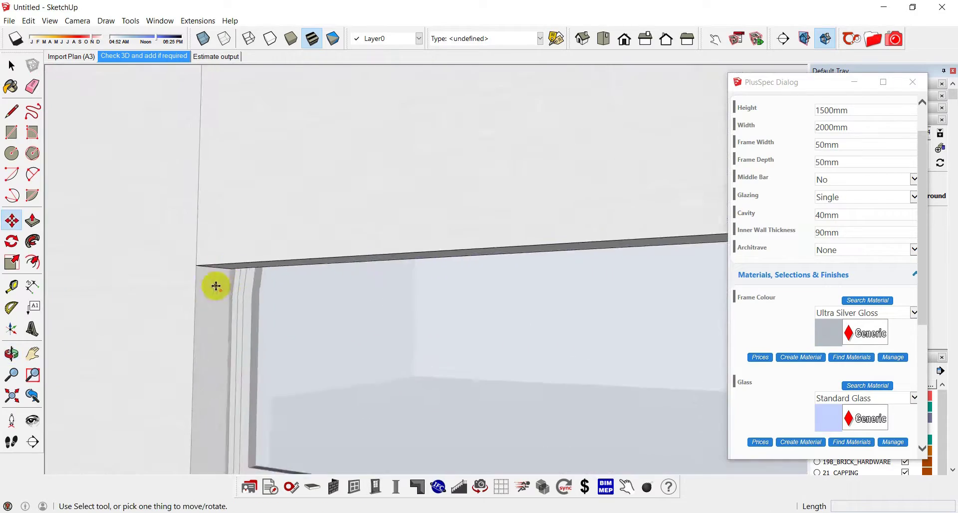
{"action": "middle_click_drag", "start_coordinate": [214, 284], "coordinate": [232, 238]}
{"action": "left_click", "coordinate": [240, 251]}
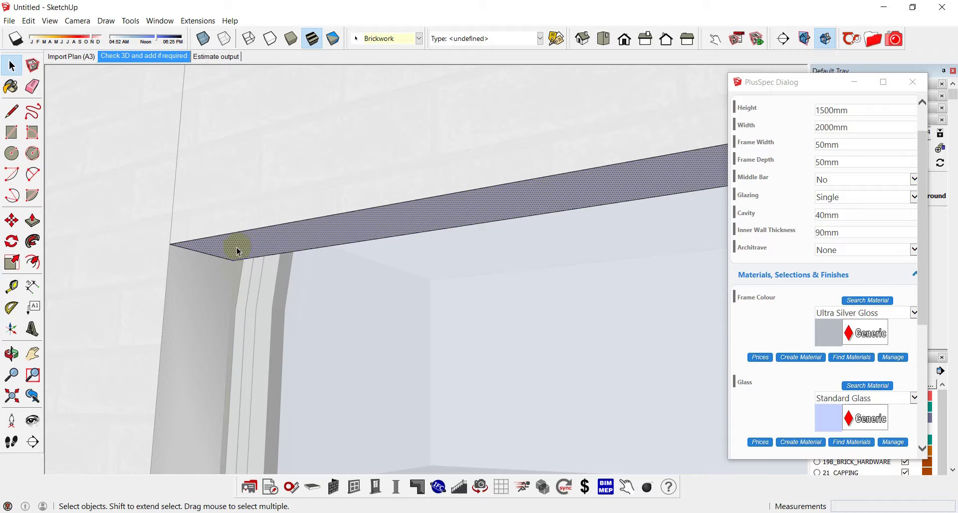
{"action": "key", "text": "p"}
{"action": "left_click_drag", "start_coordinate": [236, 248], "coordinate": [252, 306]}
{"action": "middle_click_drag", "start_coordinate": [253, 305], "coordinate": [355, 266]}
Move the pasted arch by its end onto the long window's top-left corner.
{"action": "left_click_drag", "start_coordinate": [230, 270], "coordinate": [257, 278]}
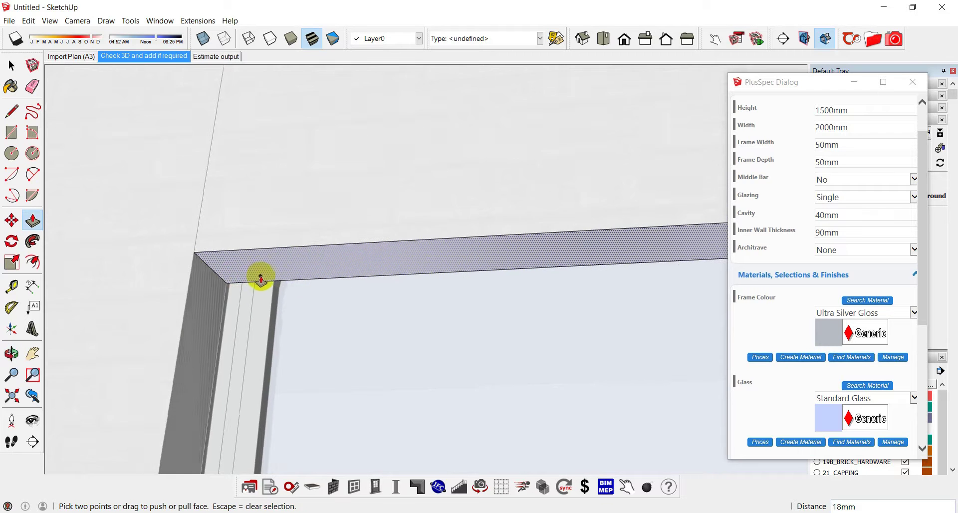
{"action": "middle_click_drag", "start_coordinate": [257, 278], "coordinate": [199, 318]}
{"action": "scroll", "coordinate": [198, 318], "scroll_direction": "down", "scroll_amount": 5}
{"action": "scroll", "coordinate": [199, 317], "scroll_direction": "down", "scroll_amount": 2}
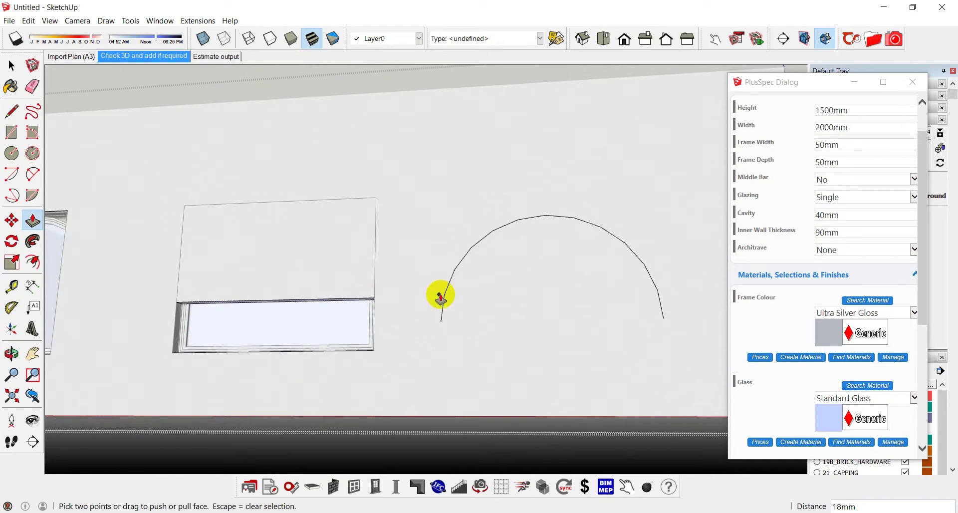
{"action": "key", "text": "space"}
{"action": "left_click", "coordinate": [445, 293]}
{"action": "key", "text": "m"}
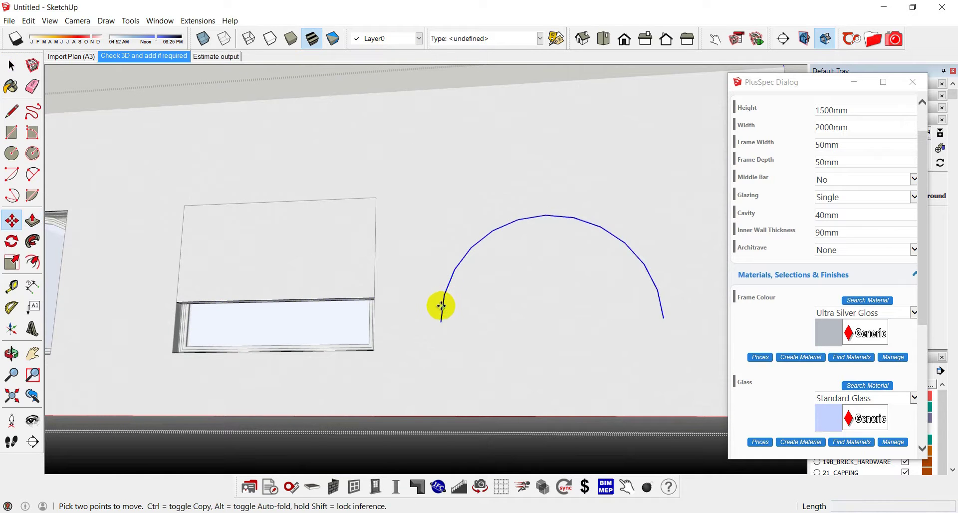
{"action": "left_click", "coordinate": [442, 319]}
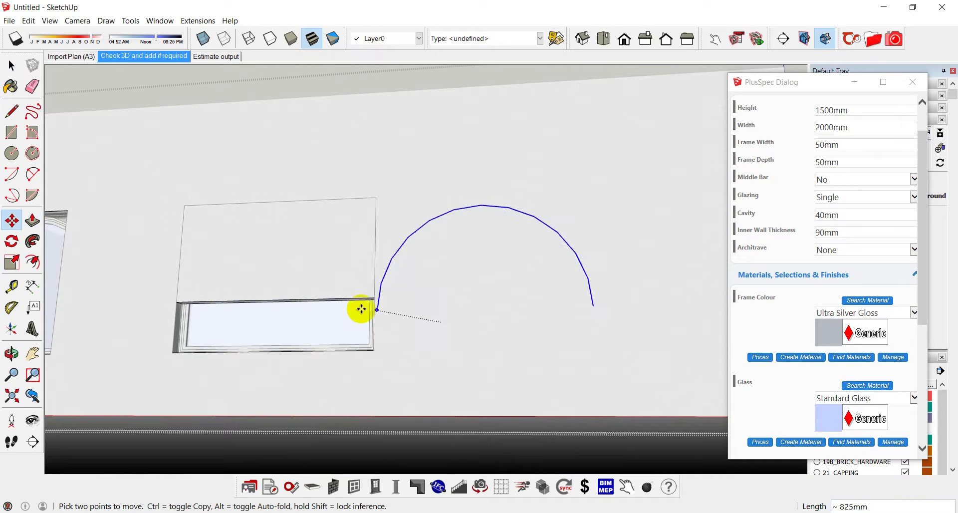
{"action": "left_click", "coordinate": [176, 302]}
Push the face inside the arch 110mm into the wall, then open the wall group.
{"action": "key", "text": "space"}
{"action": "left_click", "coordinate": [261, 272]}
{"action": "key", "text": "p"}
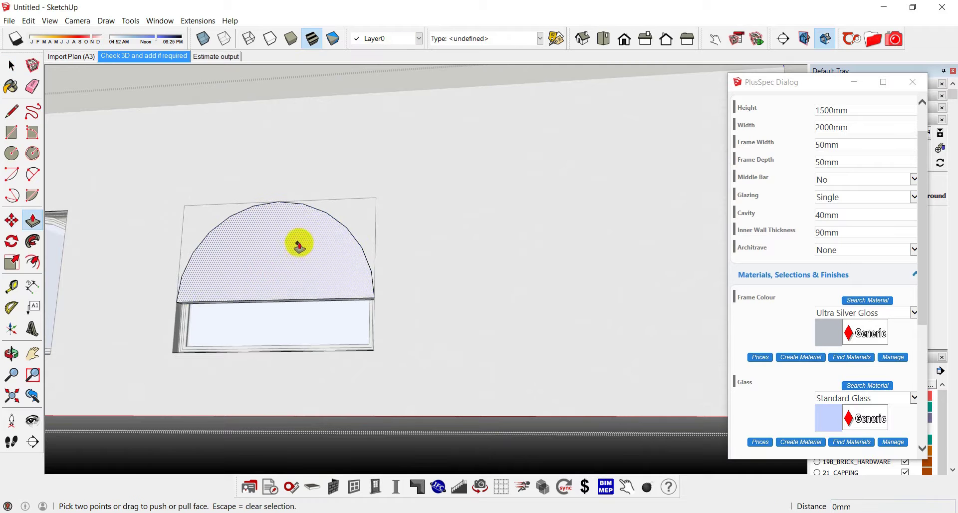
{"action": "left_click", "coordinate": [297, 252]}
{"action": "left_click", "coordinate": [311, 281]}
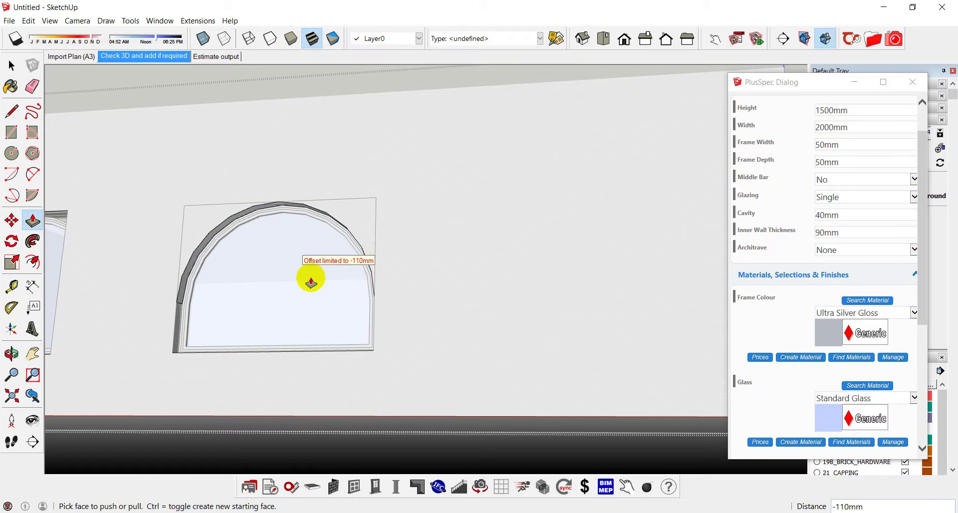
{"action": "key", "text": "space"}
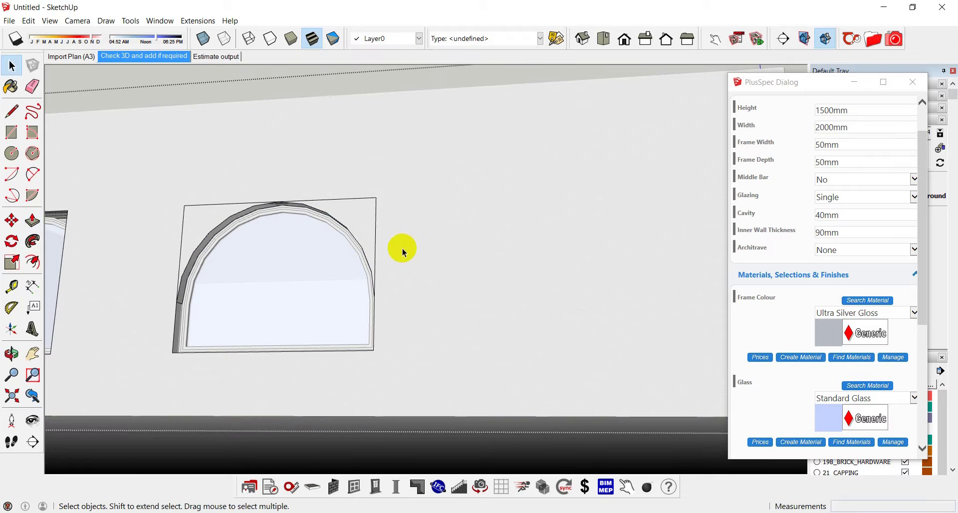
{"action": "left_click", "coordinate": [388, 245]}
{"action": "double_click", "coordinate": [377, 244]}
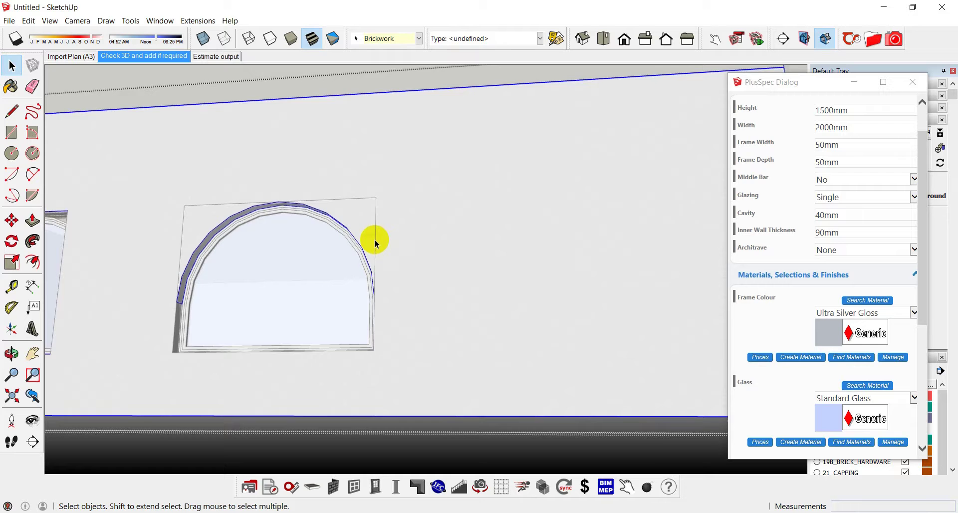
Hide the window component with H and orbit around the whole wall.
{"action": "left_click", "coordinate": [376, 243]}
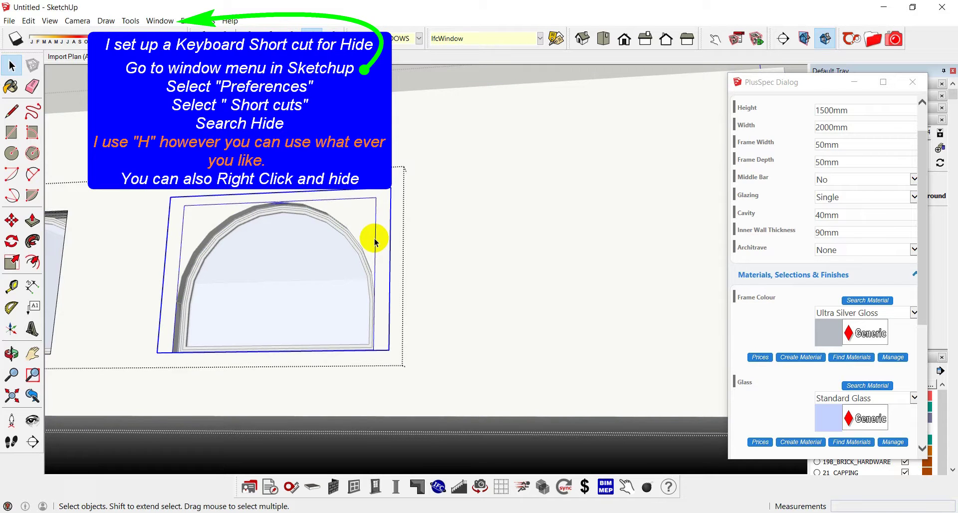
{"action": "key", "text": "h"}
{"action": "scroll", "coordinate": [392, 237], "scroll_direction": "down", "scroll_amount": 5}
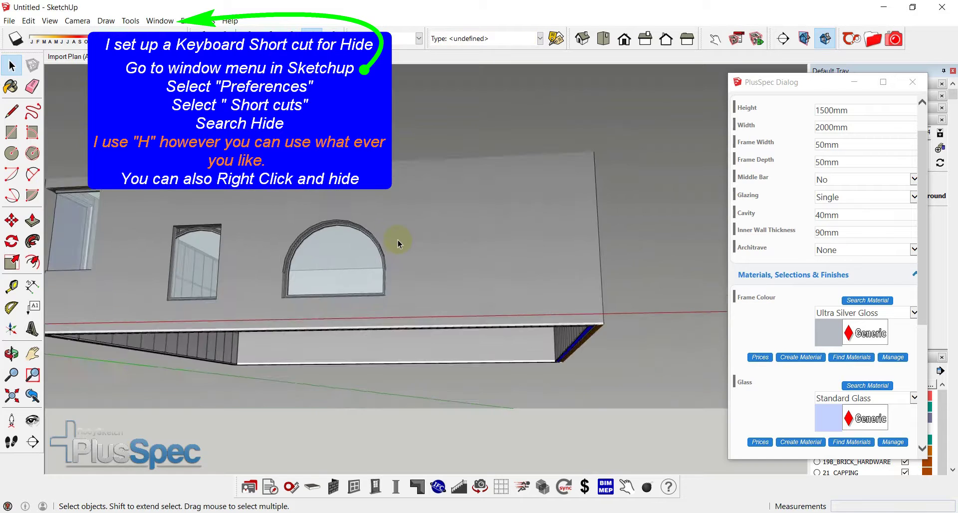
{"action": "middle_click_drag", "start_coordinate": [398, 240], "coordinate": [411, 175]}
{"action": "scroll", "coordinate": [398, 230], "scroll_direction": "up", "scroll_amount": 10}
Deselect the wall and remove the timber framing group from view.
{"action": "scroll", "coordinate": [409, 176], "scroll_direction": "up", "scroll_amount": 3}
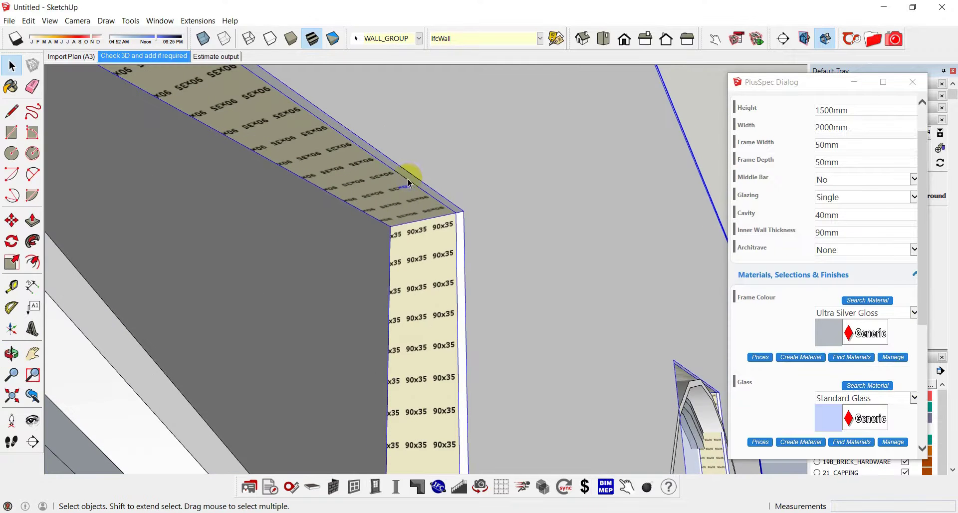
{"action": "key", "text": "Escape"}
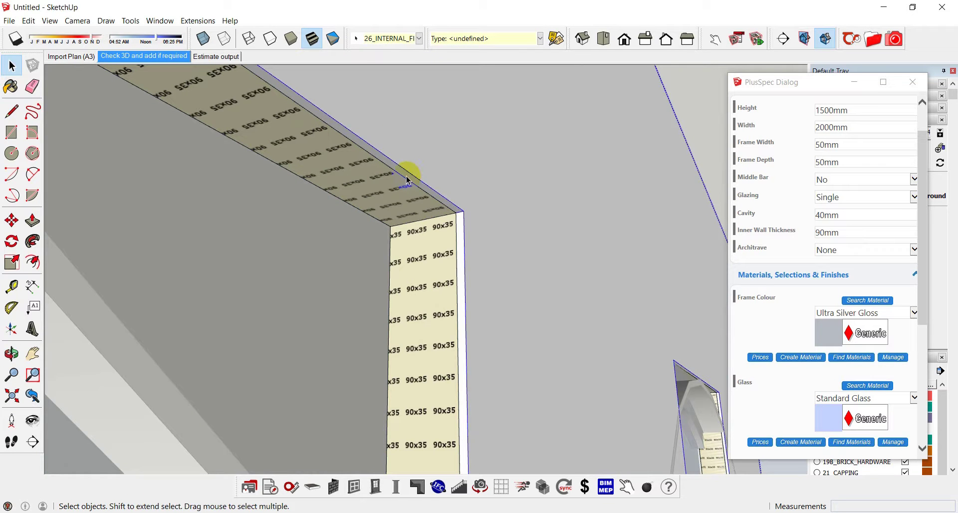
{"action": "key", "text": "Delete"}
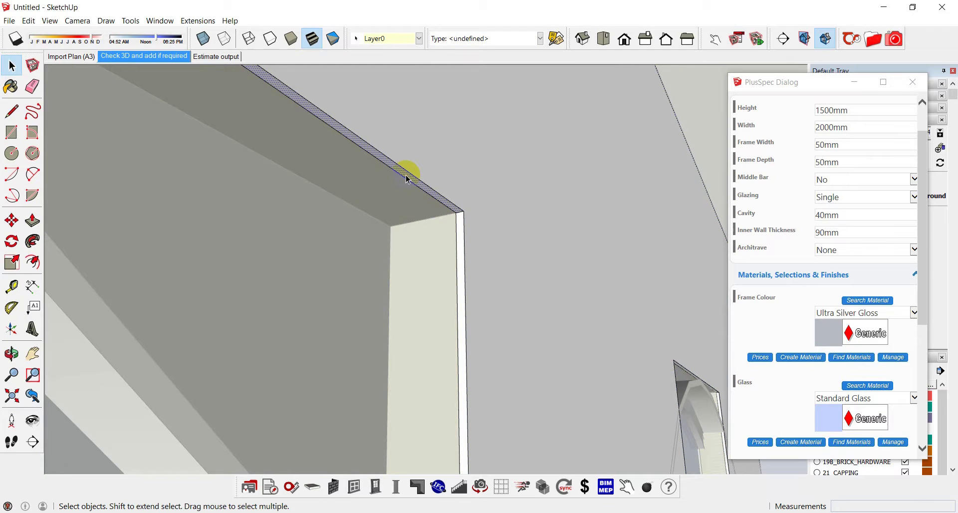
Push/Pull the arch face around the narrow window outward to 1000mm.
{"action": "key", "text": "p"}
{"action": "scroll", "coordinate": [408, 180], "scroll_direction": "down", "scroll_amount": 5}
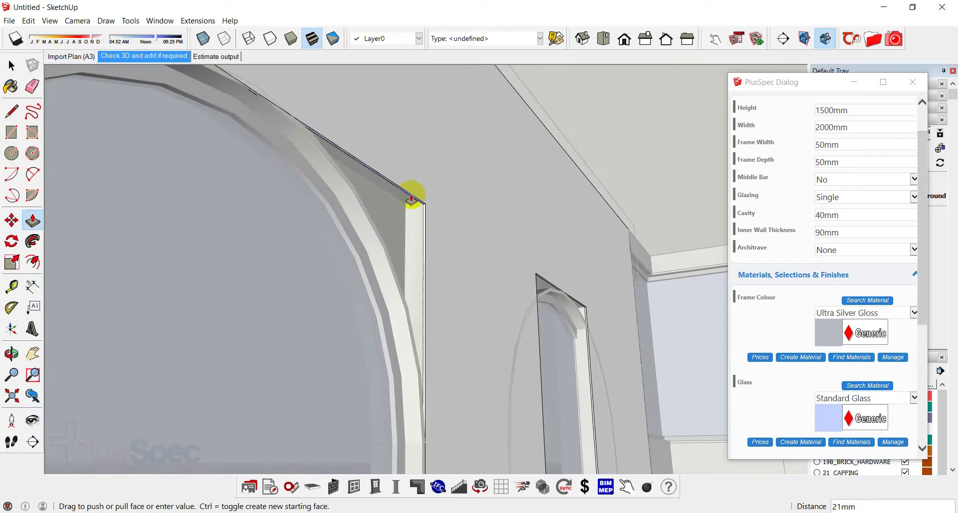
{"action": "left_click_drag", "start_coordinate": [412, 198], "coordinate": [447, 429]}
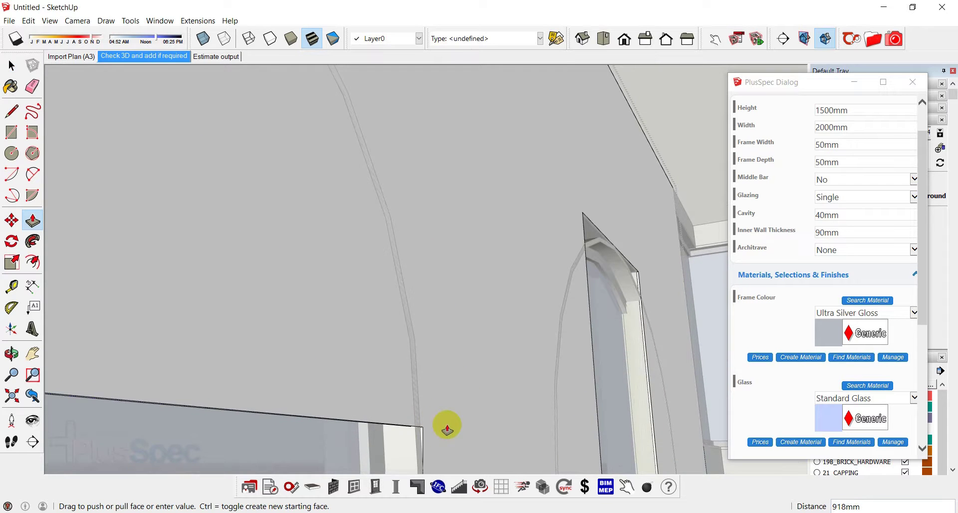
{"action": "middle_click_drag", "start_coordinate": [447, 429], "coordinate": [439, 207]}
{"action": "left_click_drag", "start_coordinate": [438, 207], "coordinate": [424, 255]}
{"action": "middle_click_drag", "start_coordinate": [466, 258], "coordinate": [320, 273]}
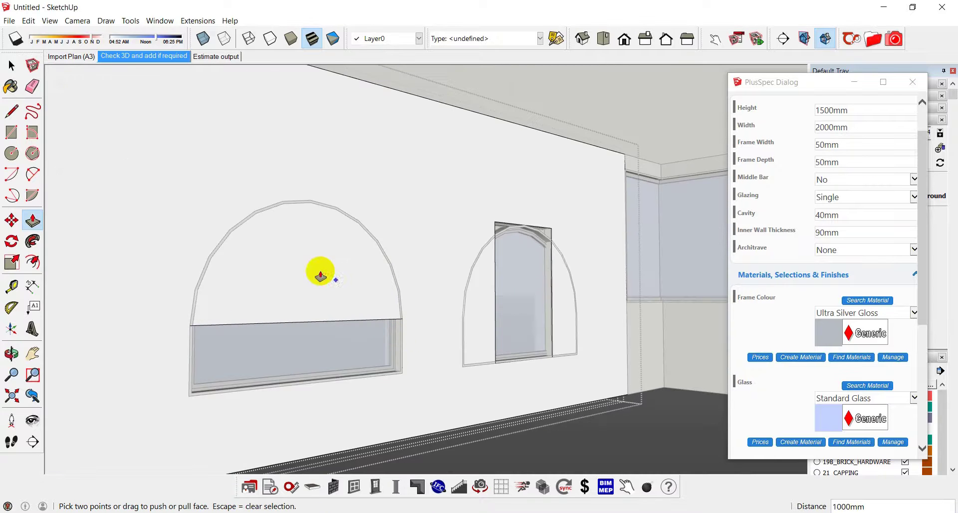
Push the arch face above the wide window 10mm into the wall, then orbit outside.
{"action": "left_click", "coordinate": [28, 21]}
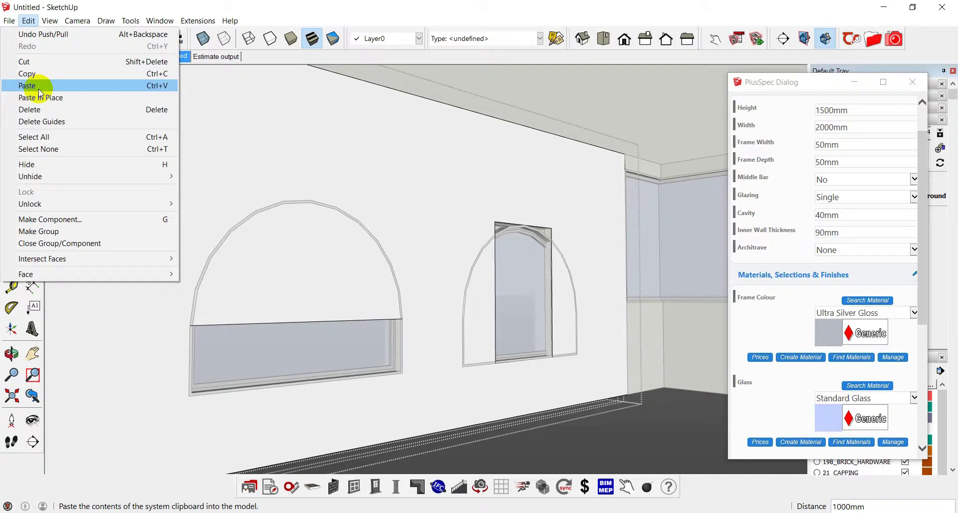
{"action": "left_click", "coordinate": [20, 86]}
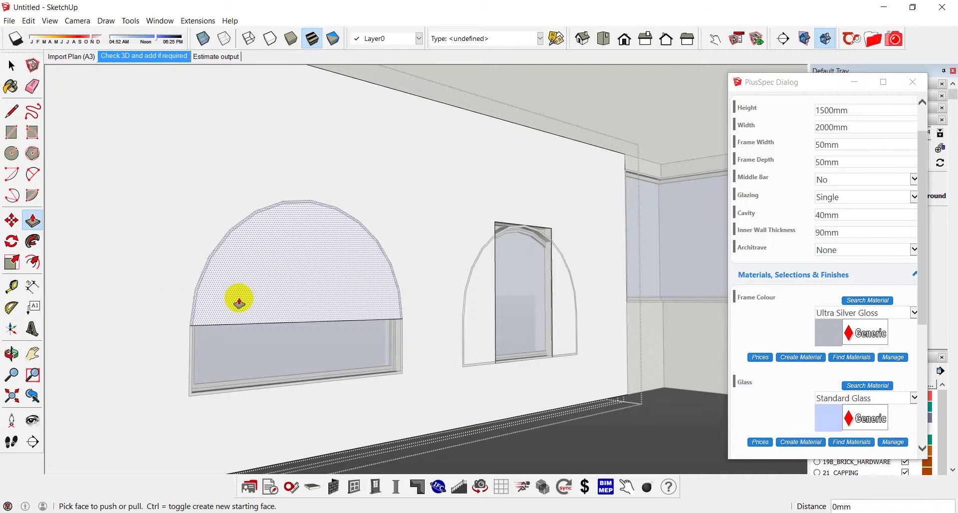
{"action": "left_click", "coordinate": [239, 303]}
{"action": "left_click", "coordinate": [228, 306]}
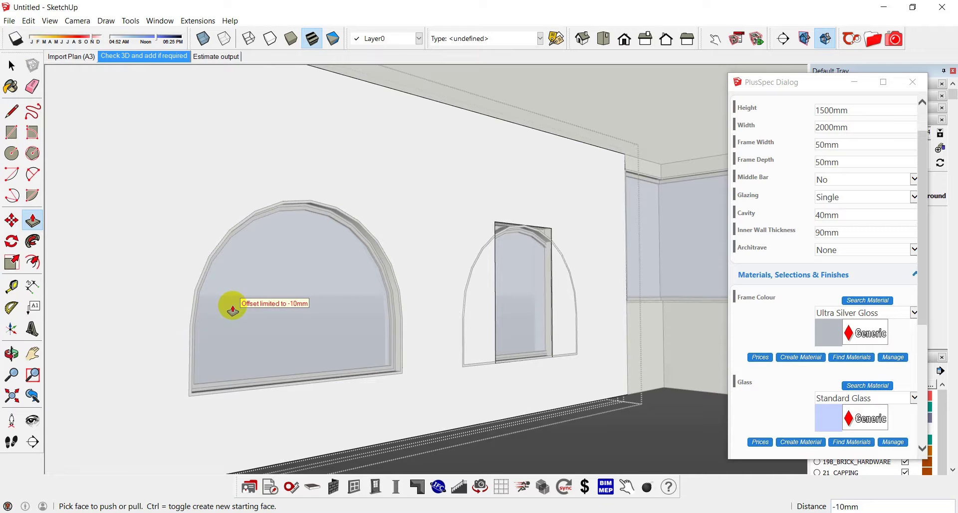
{"action": "key", "text": "space"}
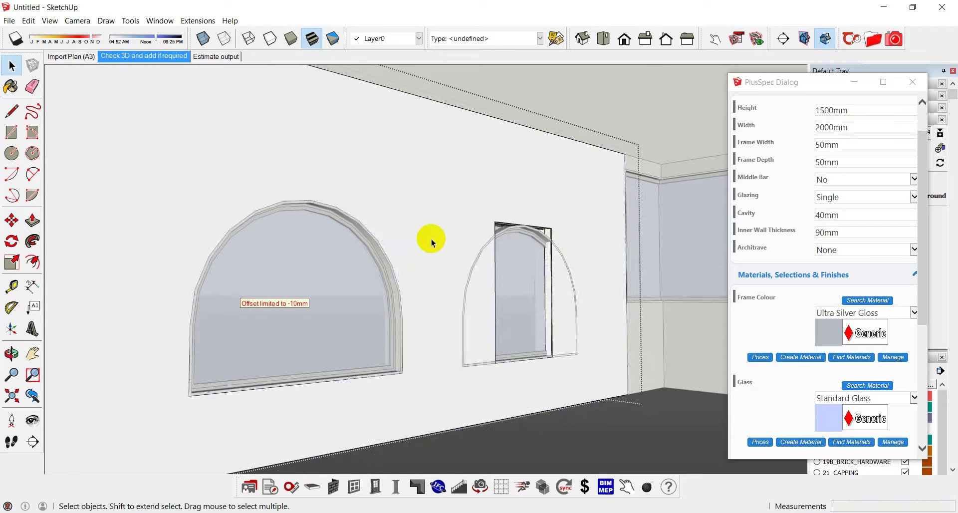
{"action": "middle_click_drag", "start_coordinate": [430, 240], "coordinate": [581, 219]}
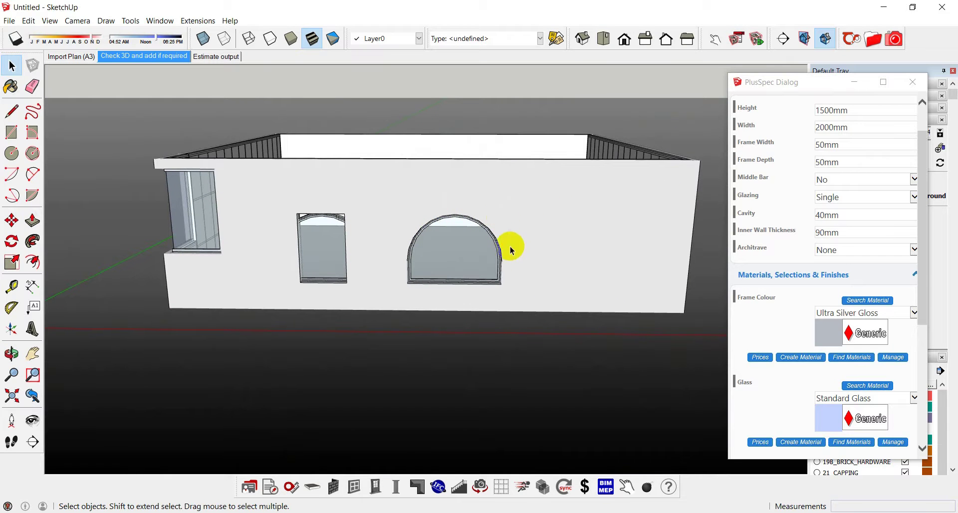
In Edit Component, give the narrow round-top window Width 1000mm and Privacy Tint glass.
{"action": "scroll", "coordinate": [323, 238], "scroll_direction": "up", "scroll_amount": 3}
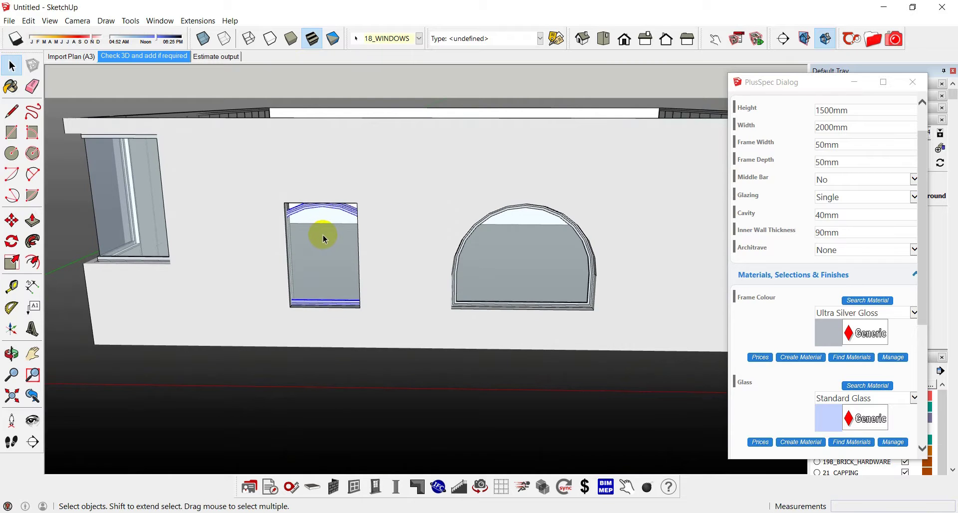
{"action": "left_click", "coordinate": [912, 82]}
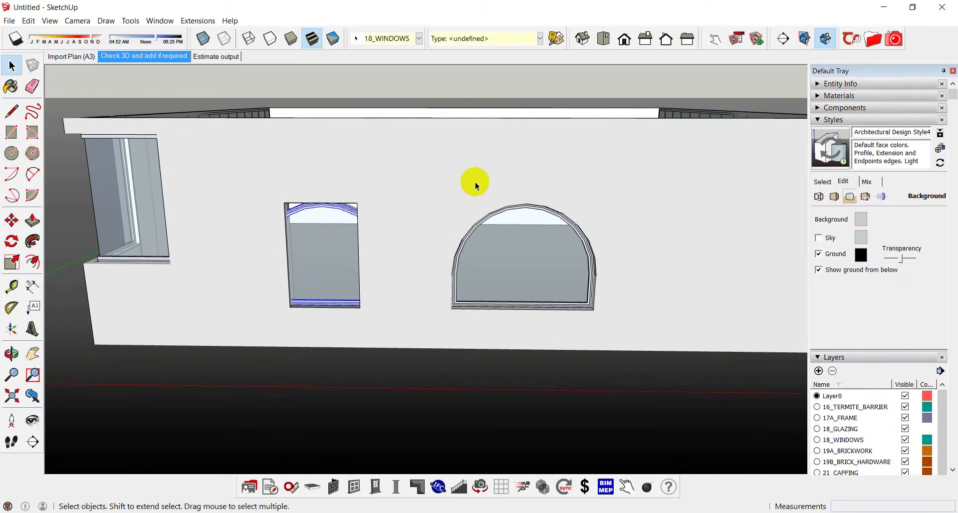
{"action": "right_click", "coordinate": [333, 237]}
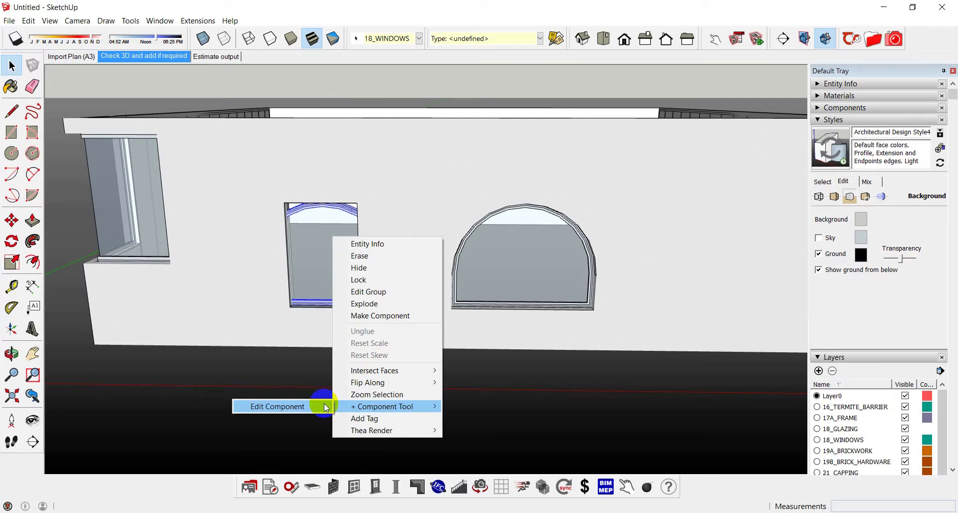
{"action": "left_click", "coordinate": [326, 407]}
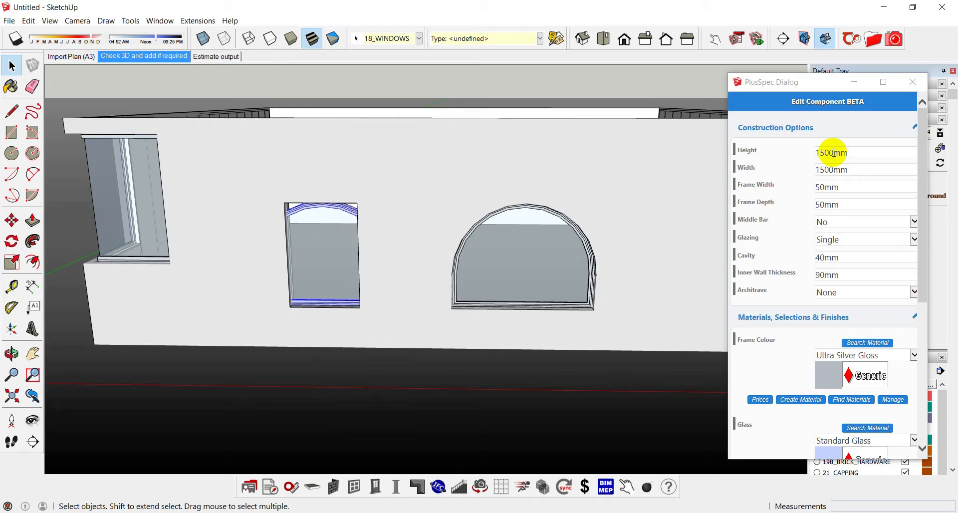
{"action": "left_click", "coordinate": [826, 170]}
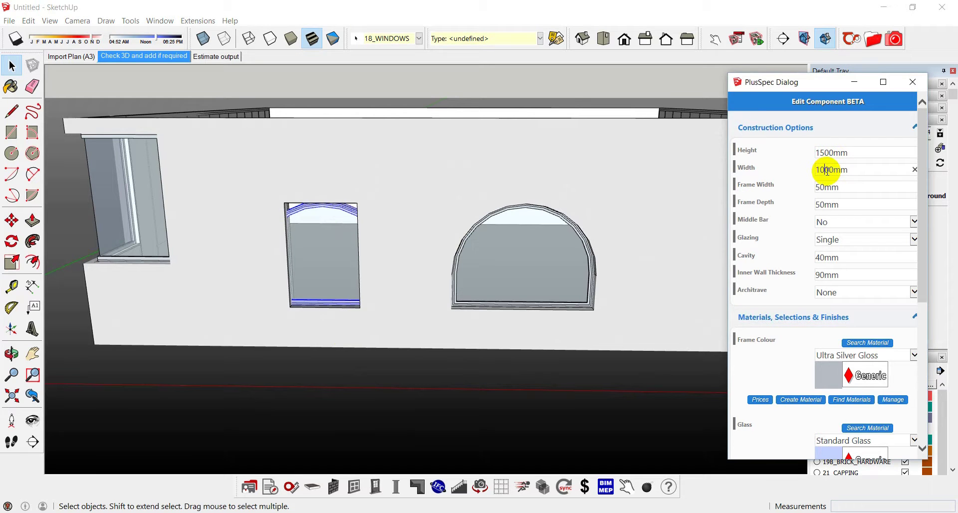
{"action": "scroll", "coordinate": [853, 193], "scroll_direction": "down", "scroll_amount": 5}
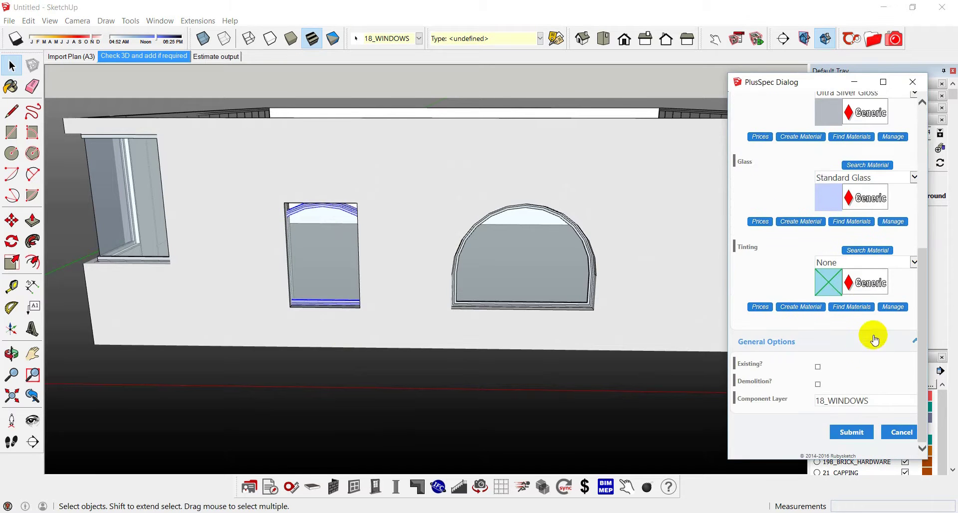
{"action": "left_click", "coordinate": [842, 265]}
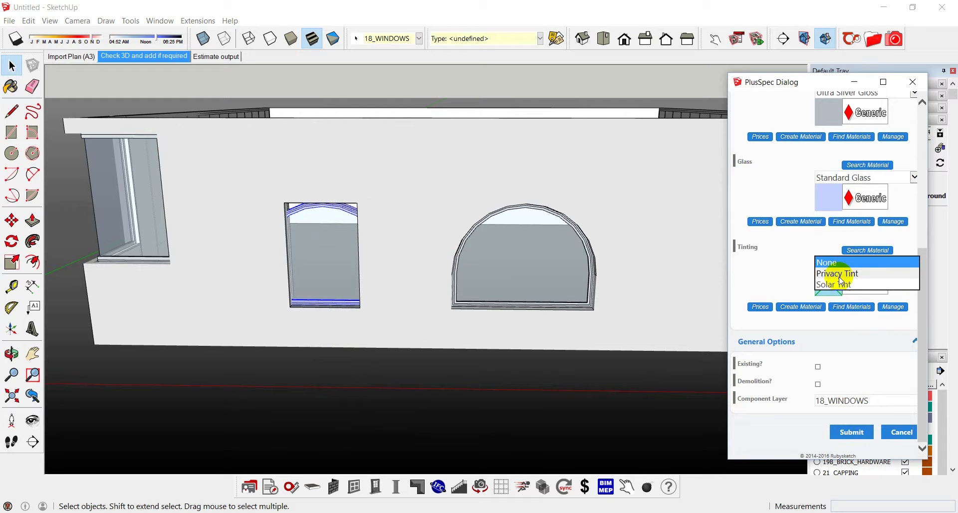
{"action": "left_click", "coordinate": [839, 274]}
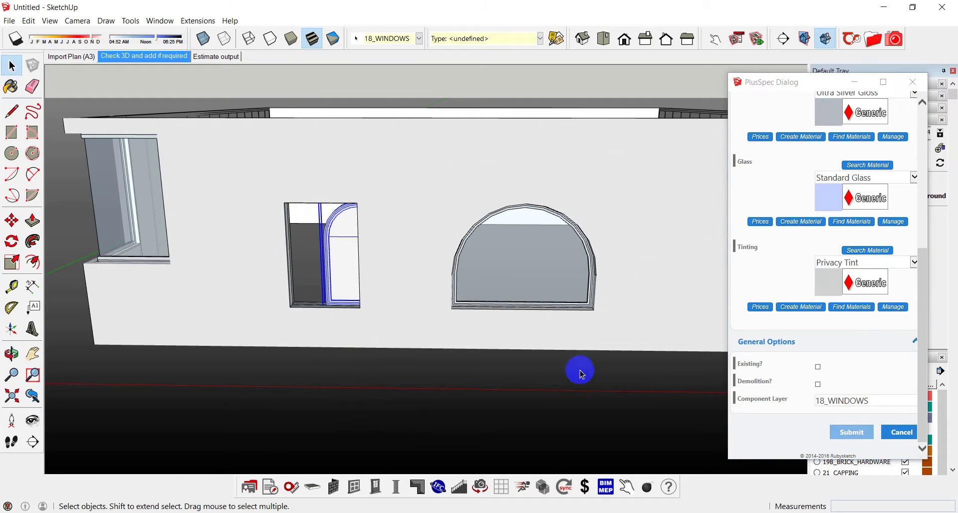
{"action": "key", "text": "o"}
{"action": "left_click_drag", "start_coordinate": [427, 303], "coordinate": [301, 243]}
Move the narrow window by its bottom corner into its opening, then select the wall group.
{"action": "key", "text": "space"}
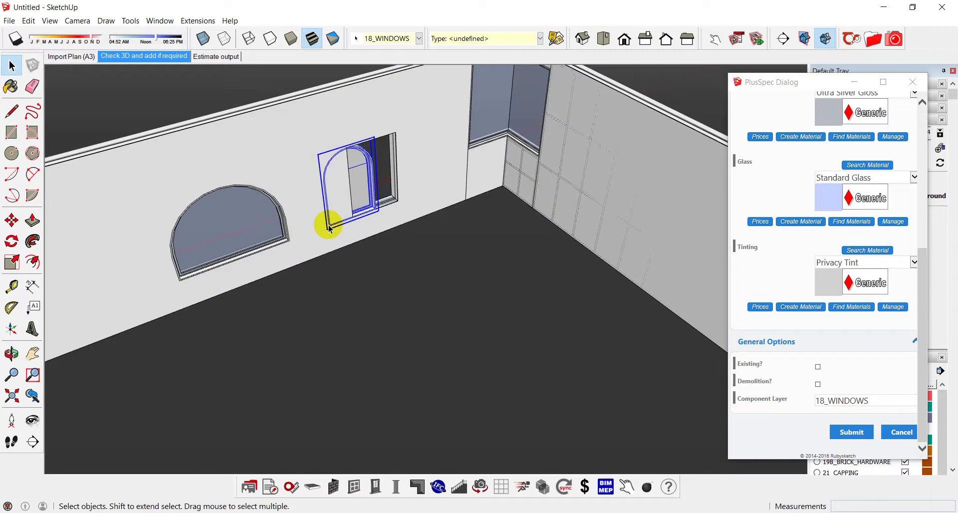
{"action": "scroll", "coordinate": [394, 204], "scroll_direction": "up", "scroll_amount": 8}
{"action": "key", "text": "m"}
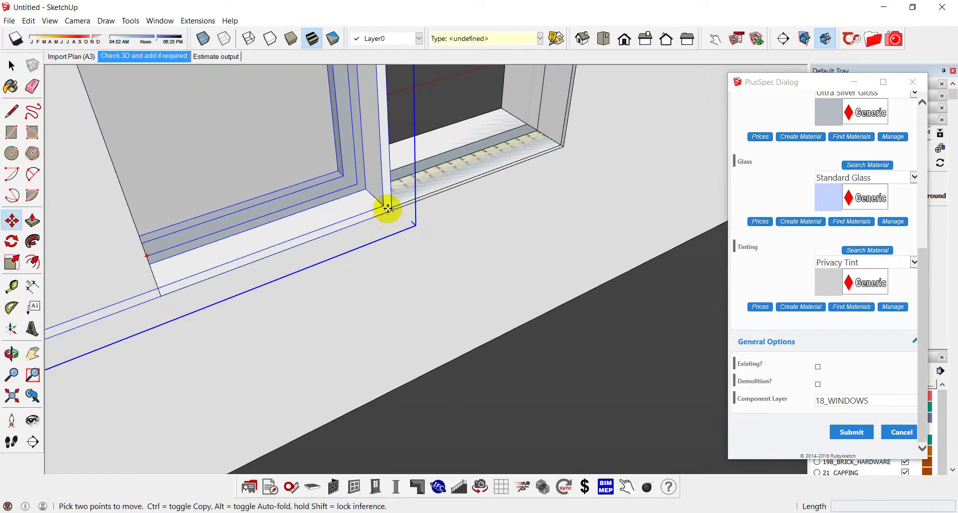
{"action": "left_click", "coordinate": [394, 210]}
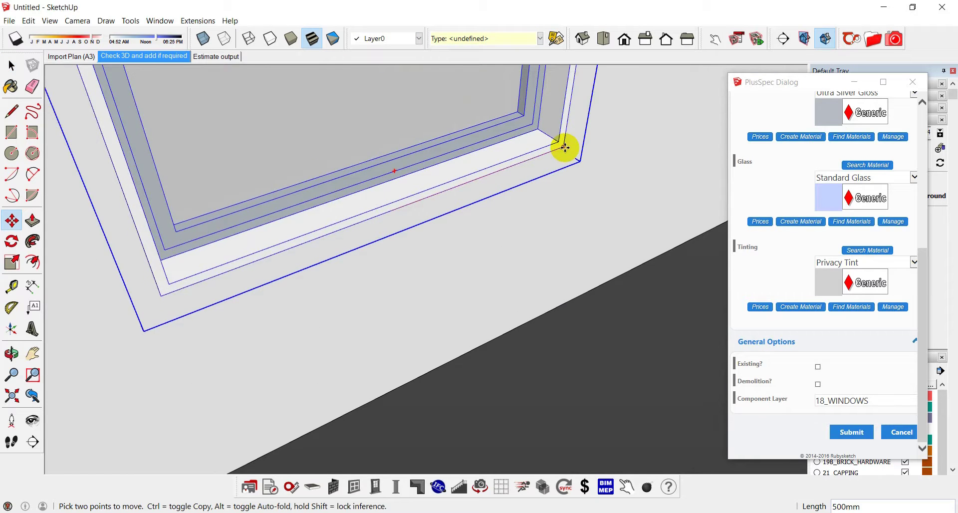
{"action": "scroll", "coordinate": [475, 178], "scroll_direction": "down", "scroll_amount": 10}
{"action": "mouse_move", "coordinate": [406, 199]}
{"action": "middle_mouse_down"}
{"action": "mouse_move", "coordinate": [700, 242]}
{"action": "mouse_move", "coordinate": [565, 148]}
{"action": "mouse_move", "coordinate": [606, 129]}
{"action": "mouse_move", "coordinate": [488, 214]}
{"action": "mouse_move", "coordinate": [733, 176]}
{"action": "mouse_move", "coordinate": [396, 198]}
{"action": "mouse_move", "coordinate": [509, 171]}
{"action": "mouse_move", "coordinate": [539, 175]}
{"action": "mouse_move", "coordinate": [468, 190]}
{"action": "mouse_move", "coordinate": [208, 182]}
{"action": "mouse_move", "coordinate": [456, 199]}
{"action": "mouse_move", "coordinate": [516, 182]}
{"action": "mouse_move", "coordinate": [261, 160]}
{"action": "mouse_move", "coordinate": [404, 189]}
{"action": "mouse_move", "coordinate": [498, 191]}
{"action": "middle_mouse_up"}
{"action": "left_click", "coordinate": [499, 160]}
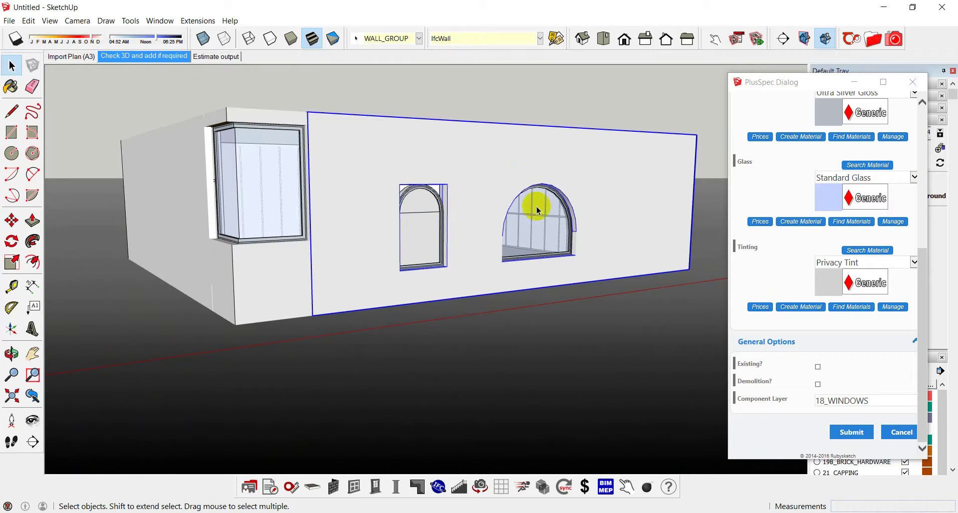
Submit the front wall's PlusSpec Wall Tool settings to regenerate openings around both windows.
{"action": "left_click", "coordinate": [333, 487]}
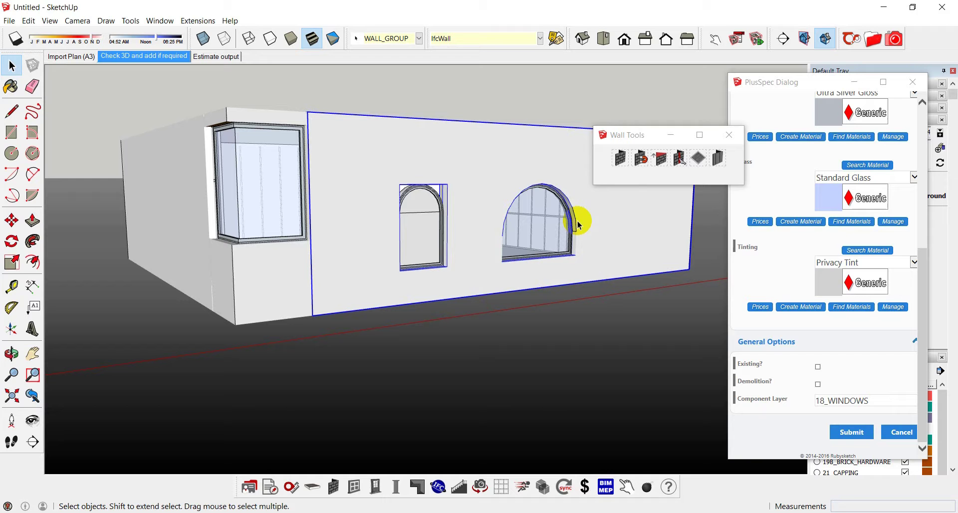
{"action": "left_click", "coordinate": [620, 158]}
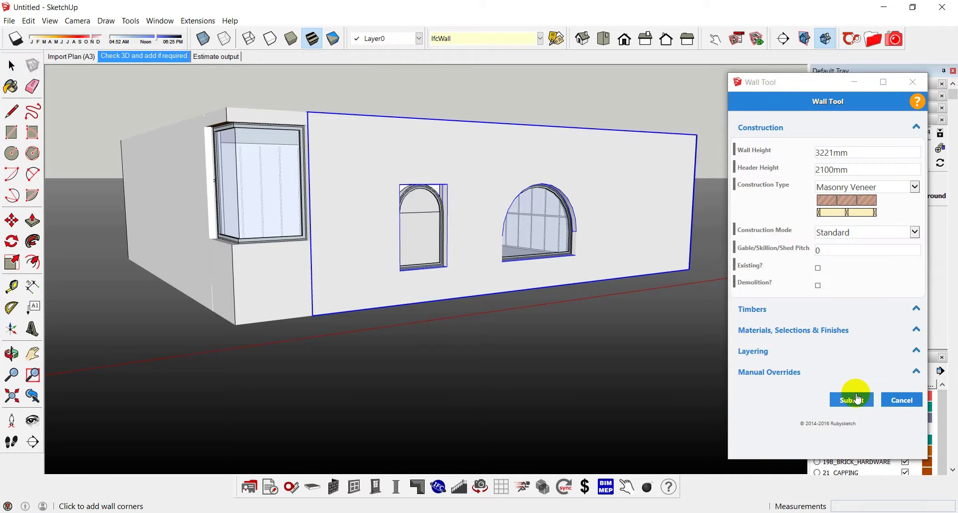
{"action": "left_click", "coordinate": [857, 399]}
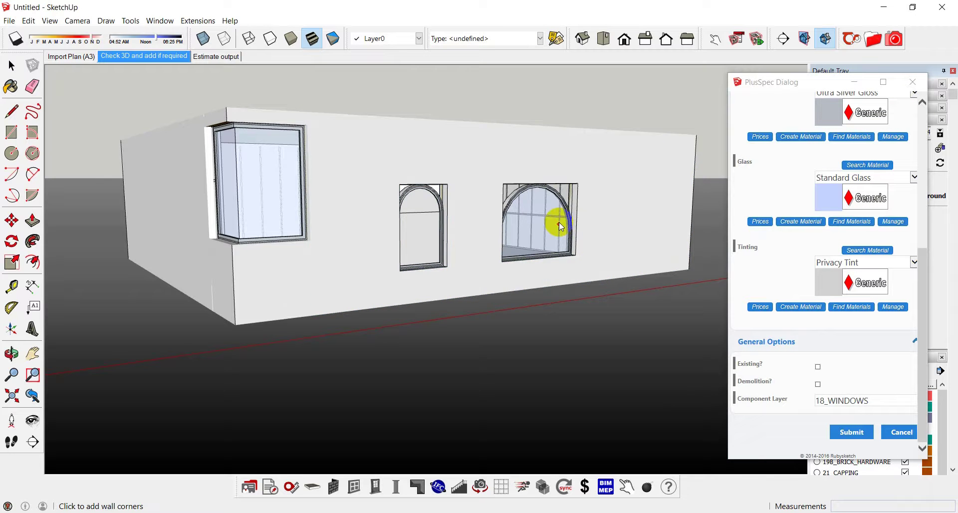
{"action": "scroll", "coordinate": [560, 226], "scroll_direction": "up", "scroll_amount": 8}
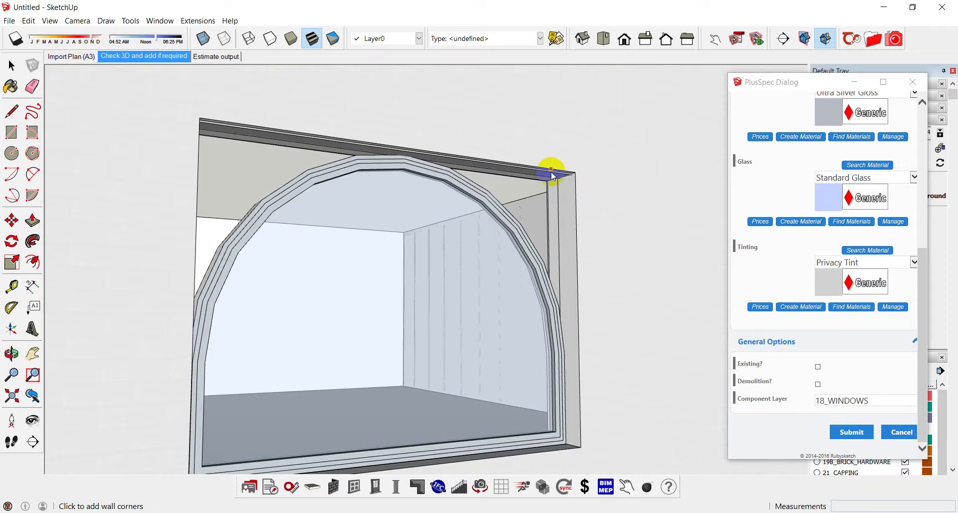
{"action": "scroll", "coordinate": [551, 183], "scroll_direction": "down", "scroll_amount": 5}
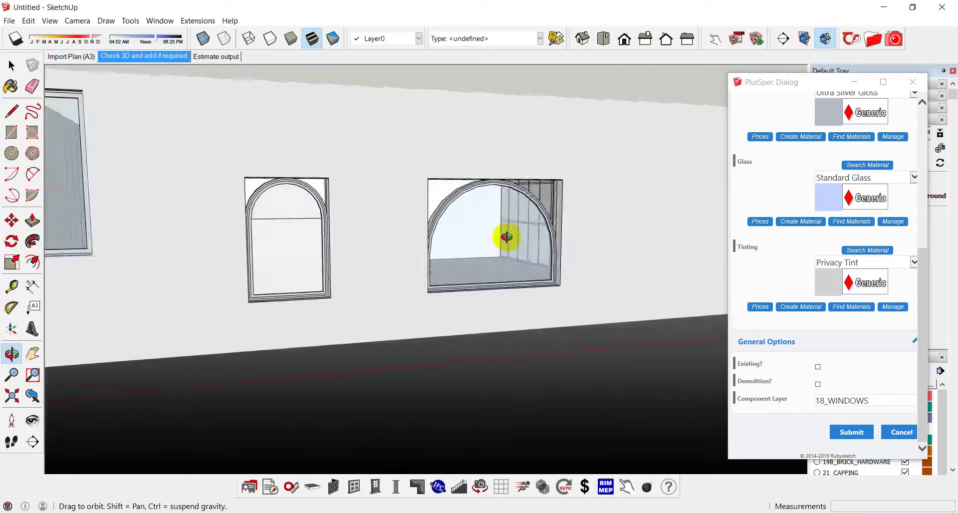